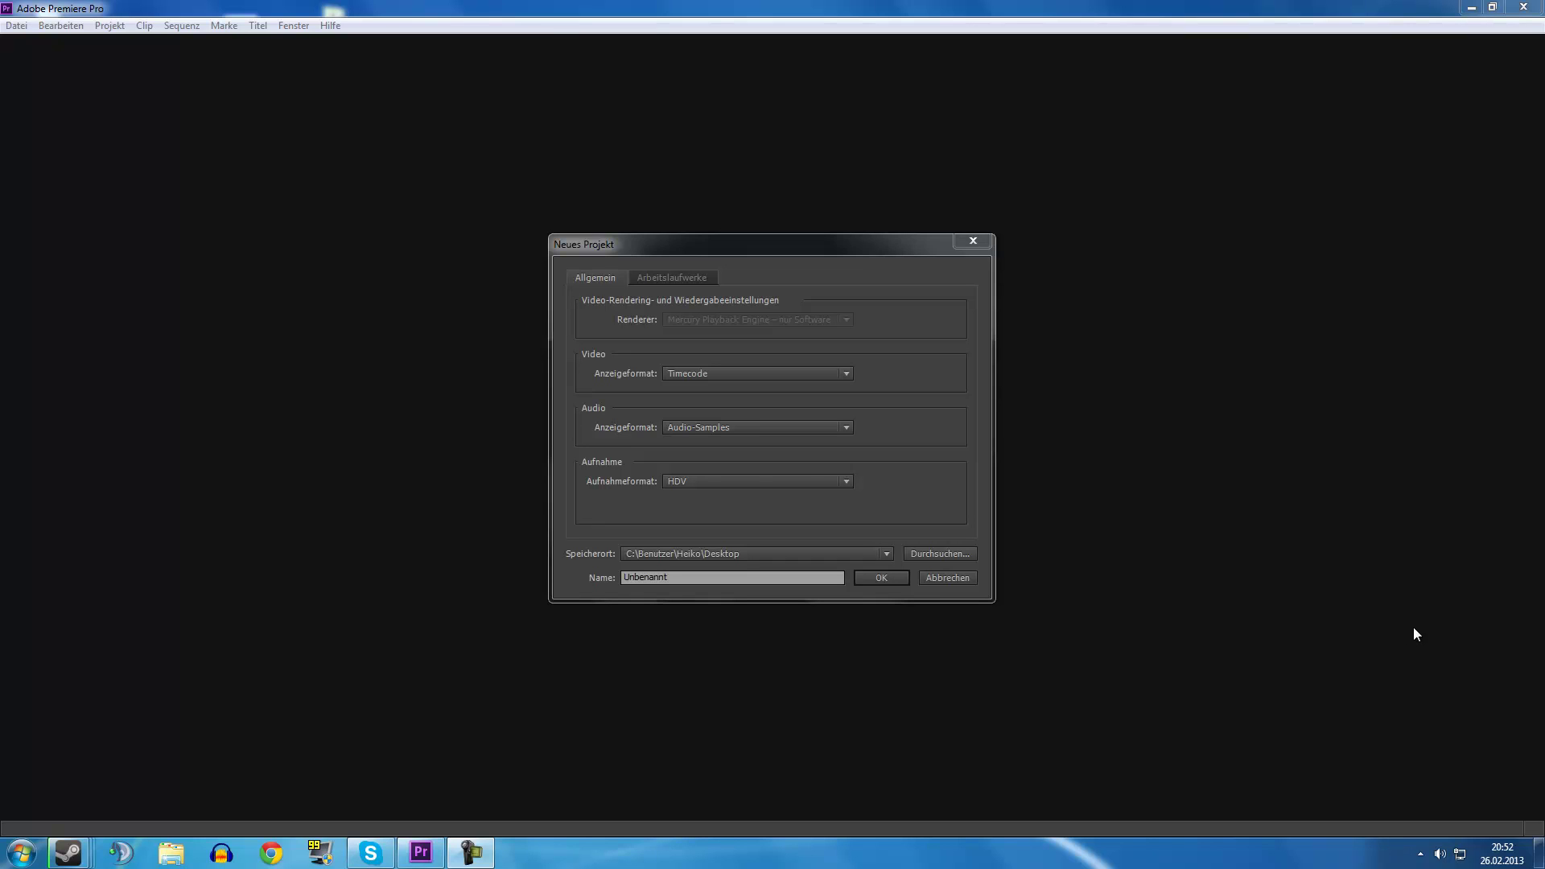
# Step: Abandon the first new-project setup and restart the Neues Projekt dialog
pyautogui.click(22, 853)
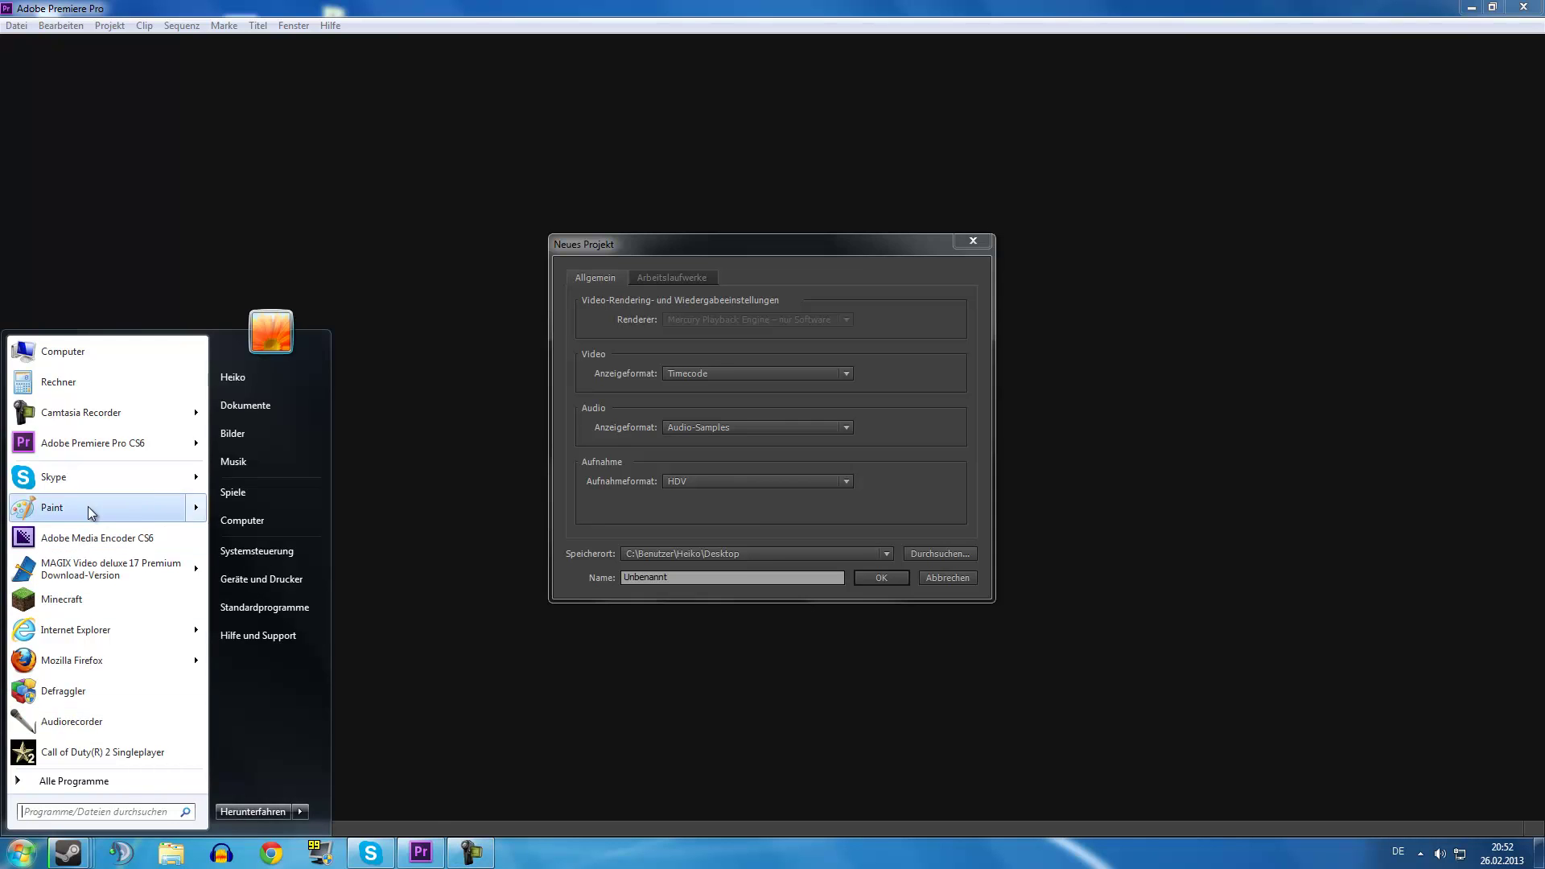
pyautogui.click(436, 592)
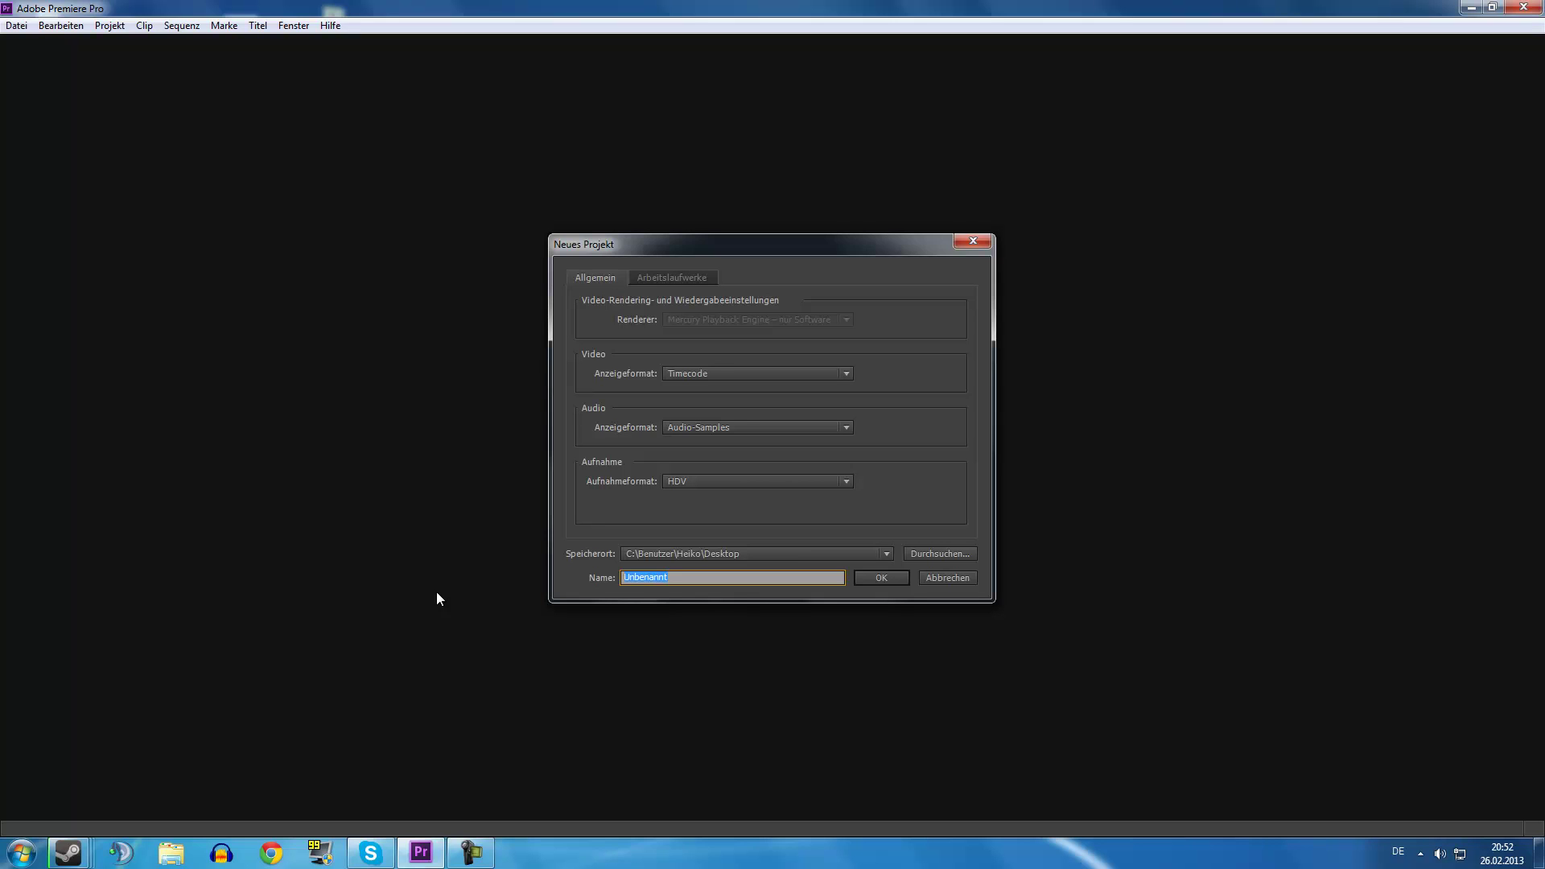
pyautogui.click(963, 578)
pyautogui.click(655, 519)
# Step: Create project Unbenannt with HDV capture format, overwriting the existing desktop project
pyautogui.click(726, 483)
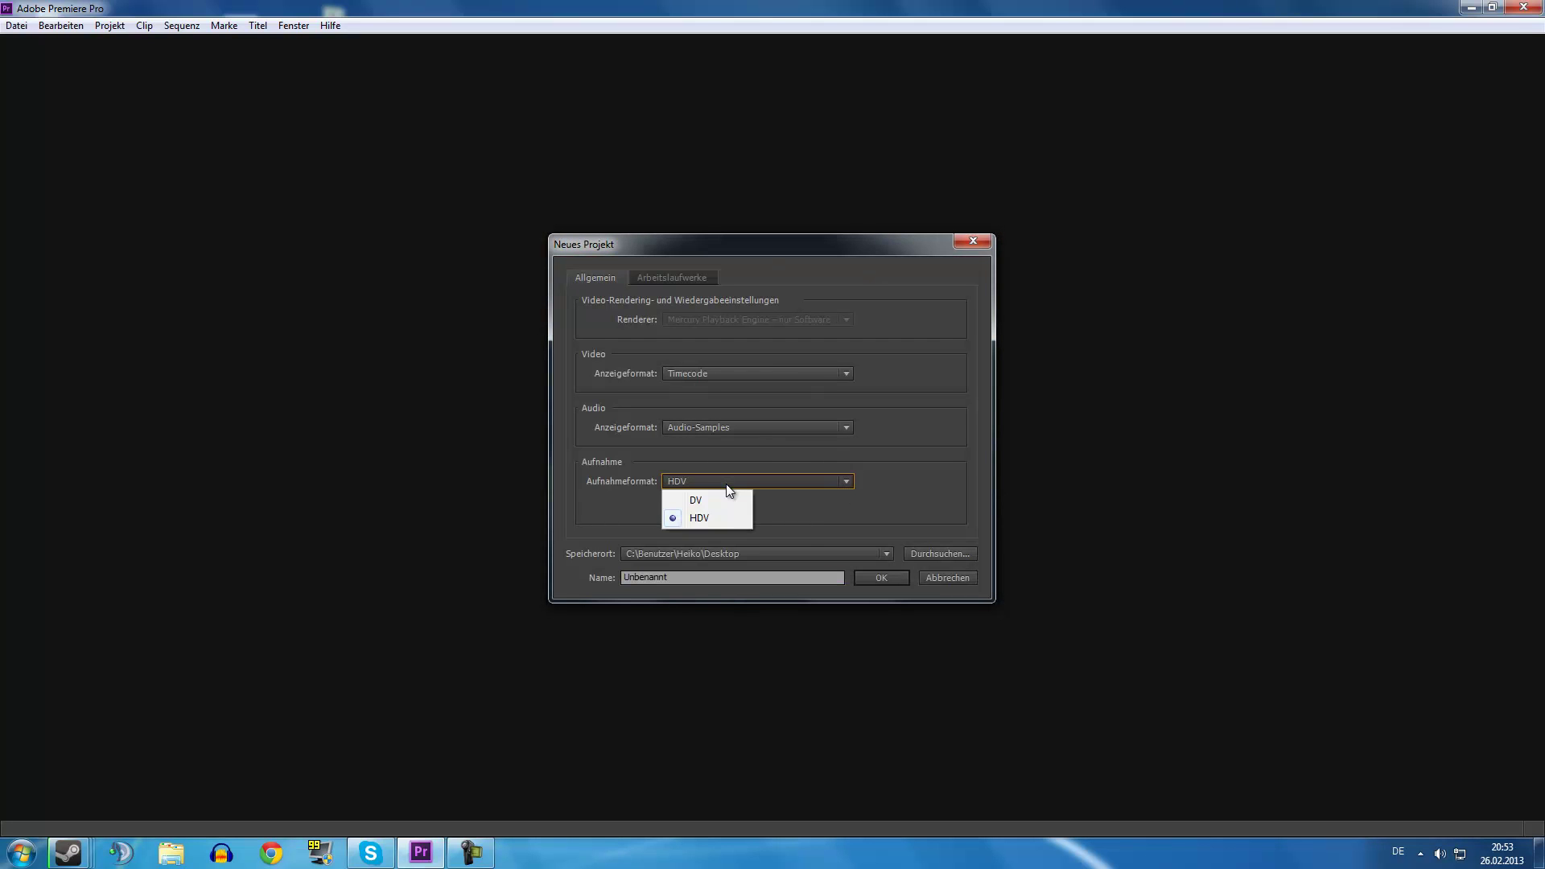
pyautogui.click(726, 483)
pyautogui.click(665, 277)
pyautogui.click(596, 282)
pyautogui.click(896, 577)
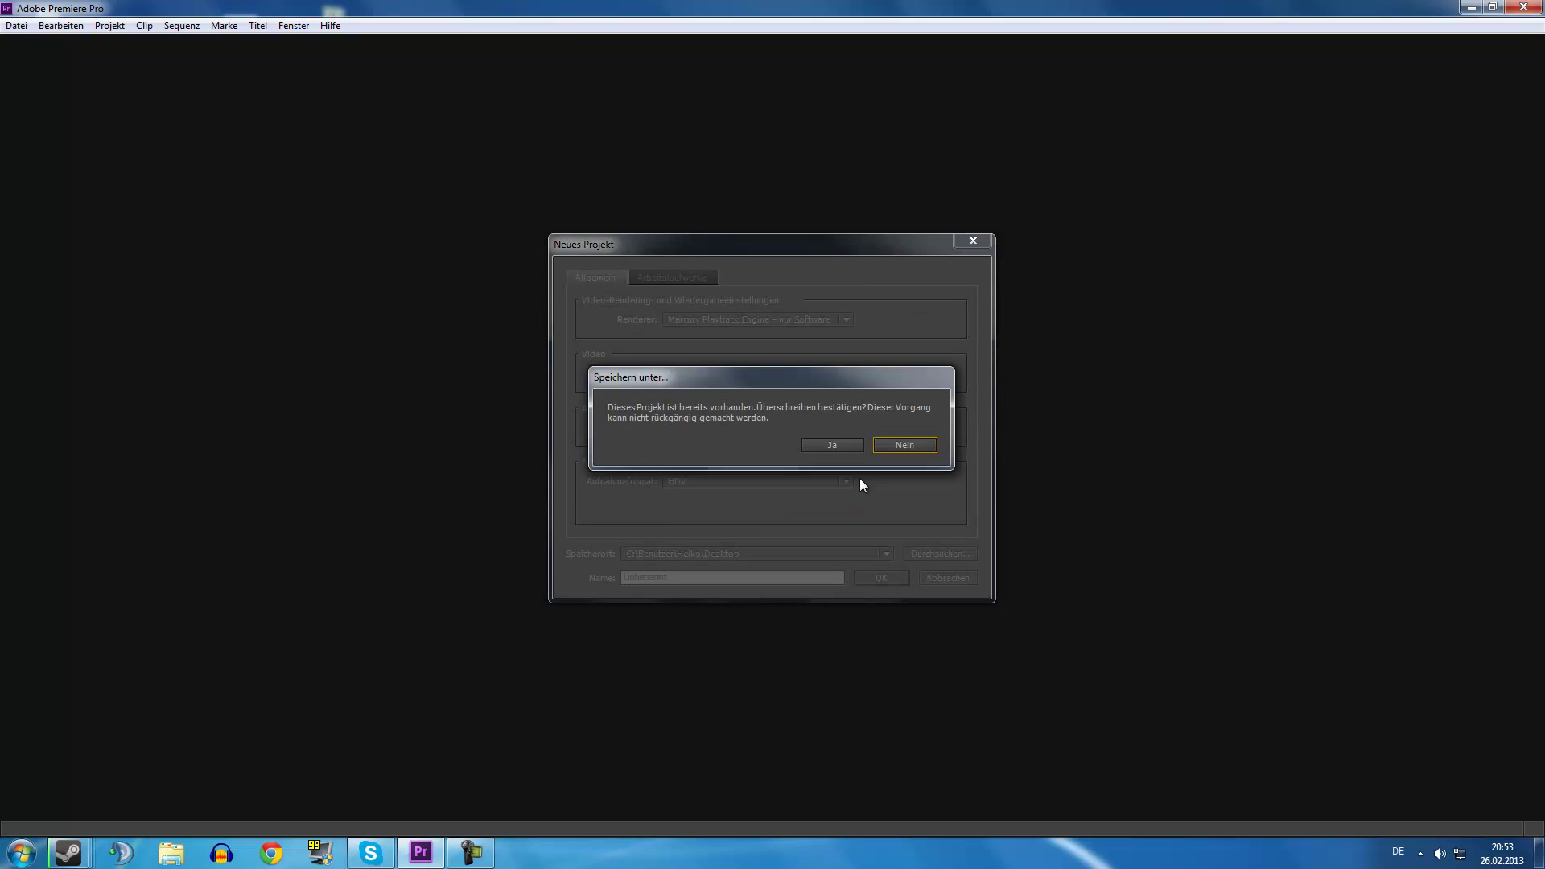
pyautogui.click(845, 445)
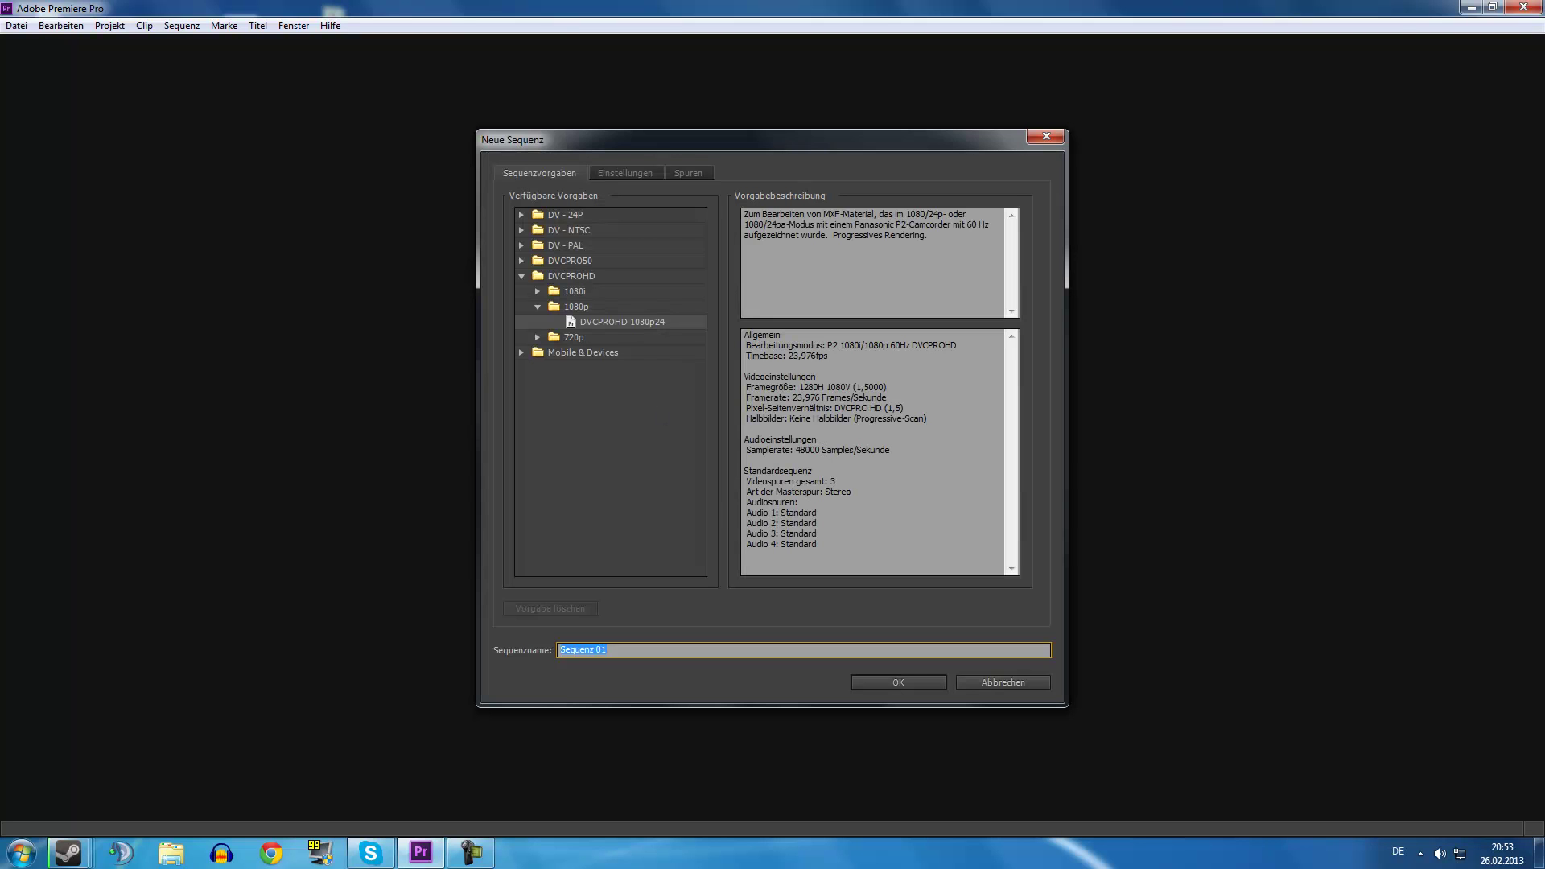
# Step: Create Sequenz 01 using the DVCPROHD 1080p24 preset after reviewing its Einstellungen
pyautogui.click(522, 276)
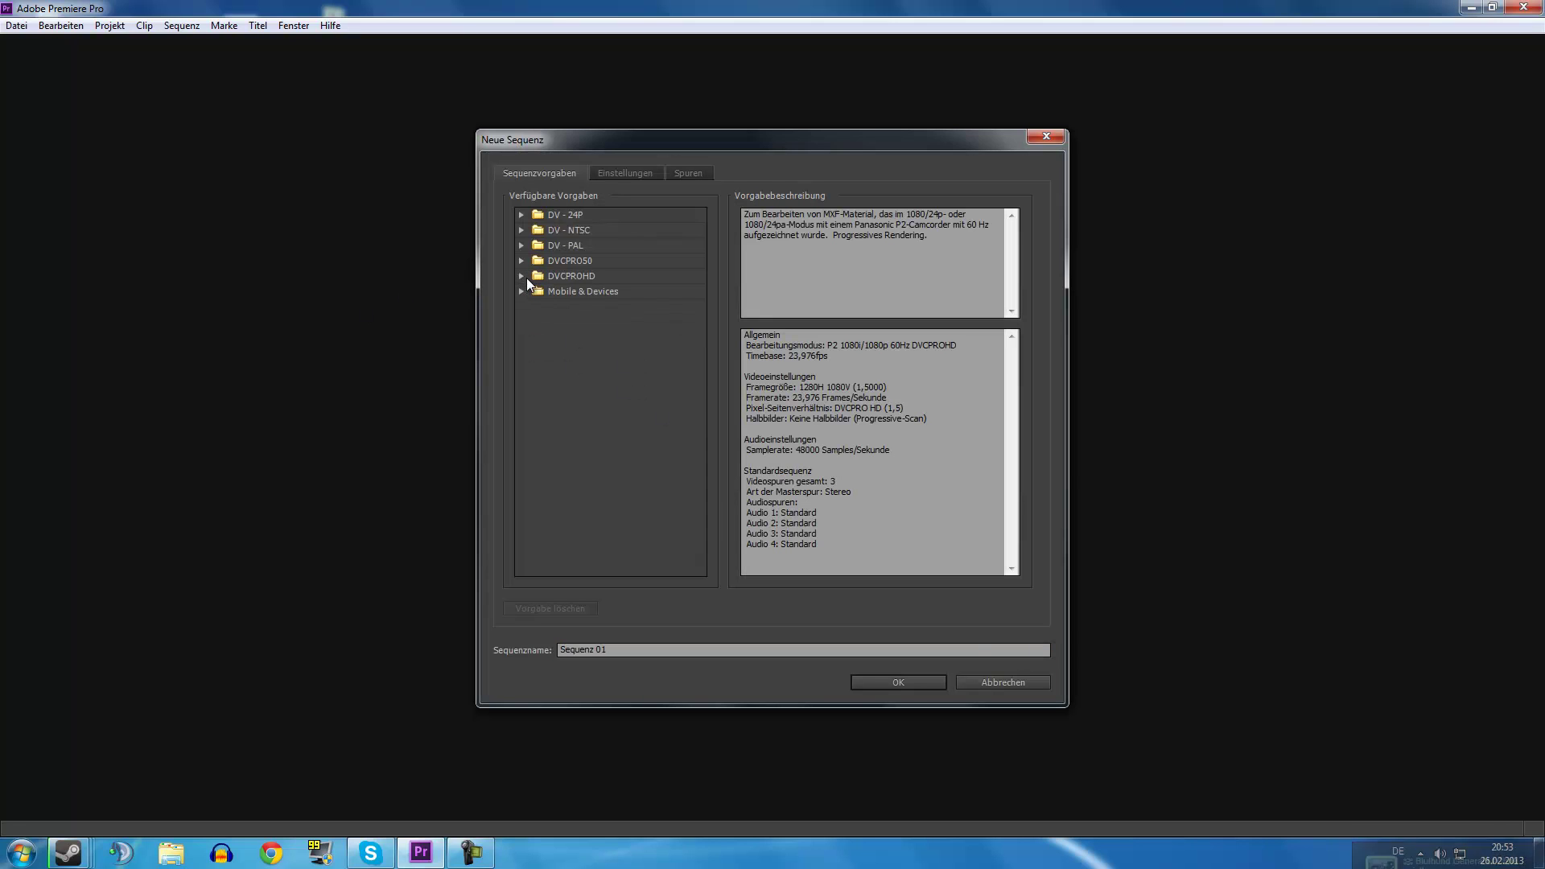
pyautogui.click(528, 277)
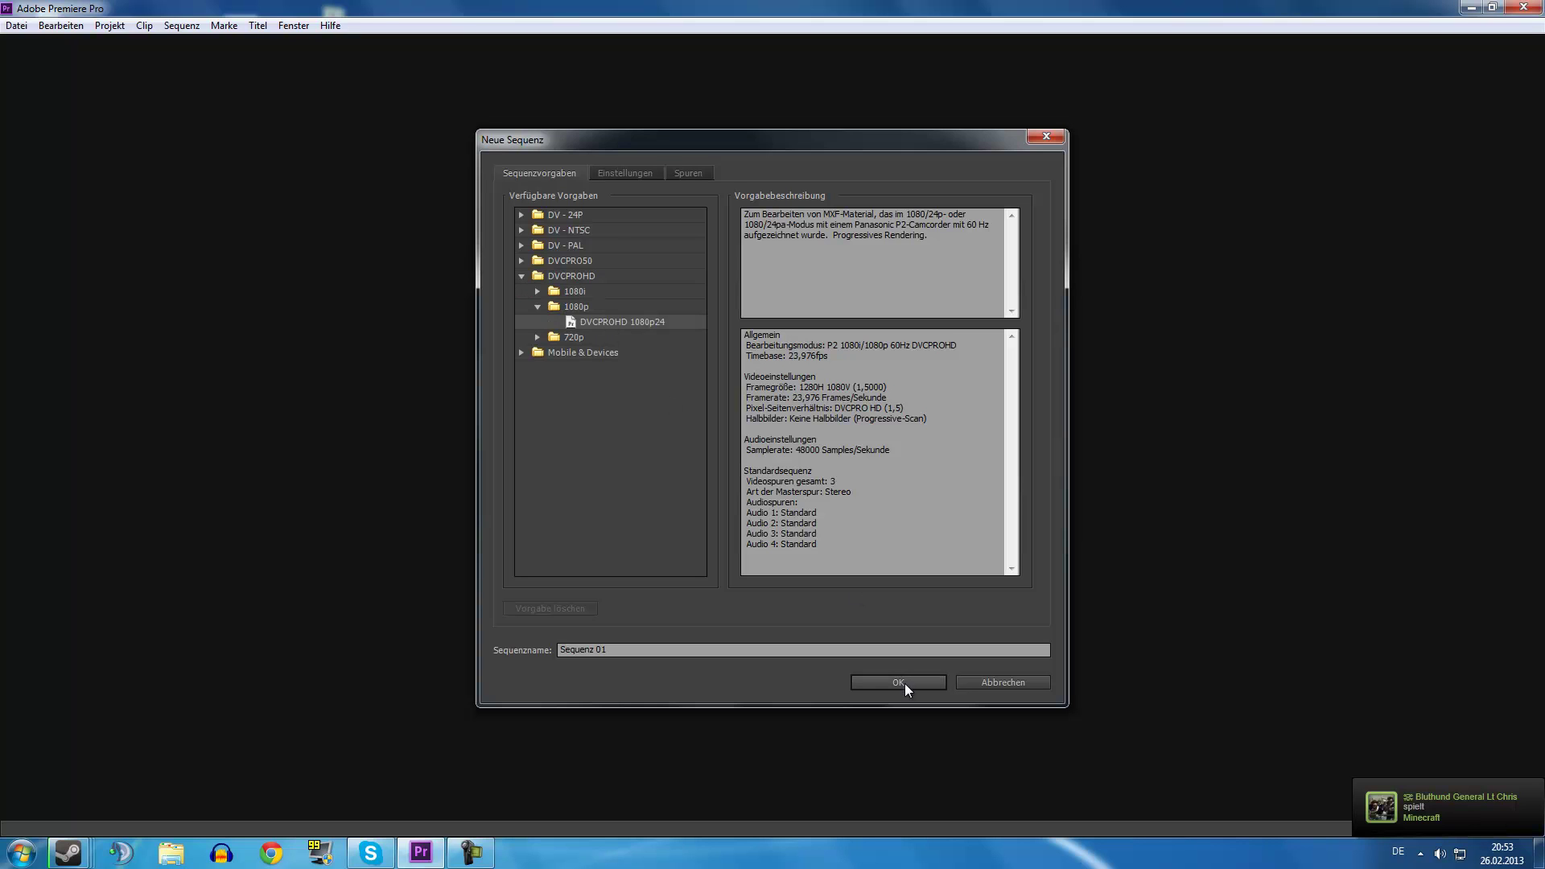
pyautogui.click(613, 172)
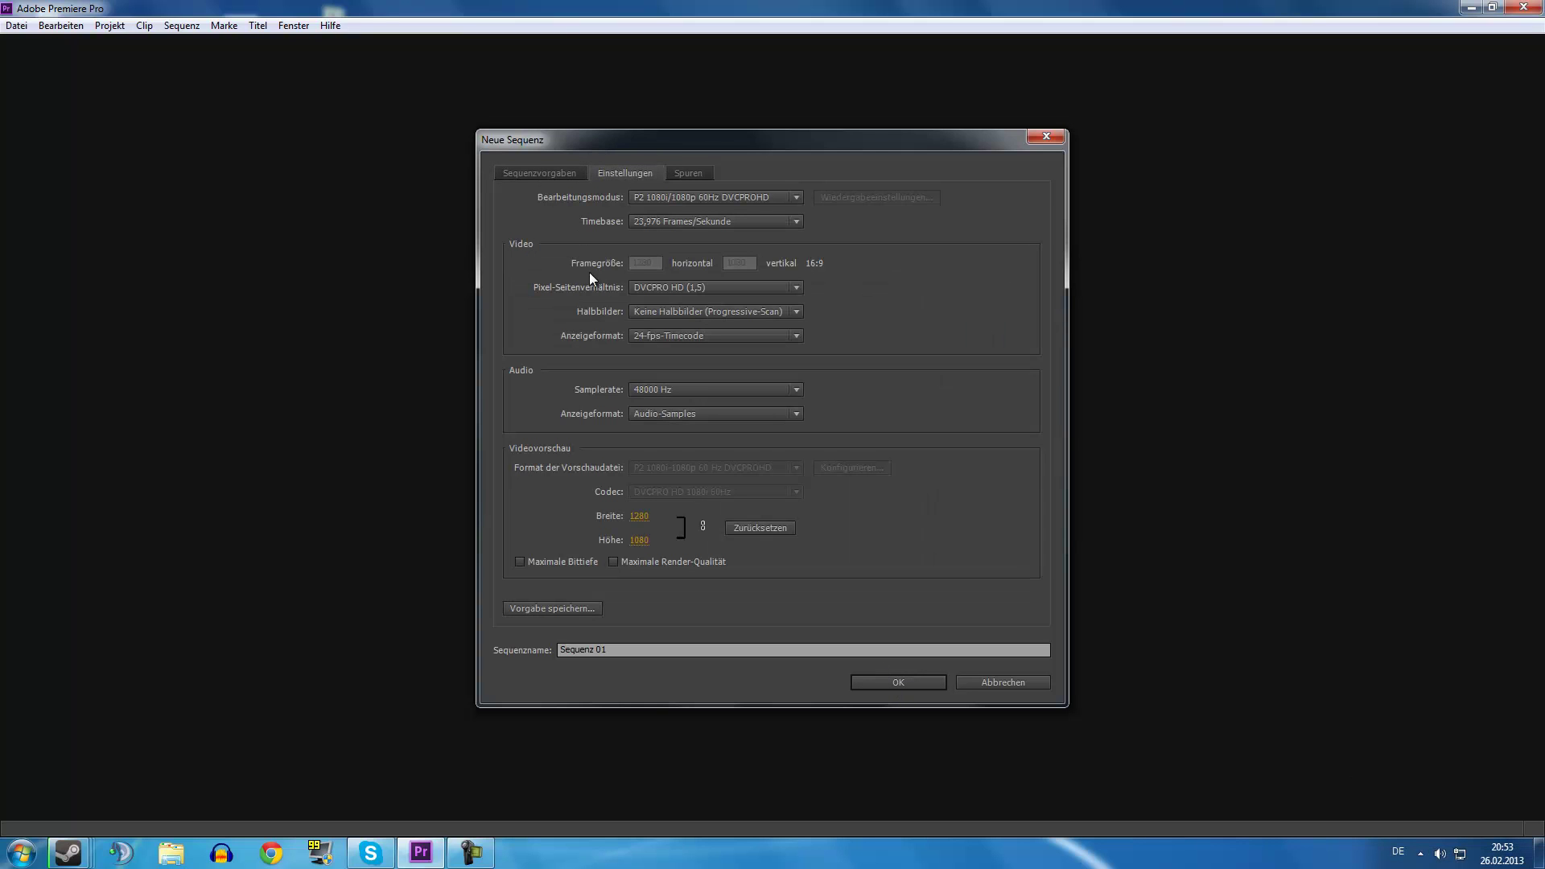
pyautogui.click(895, 680)
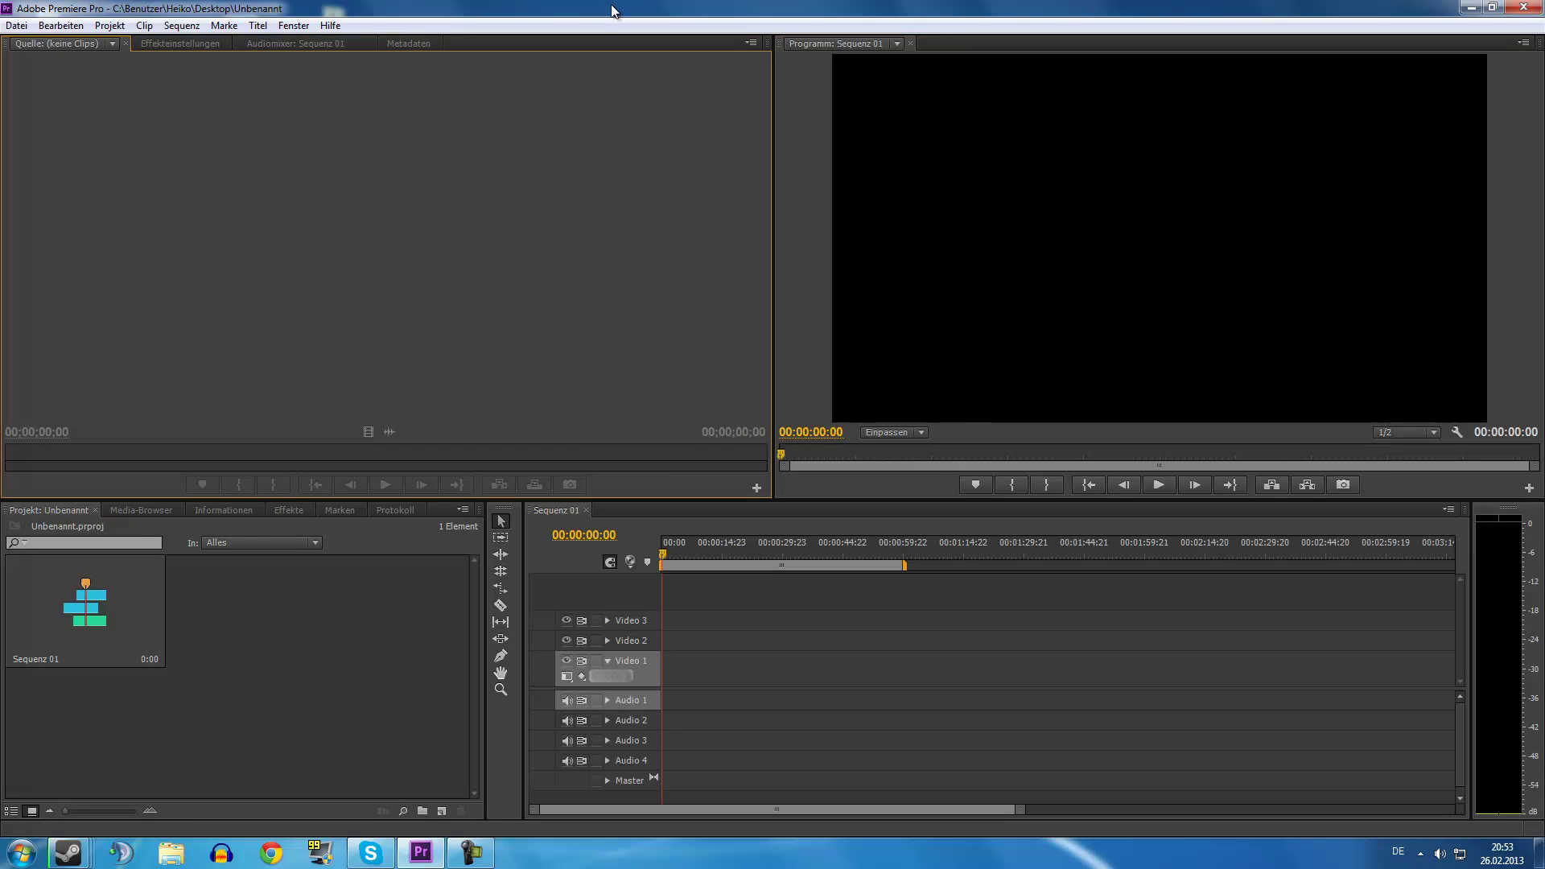
# Step: Place wzs 11.wav from the desktop onto the first audio track
pyautogui.doubleClick(641, 14)
pyautogui.moveTo(642, 14)
pyautogui.mouseDown()
pyautogui.moveTo(1078, 75)
pyautogui.moveTo(1063, 59)
pyautogui.mouseUp()
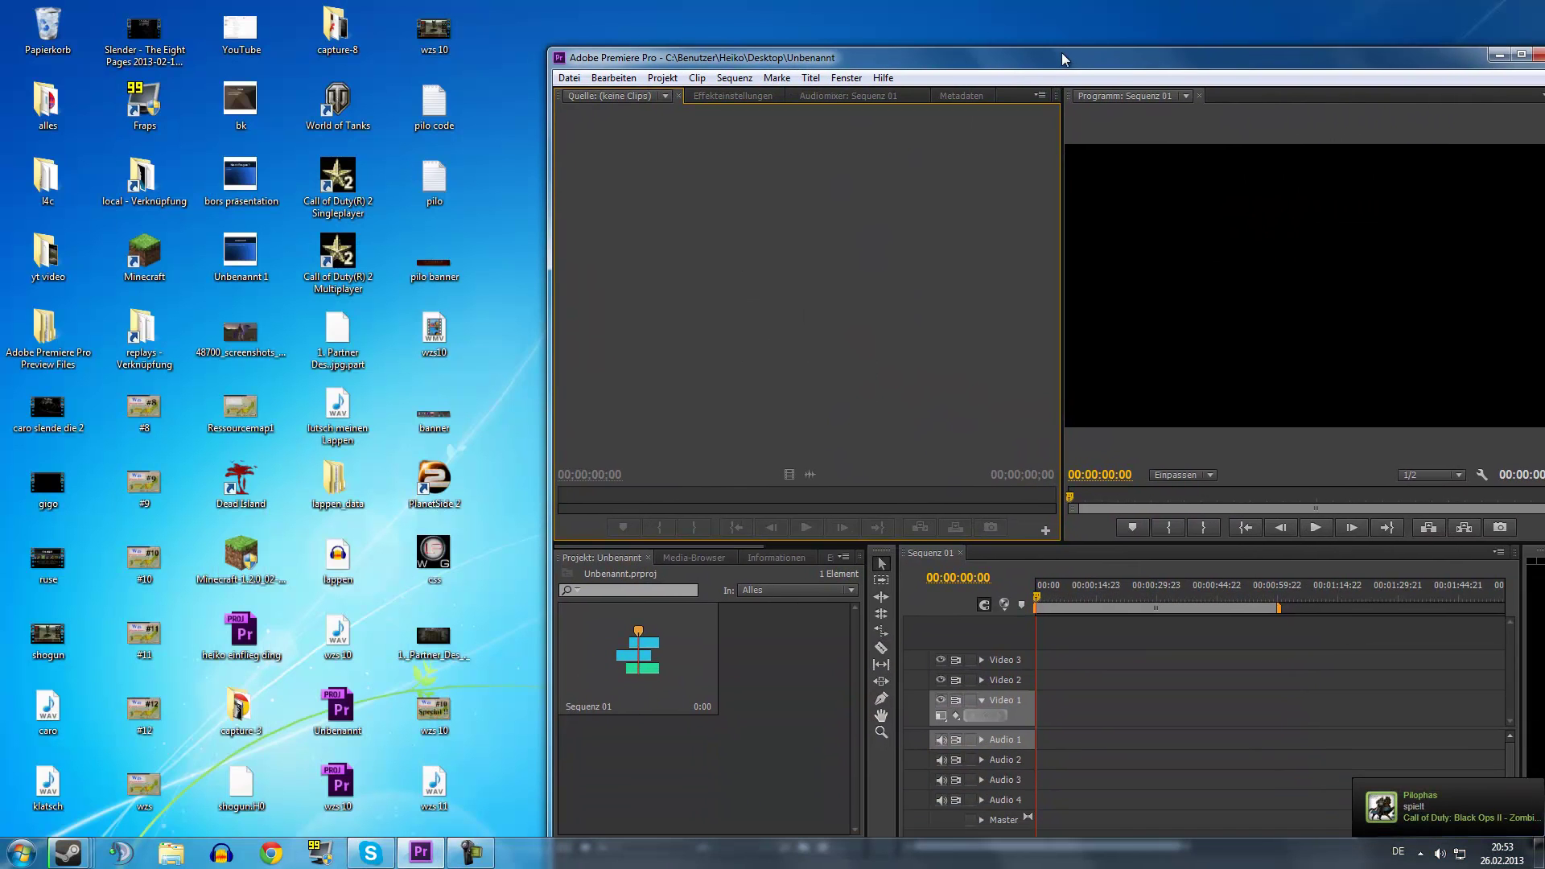
pyautogui.moveTo(435, 785)
pyautogui.mouseDown()
pyautogui.moveTo(1064, 758)
pyautogui.moveTo(1045, 740)
pyautogui.mouseUp()
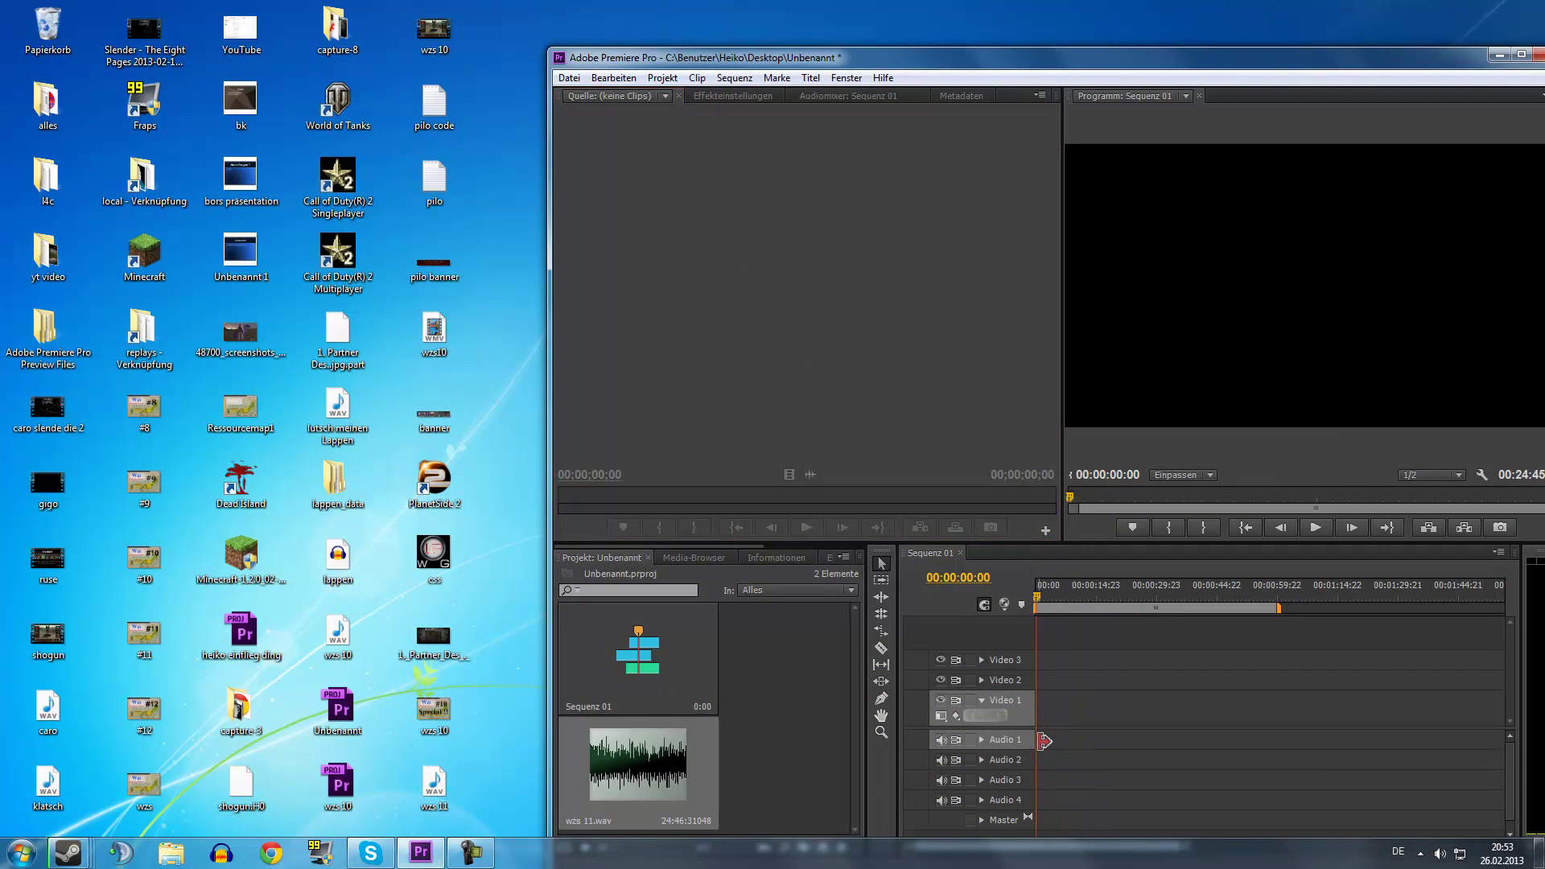
pyautogui.doubleClick(1197, 60)
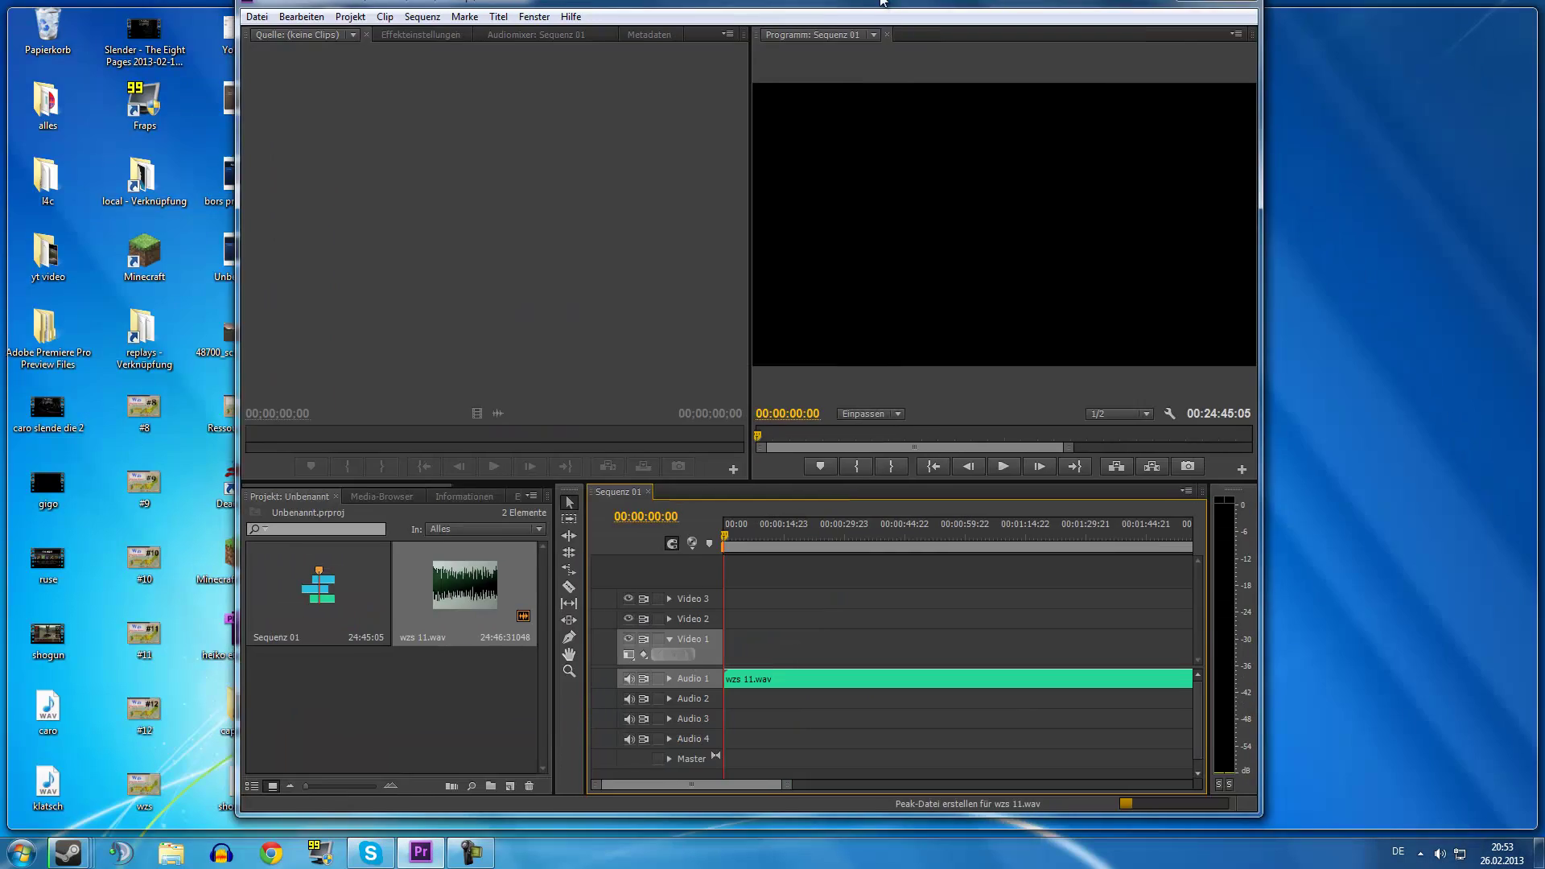
# Step: Add the Shogun2 gameplay recording from Boot (D:) to the timeline and select its clips
pyautogui.press('super')
pyautogui.click(282, 520)
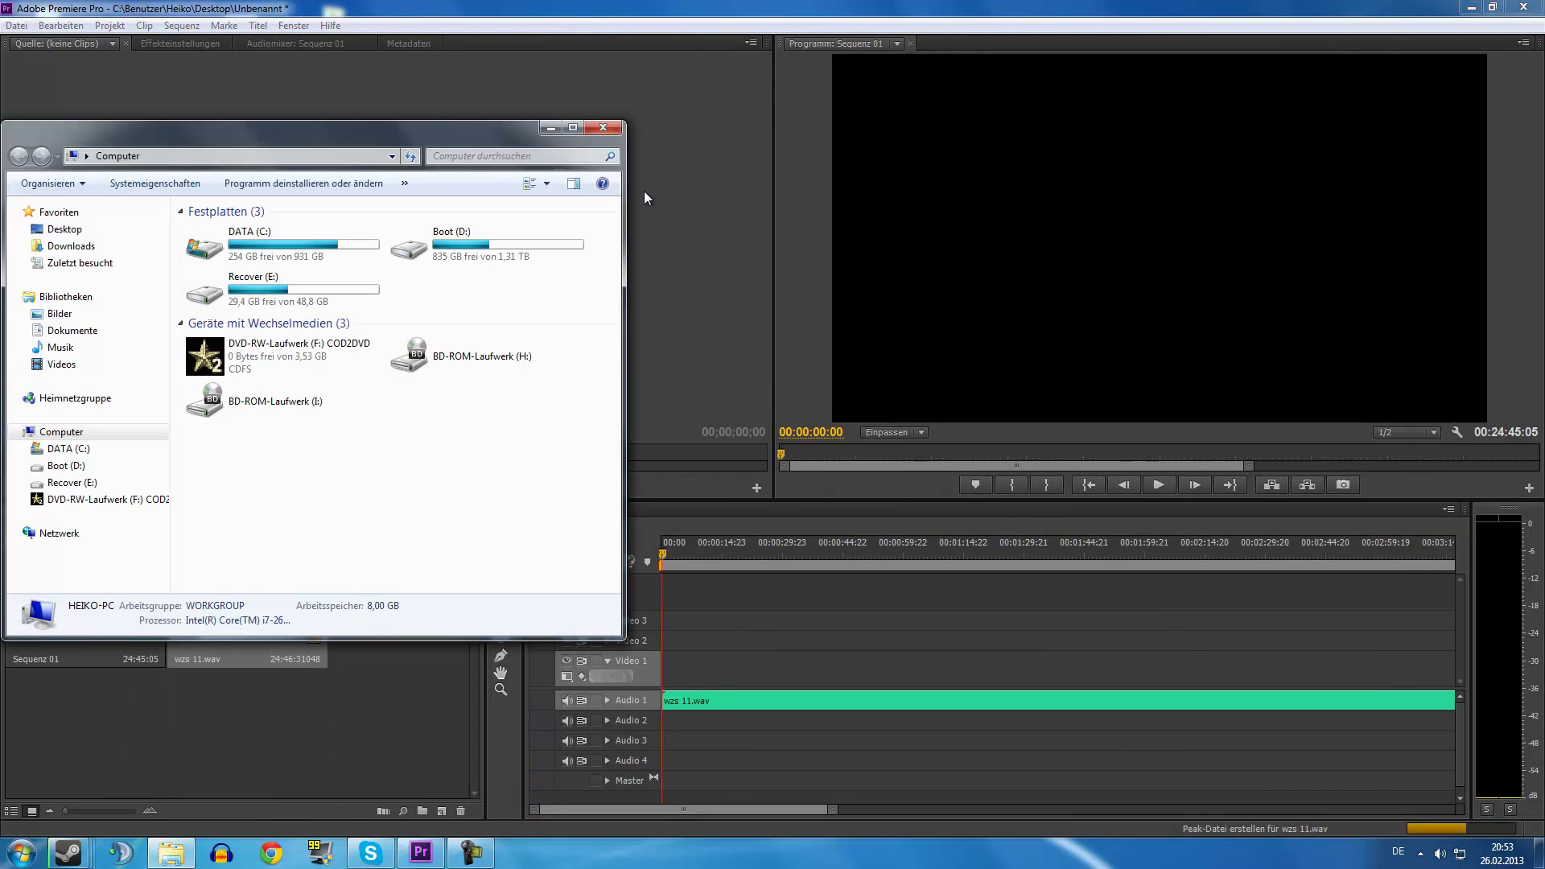
pyautogui.doubleClick(502, 244)
pyautogui.click(302, 394)
pyautogui.moveTo(275, 402)
pyautogui.mouseDown()
pyautogui.moveTo(688, 610)
pyautogui.moveTo(661, 662)
pyautogui.mouseUp()
pyautogui.click(604, 127)
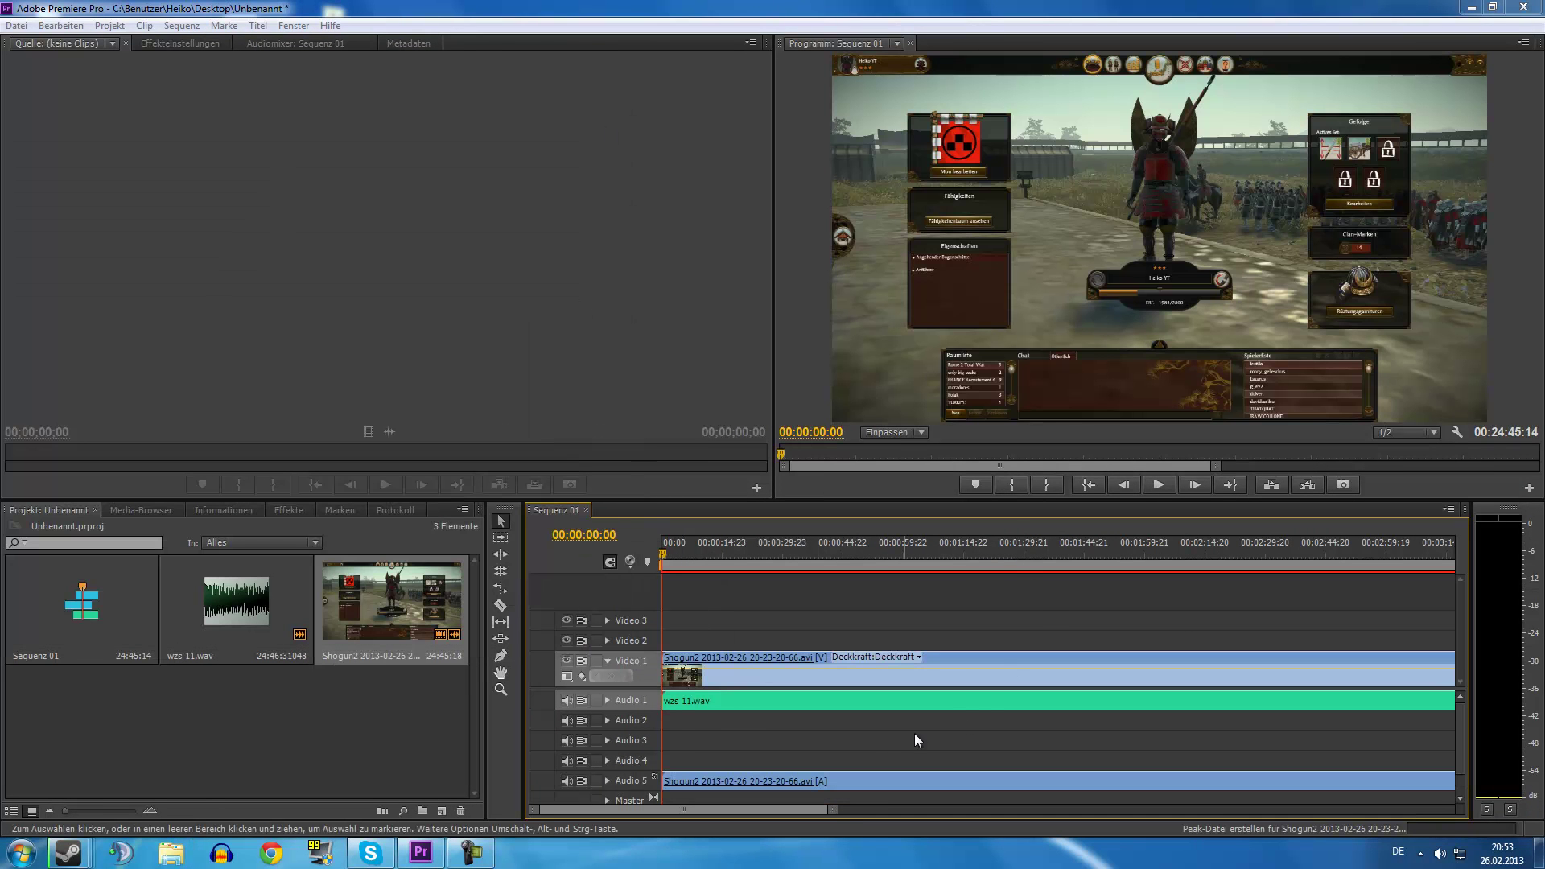
pyautogui.click(807, 766)
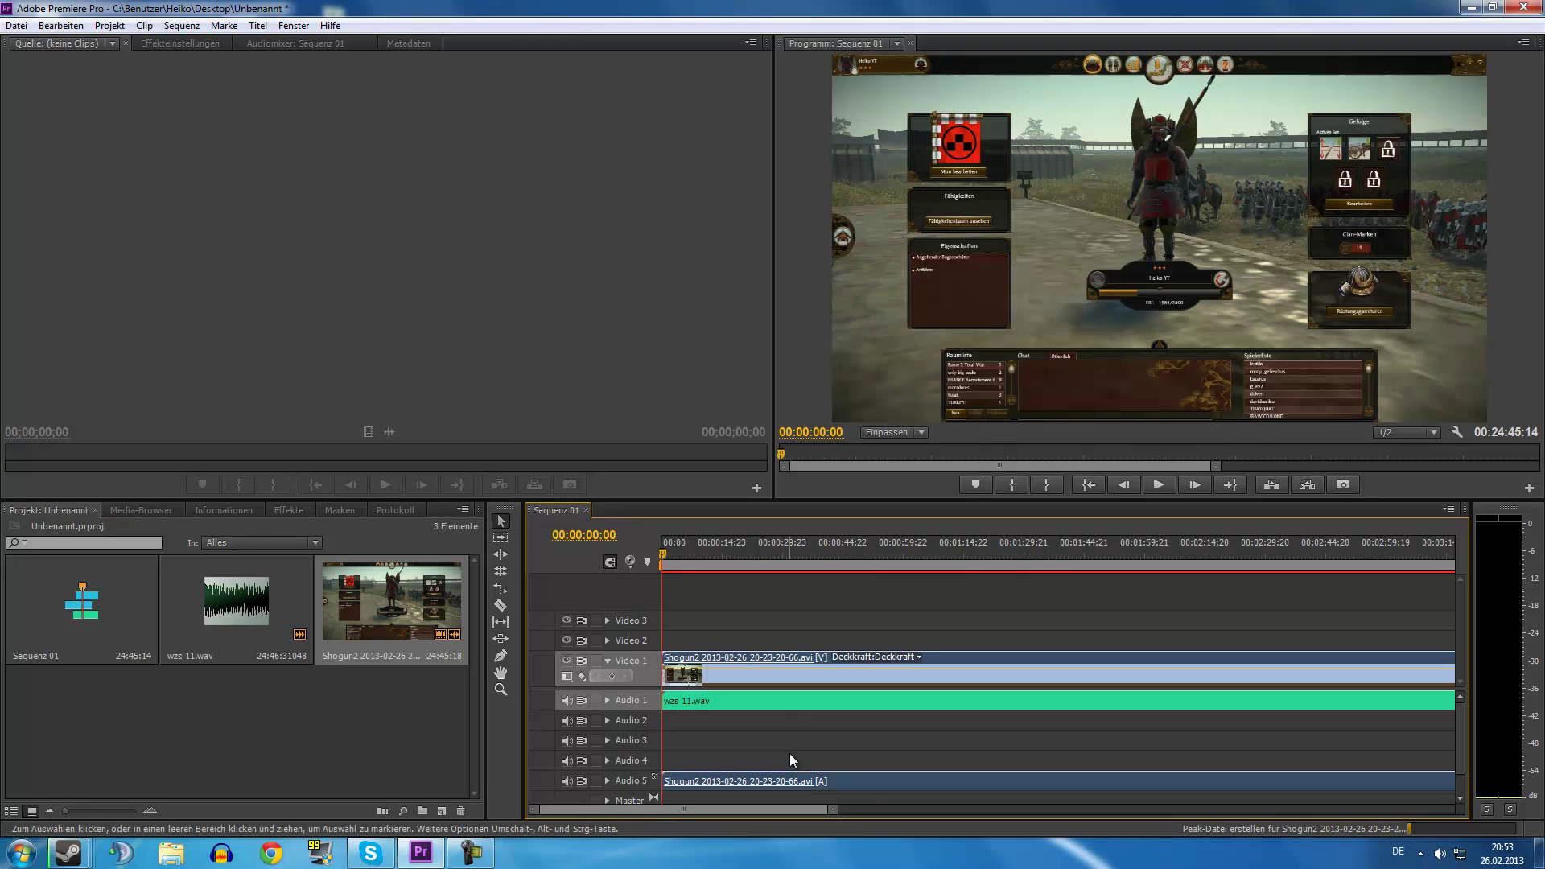
pyautogui.click(801, 782)
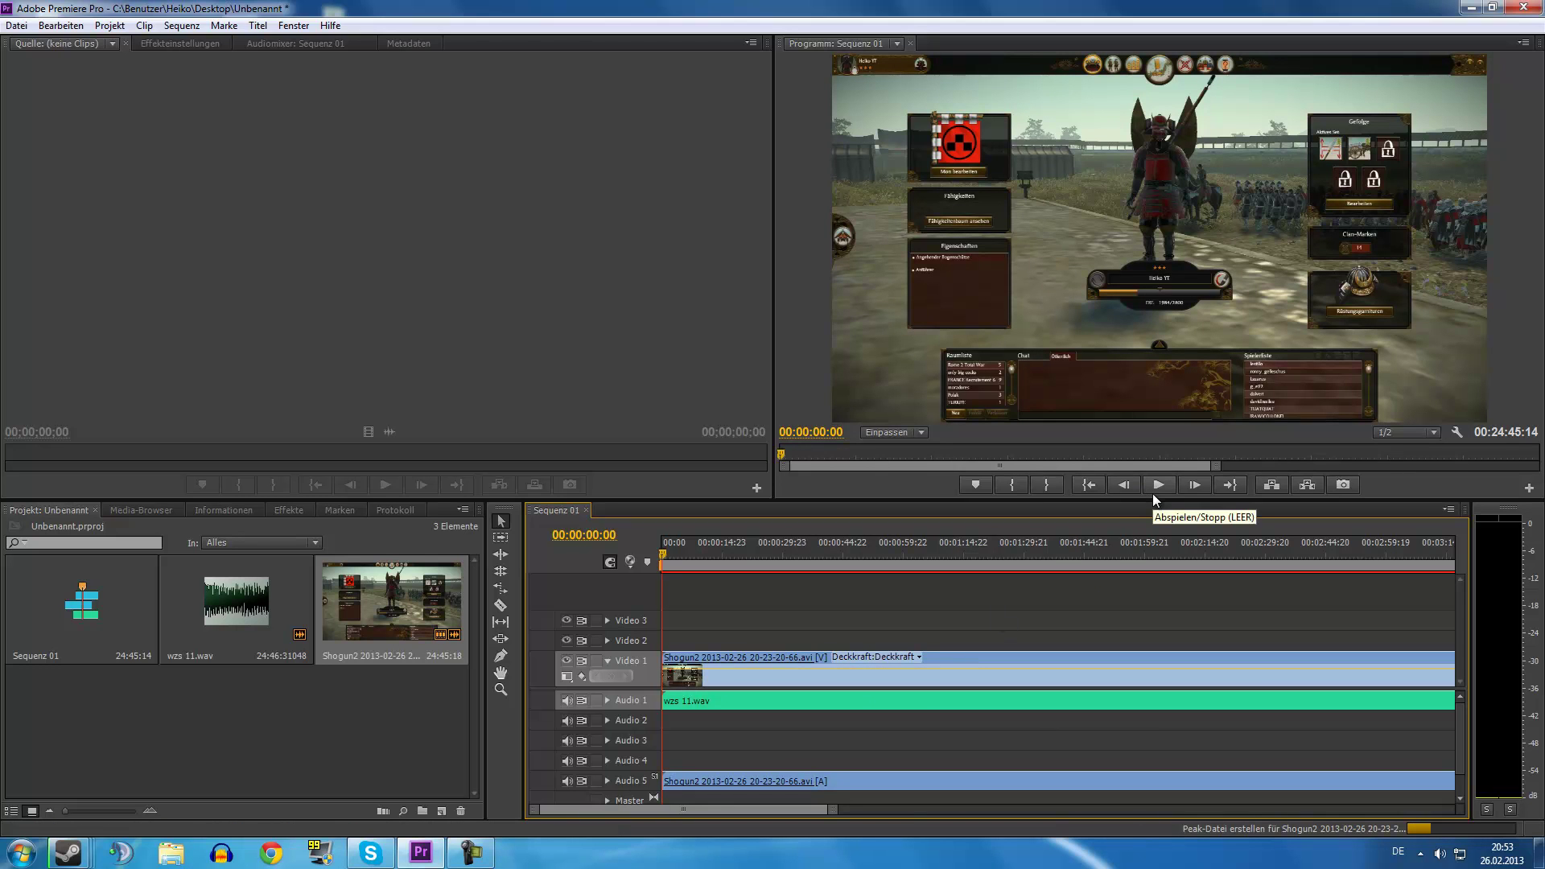
# Step: Show the audio mixer and preview Sequenz 01 playback
pyautogui.click(279, 48)
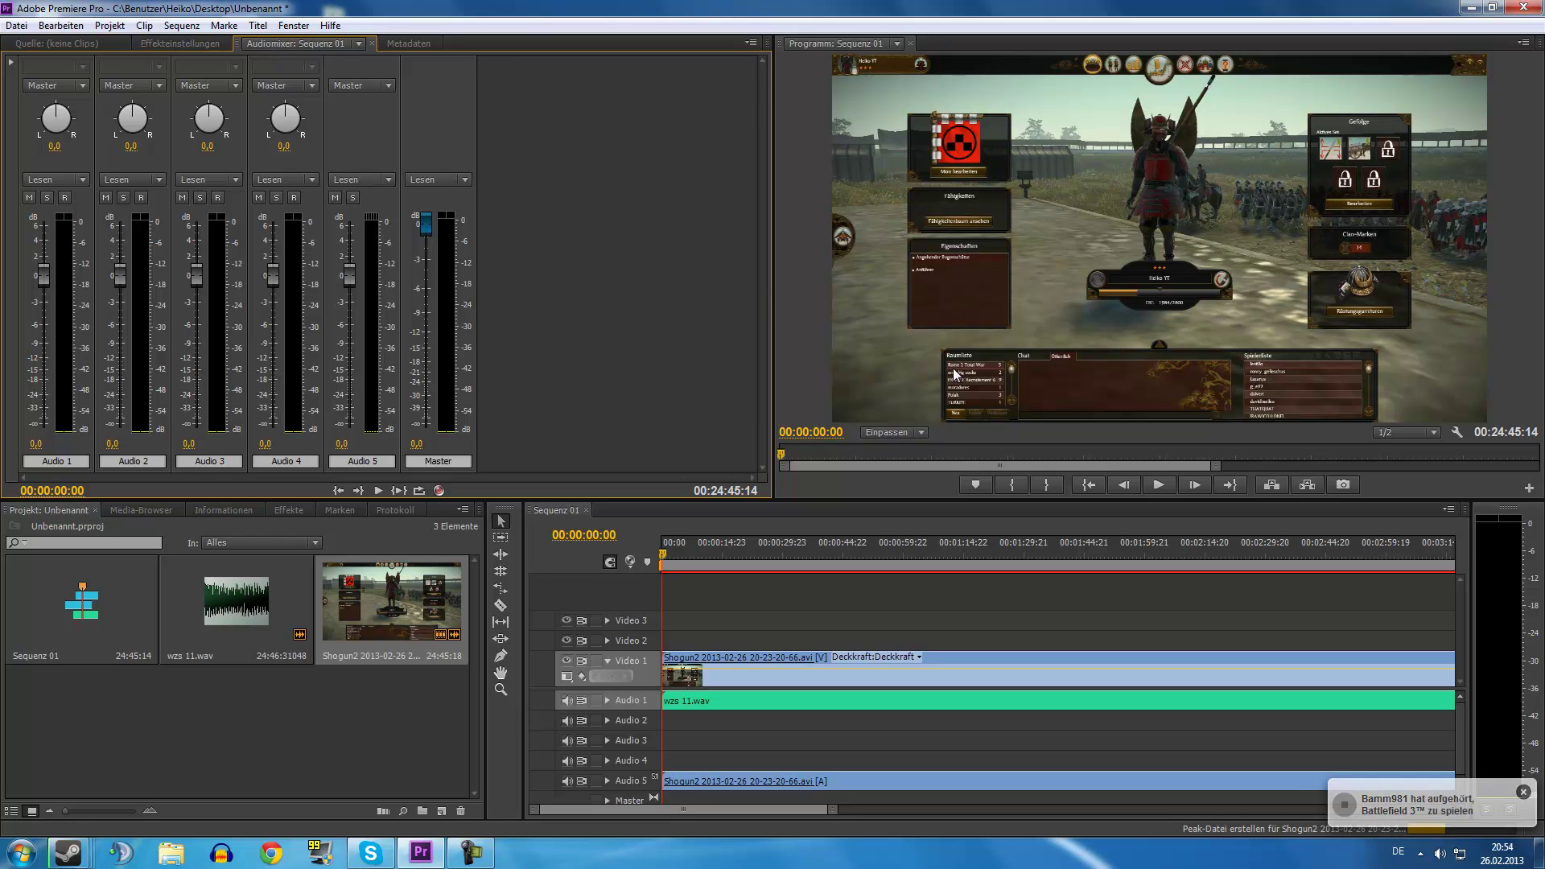
pyautogui.click(1165, 490)
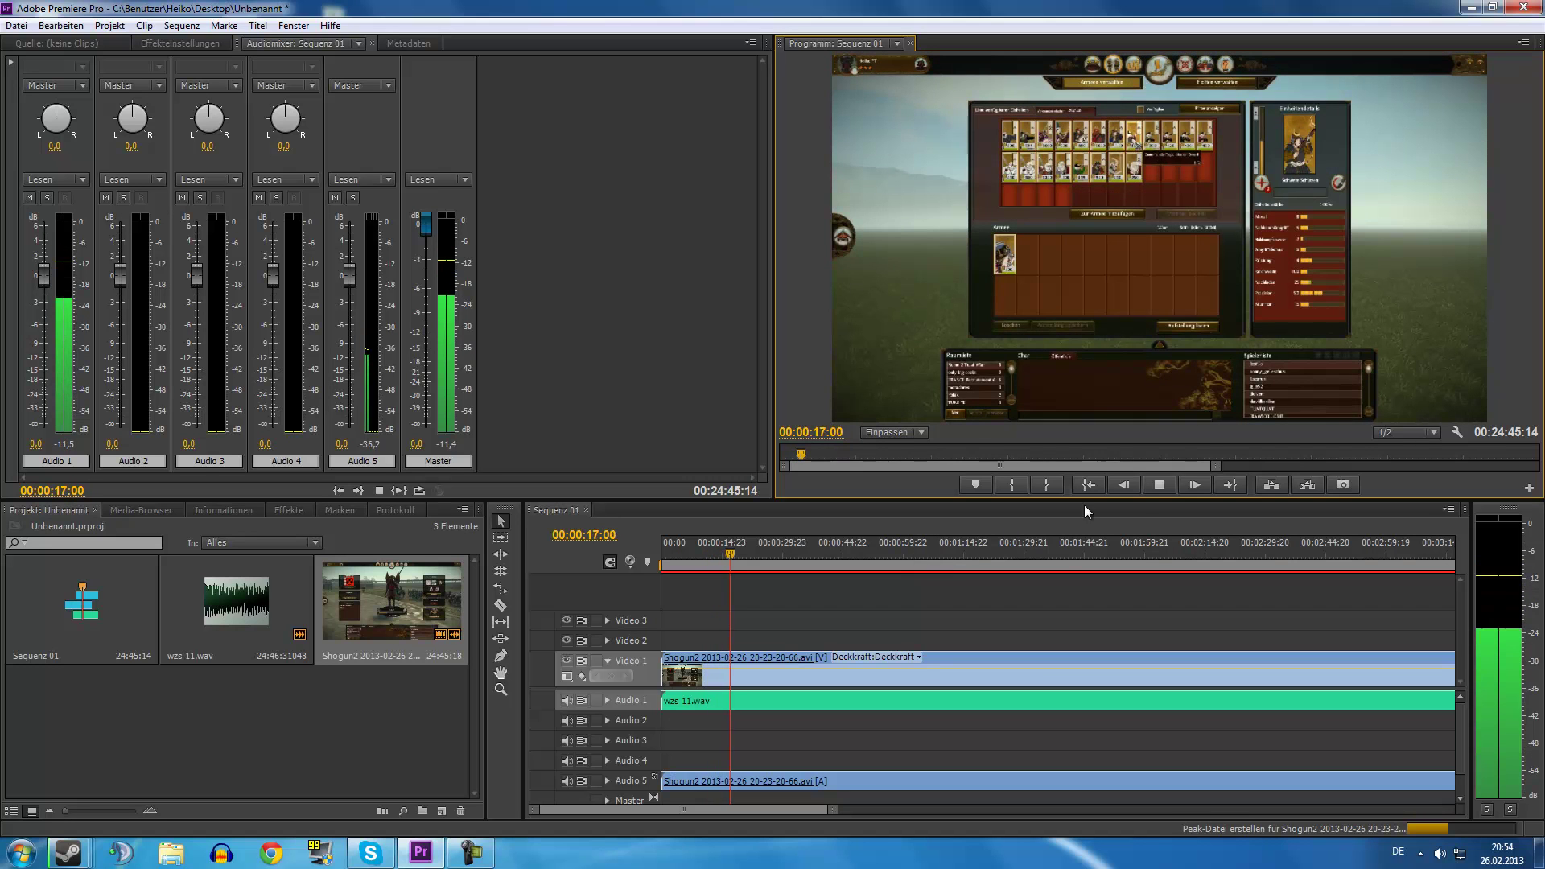
pyautogui.click(1159, 485)
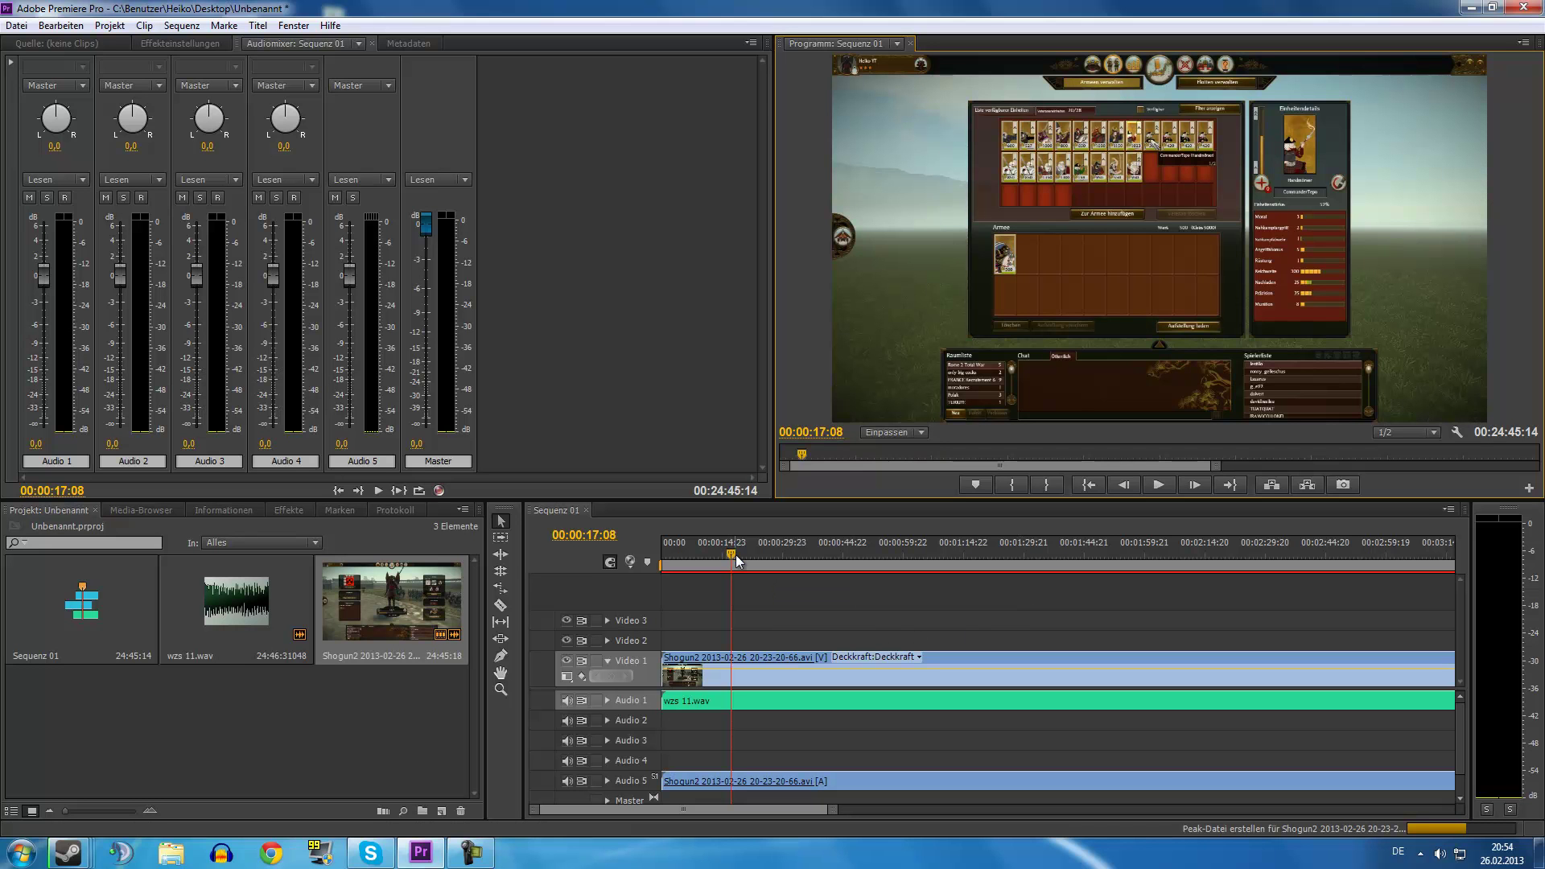
# Step: Zoom out to the full sequence and move the playhead to about 00:18:00
pyautogui.moveTo(732, 555); pyautogui.dragTo(1366, 596)
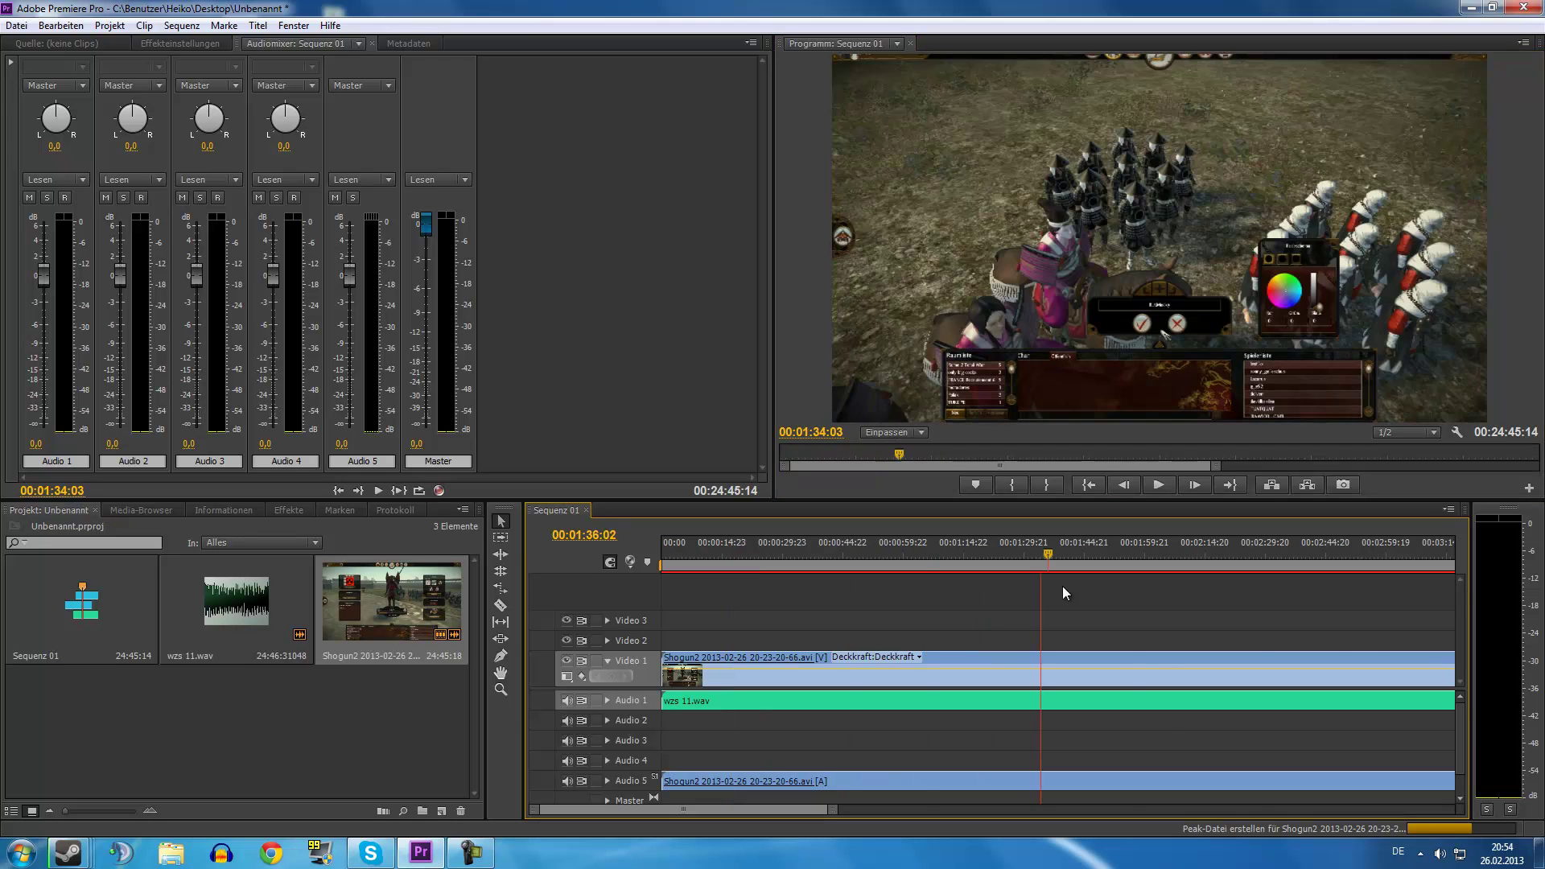
pyautogui.moveTo(751, 807); pyautogui.dragTo(793, 797)
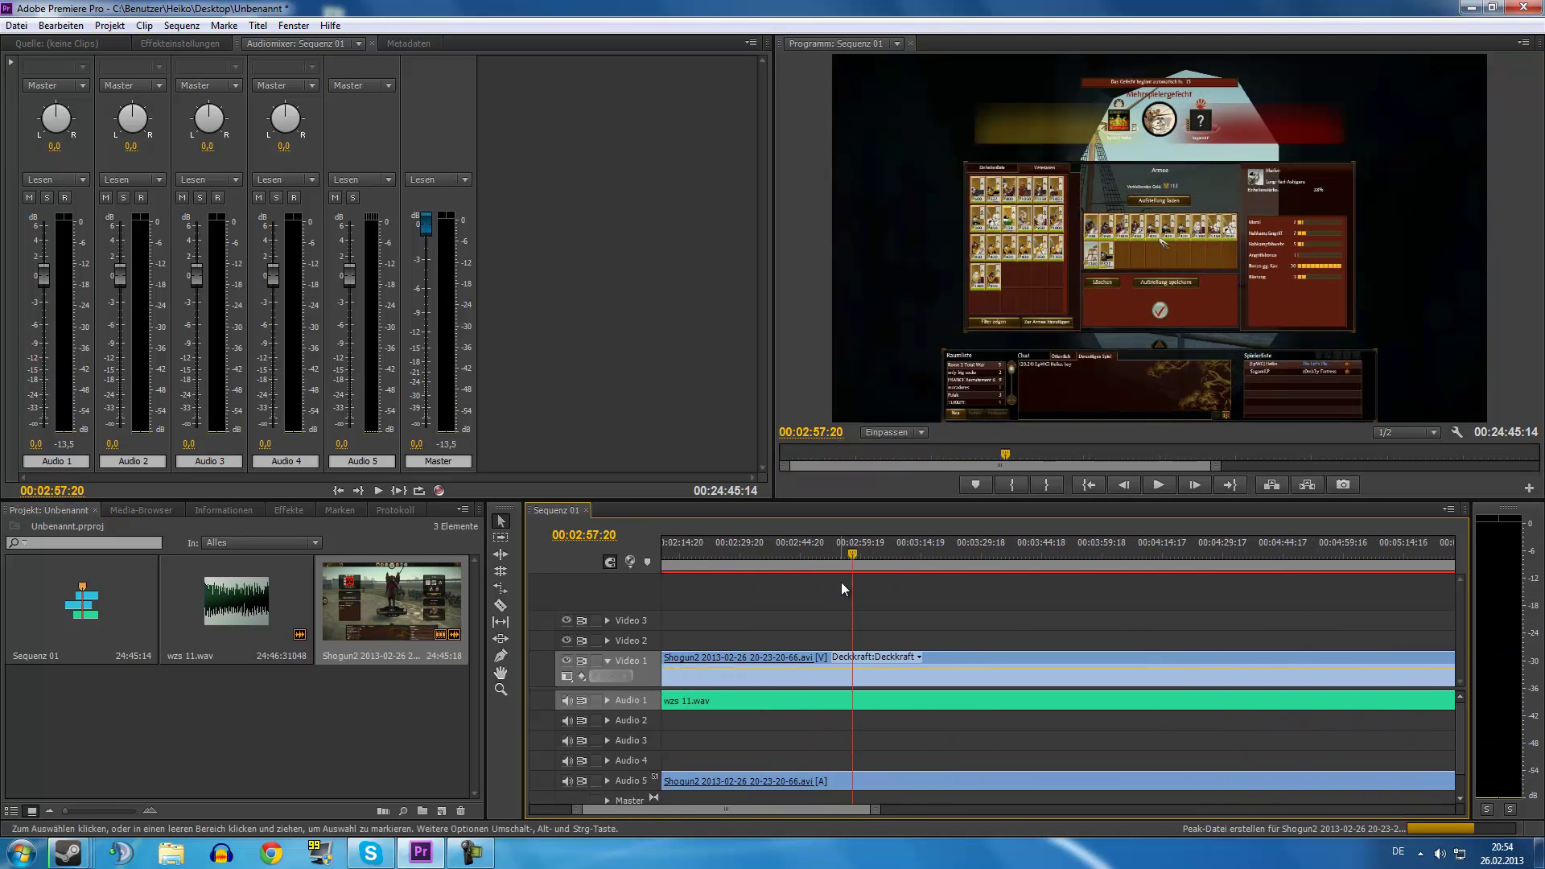
pyautogui.moveTo(853, 556); pyautogui.dragTo(1259, 556)
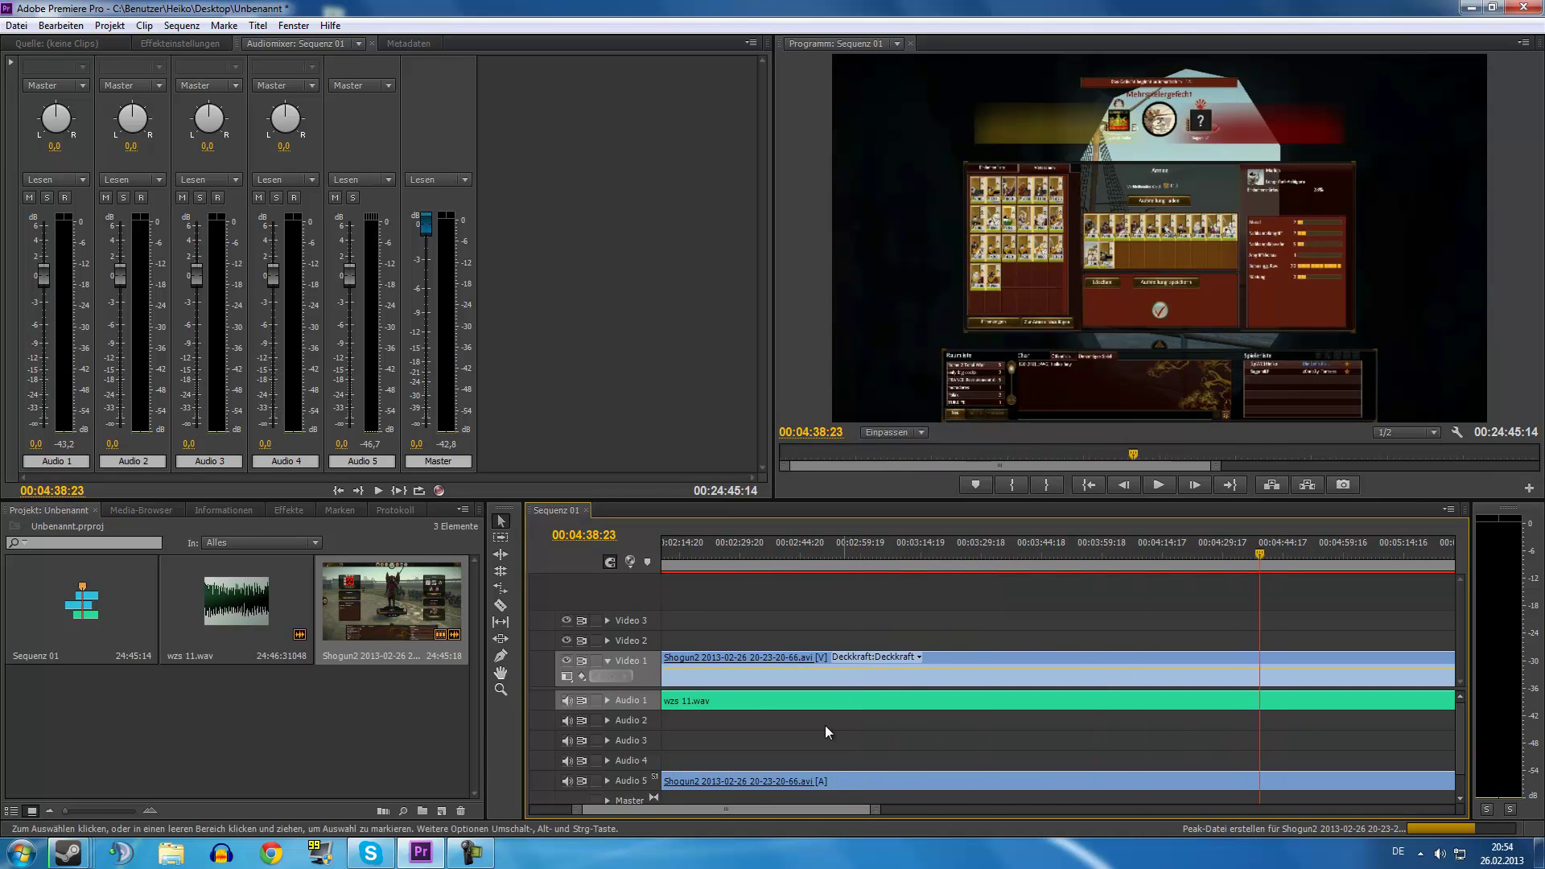
pyautogui.moveTo(759, 809); pyautogui.dragTo(798, 810)
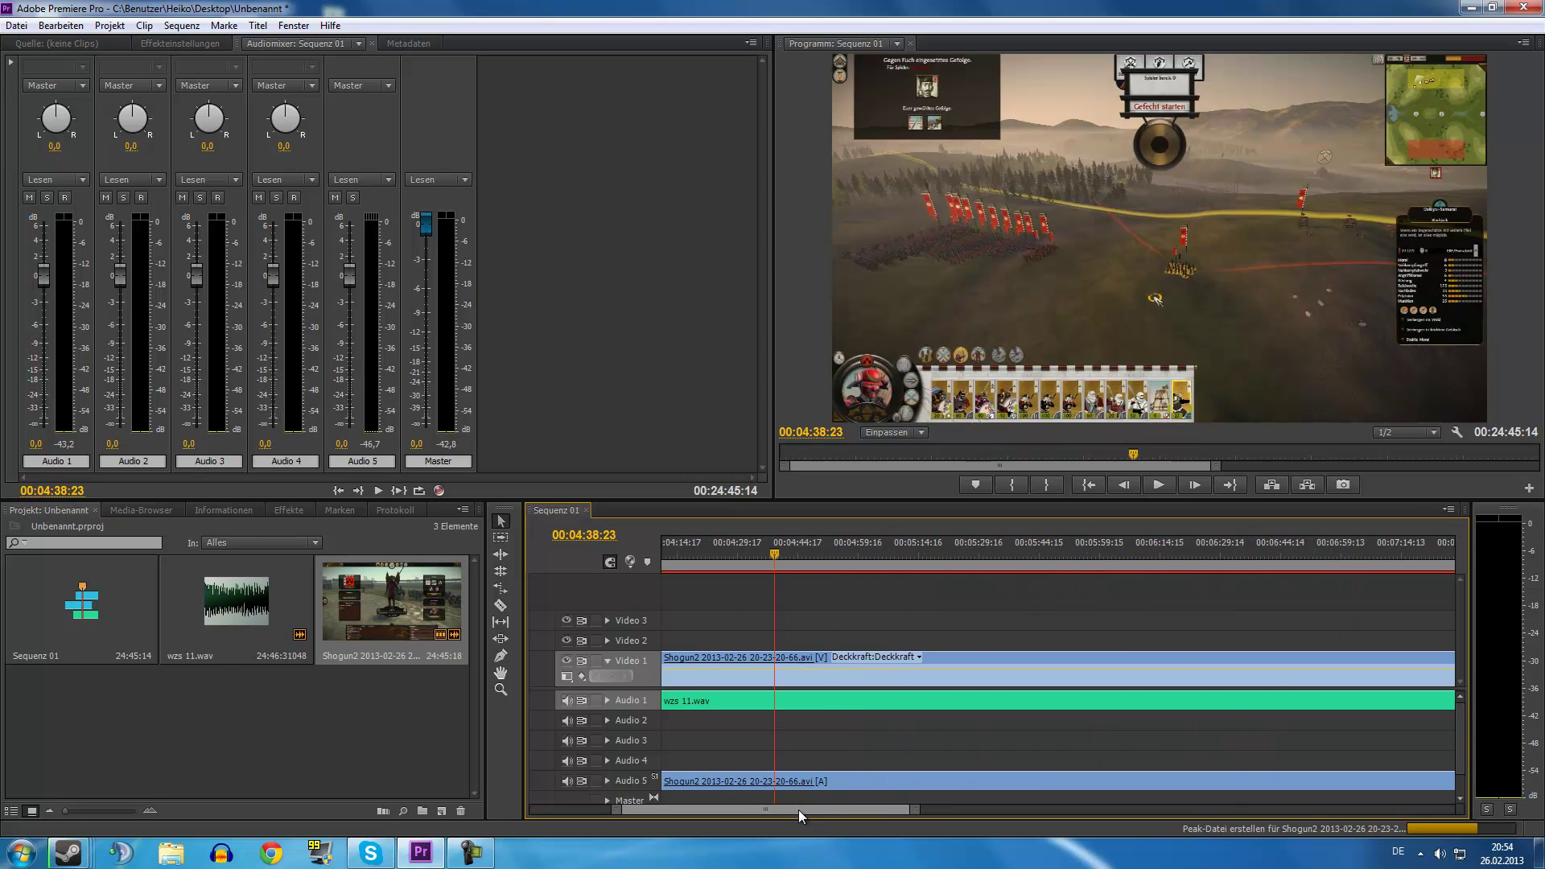
pyautogui.moveTo(915, 814); pyautogui.dragTo(1066, 788)
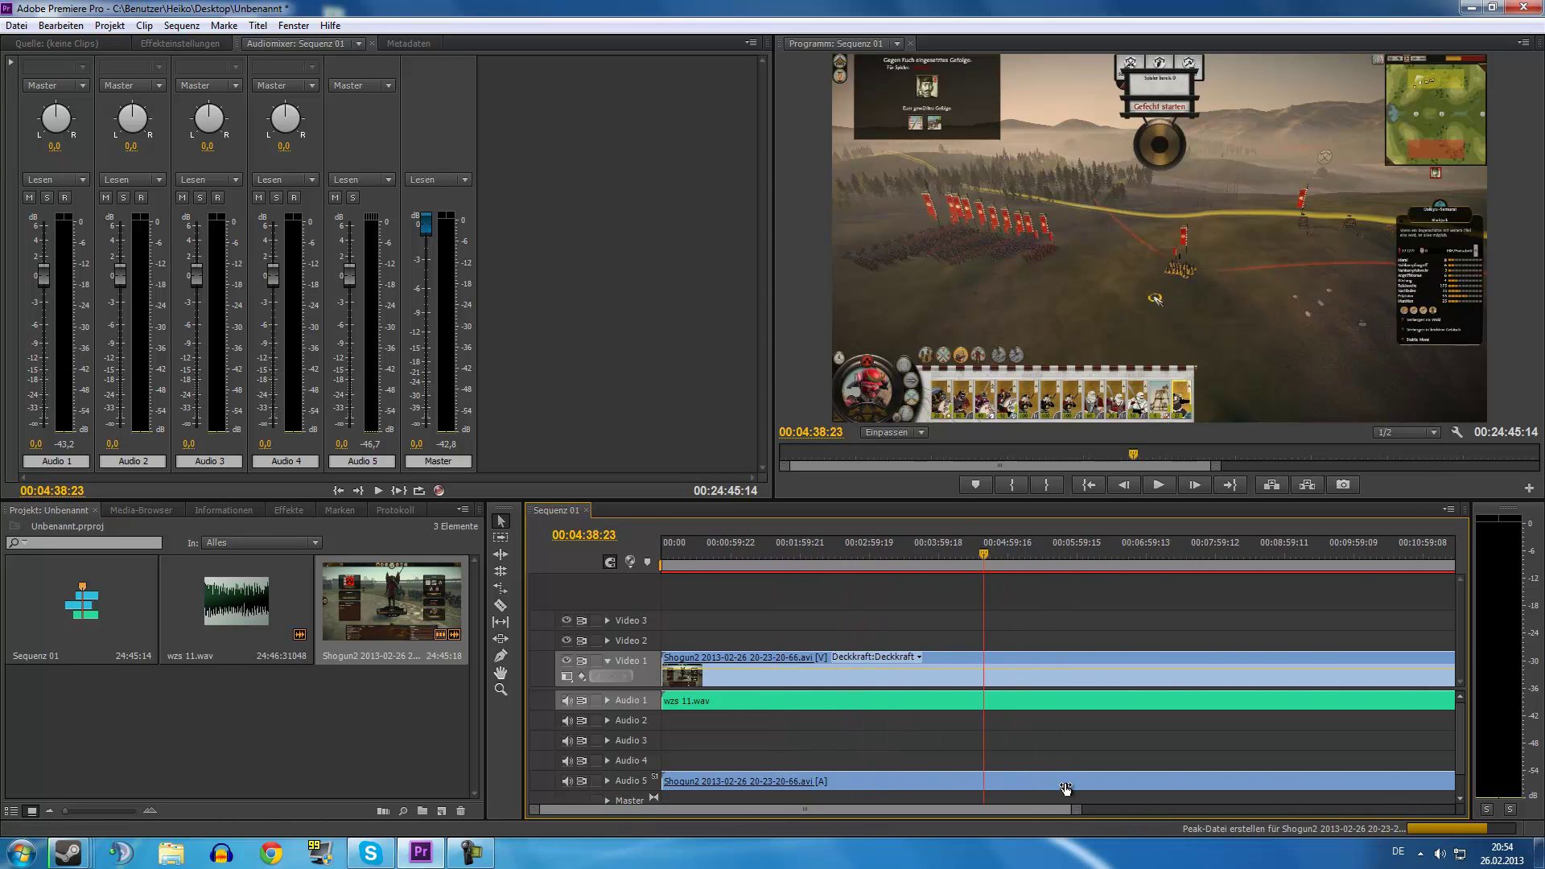
pyautogui.moveTo(1064, 789); pyautogui.dragTo(850, 781)
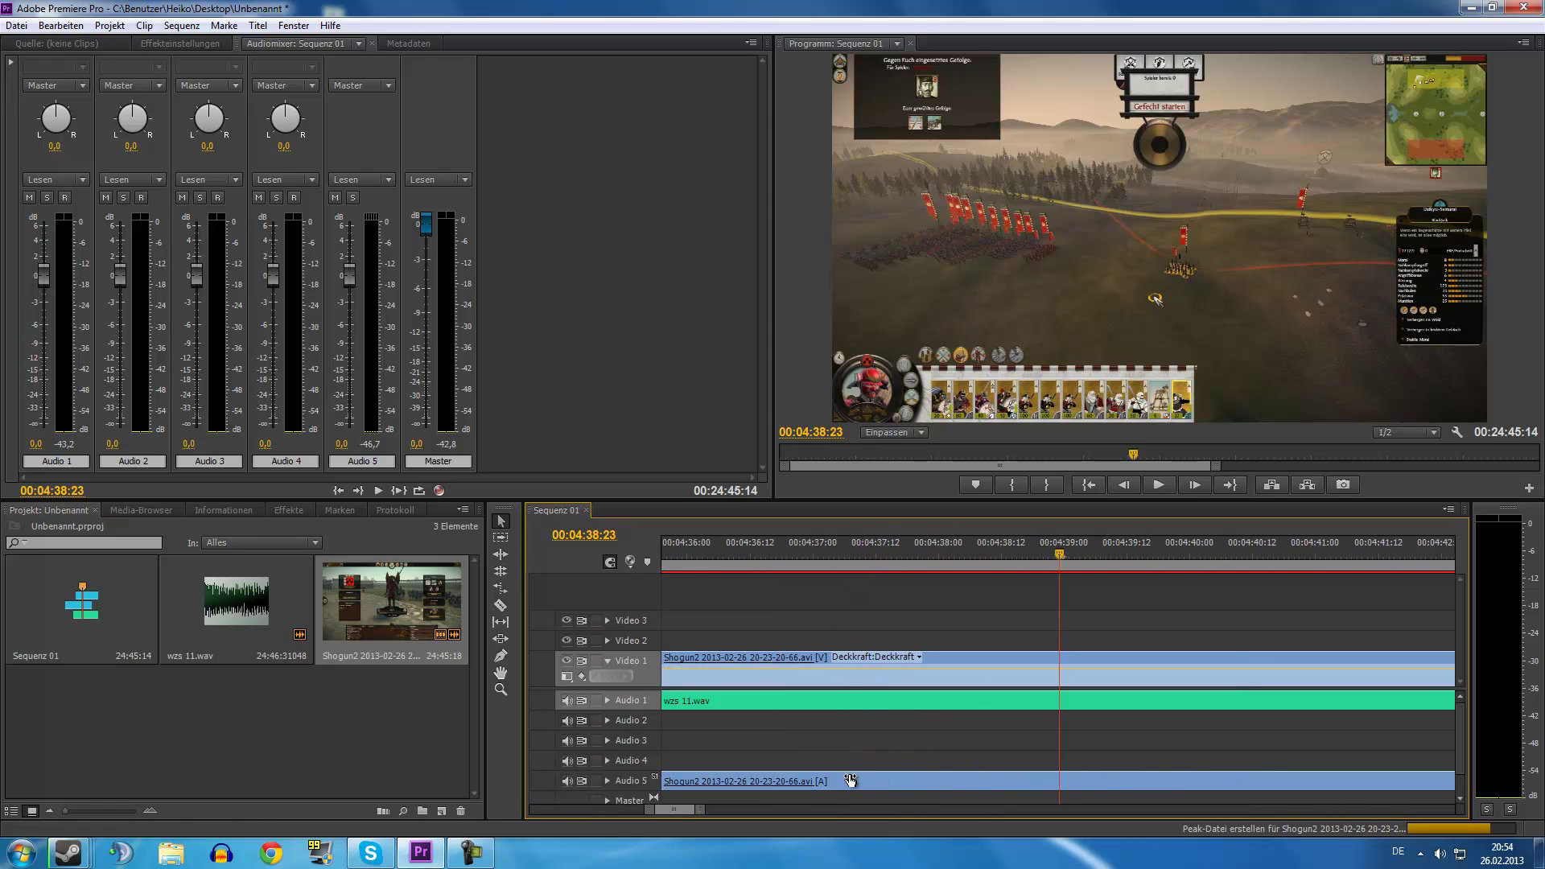
pyautogui.press('\\')
pyautogui.moveTo(777, 554); pyautogui.dragTo(1114, 594)
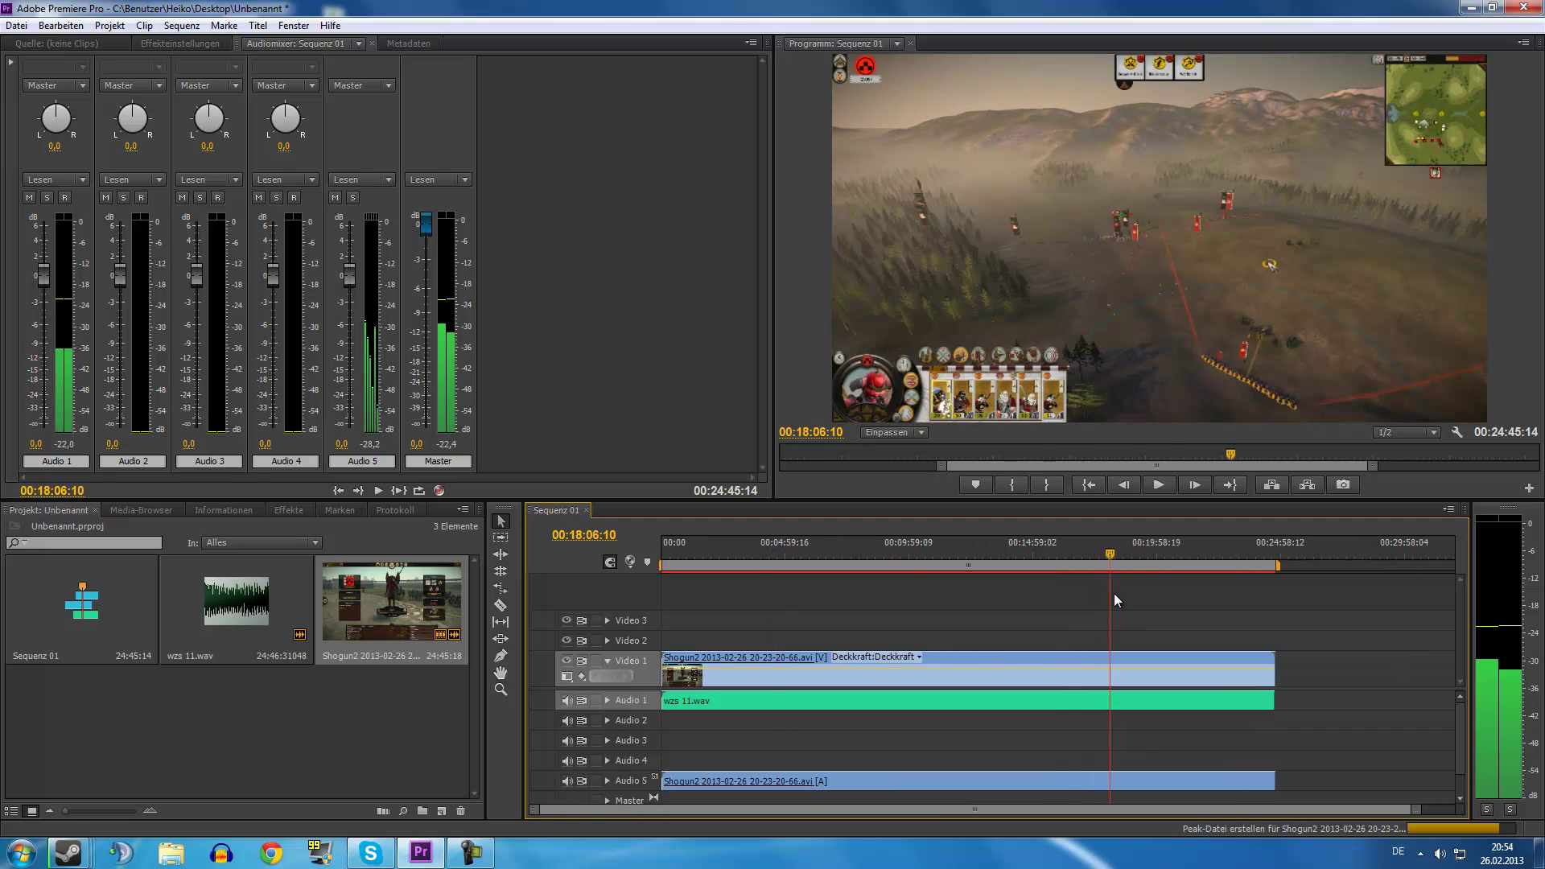
# Step: Set Audio 5 to 4.3 dB and Audio 1 to 1.4 dB during playback
pyautogui.click(1161, 483)
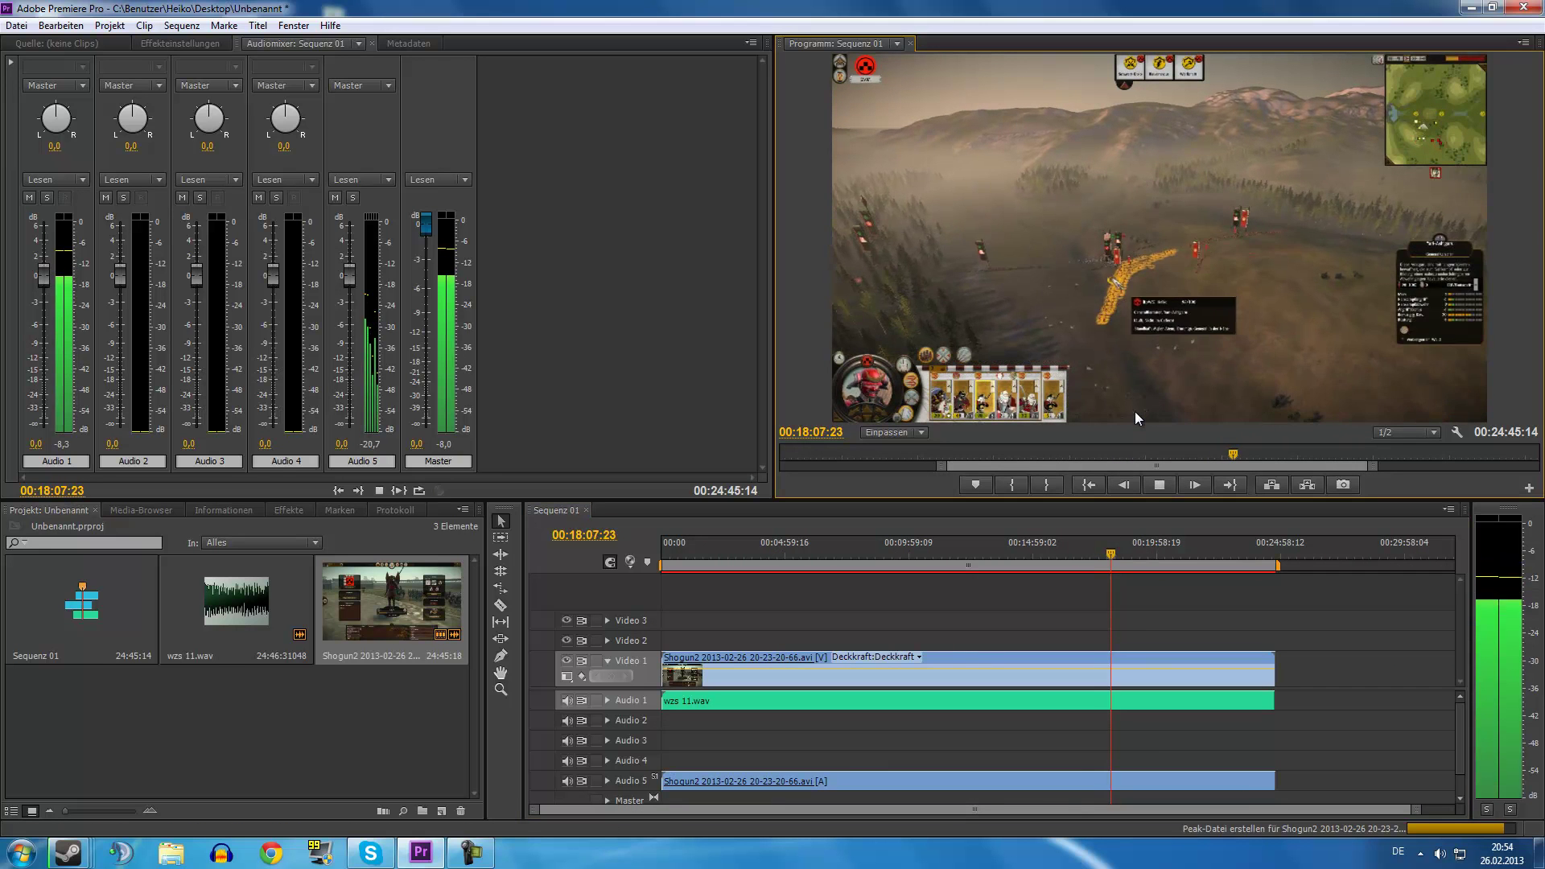
pyautogui.moveTo(351, 276); pyautogui.dragTo(346, 241)
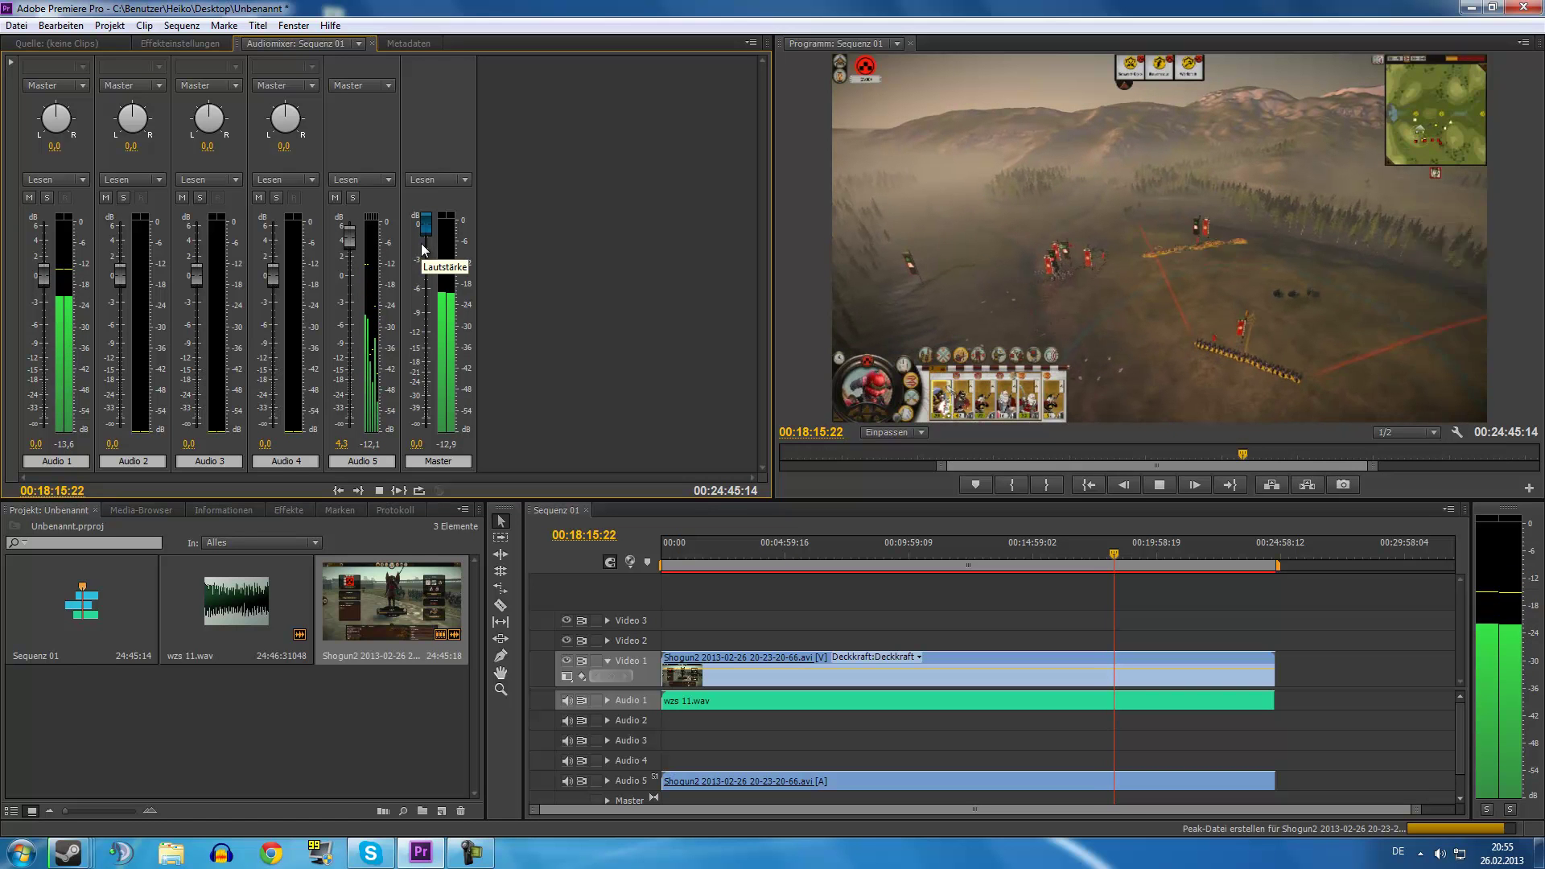
pyautogui.moveTo(44, 276); pyautogui.dragTo(46, 262)
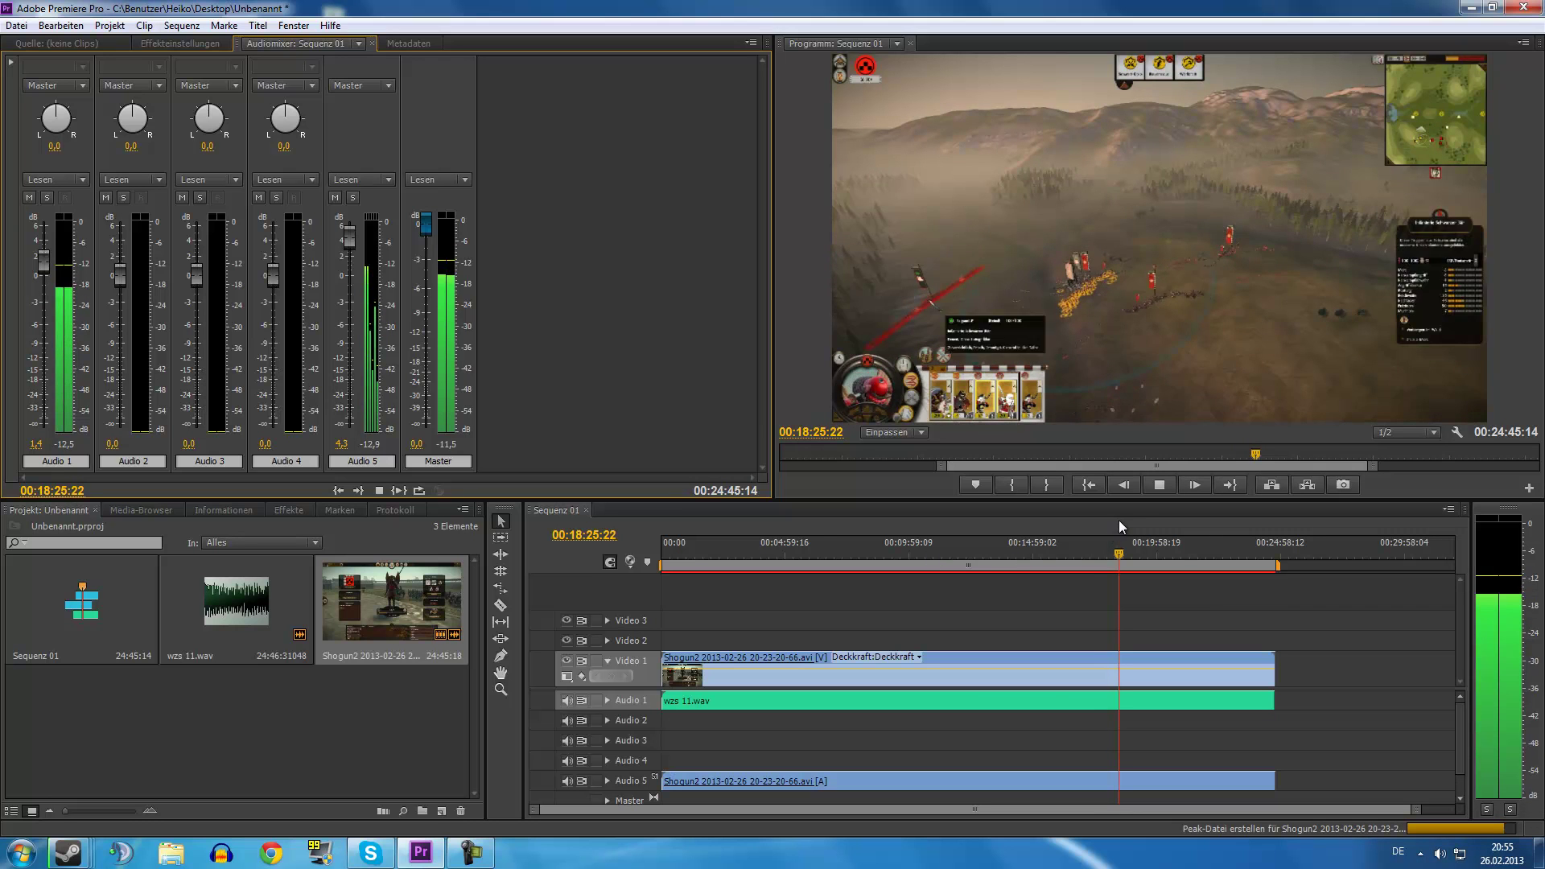
pyautogui.click(1159, 486)
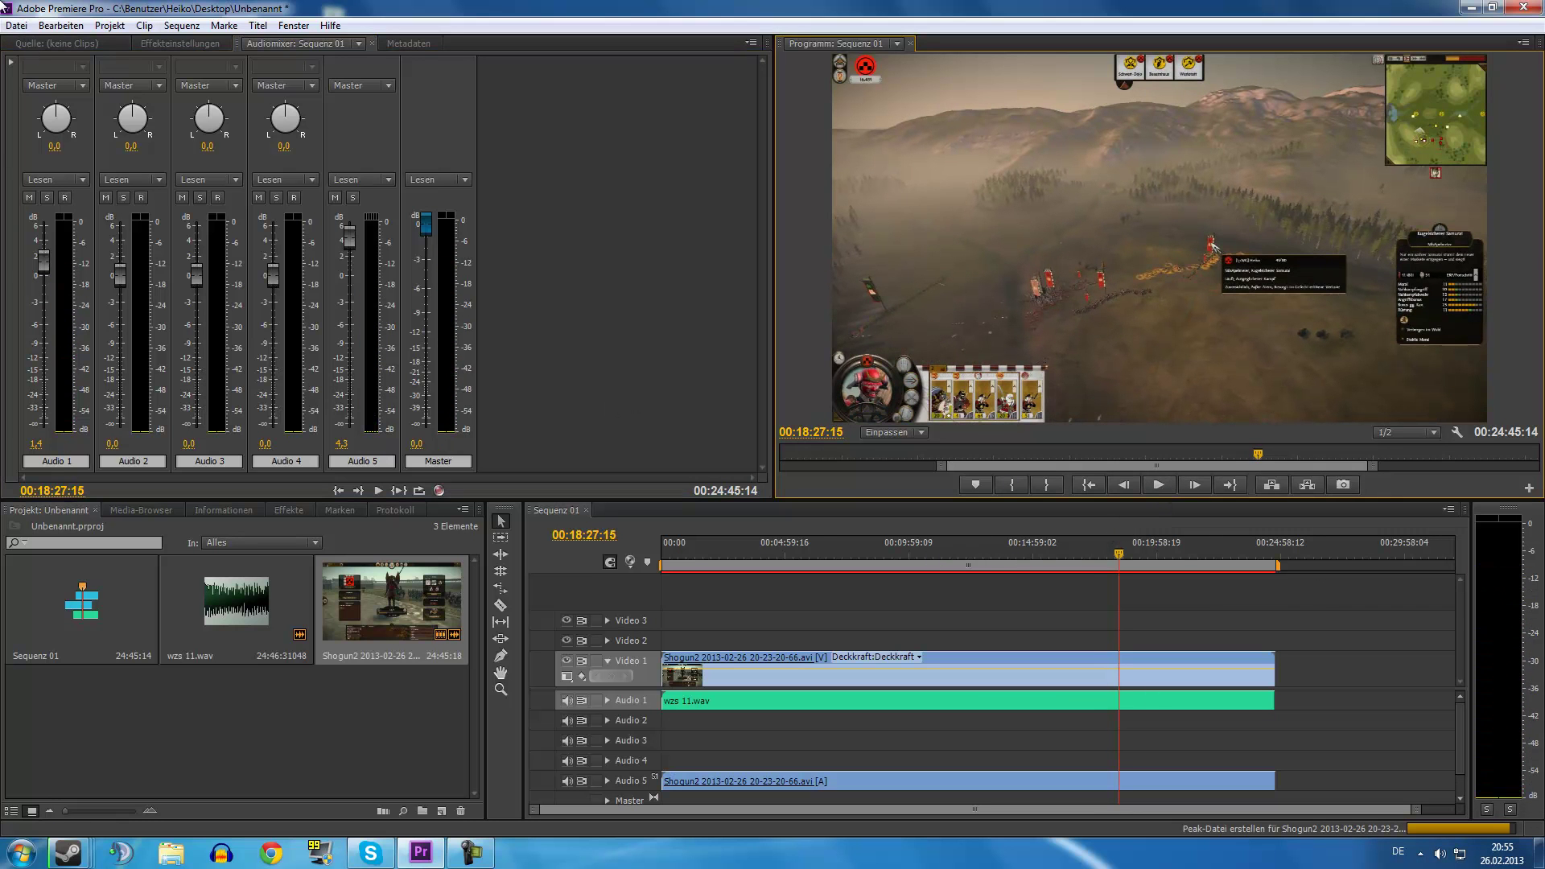
pyautogui.click(18, 26)
pyautogui.click(637, 246)
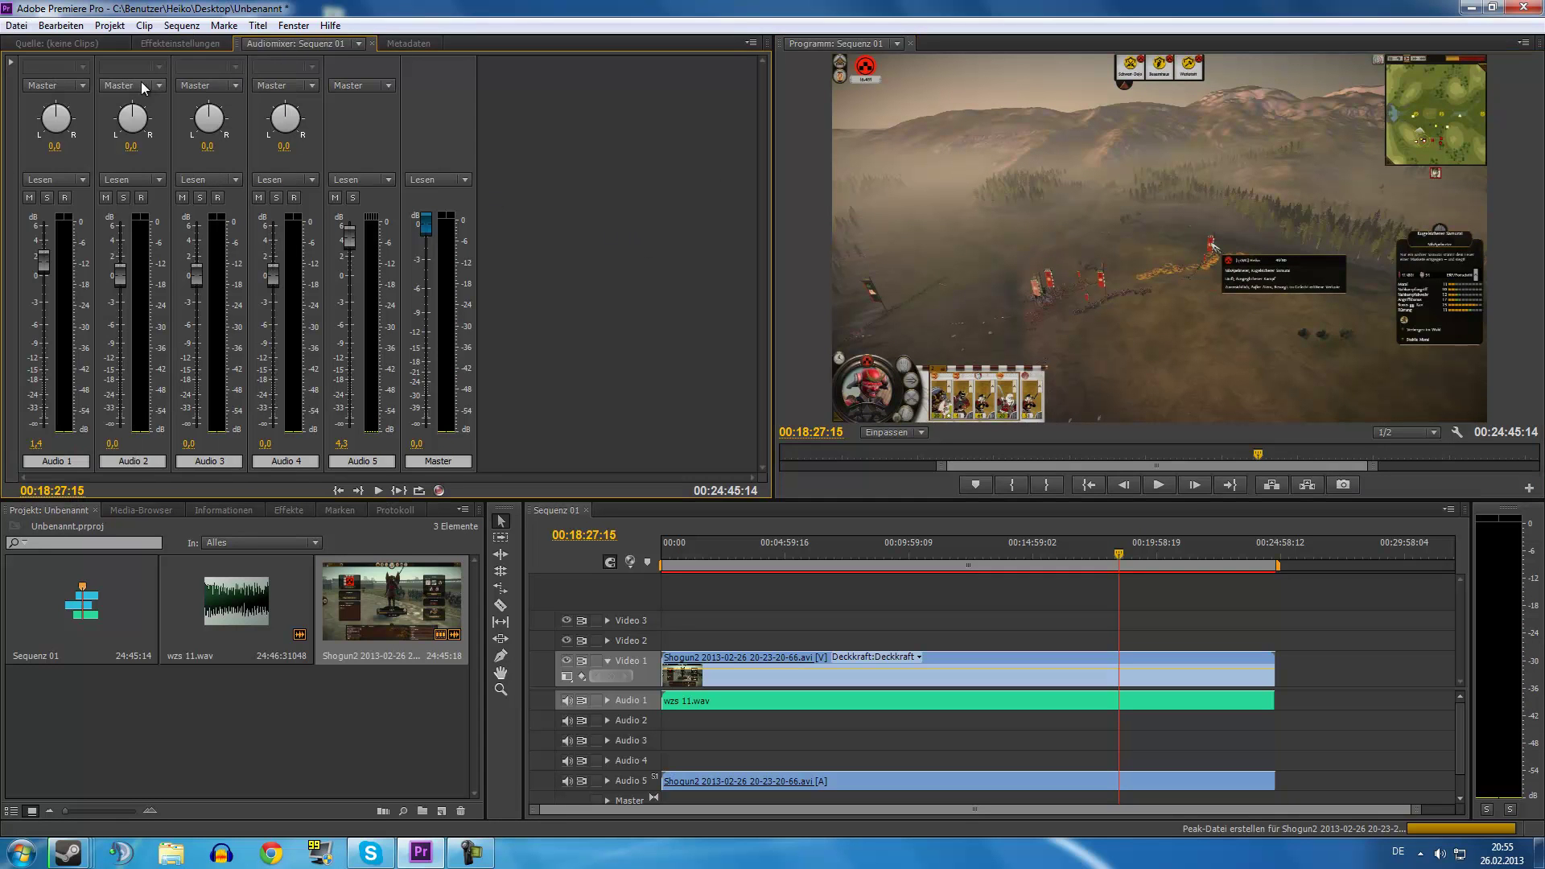
pyautogui.click(18, 26)
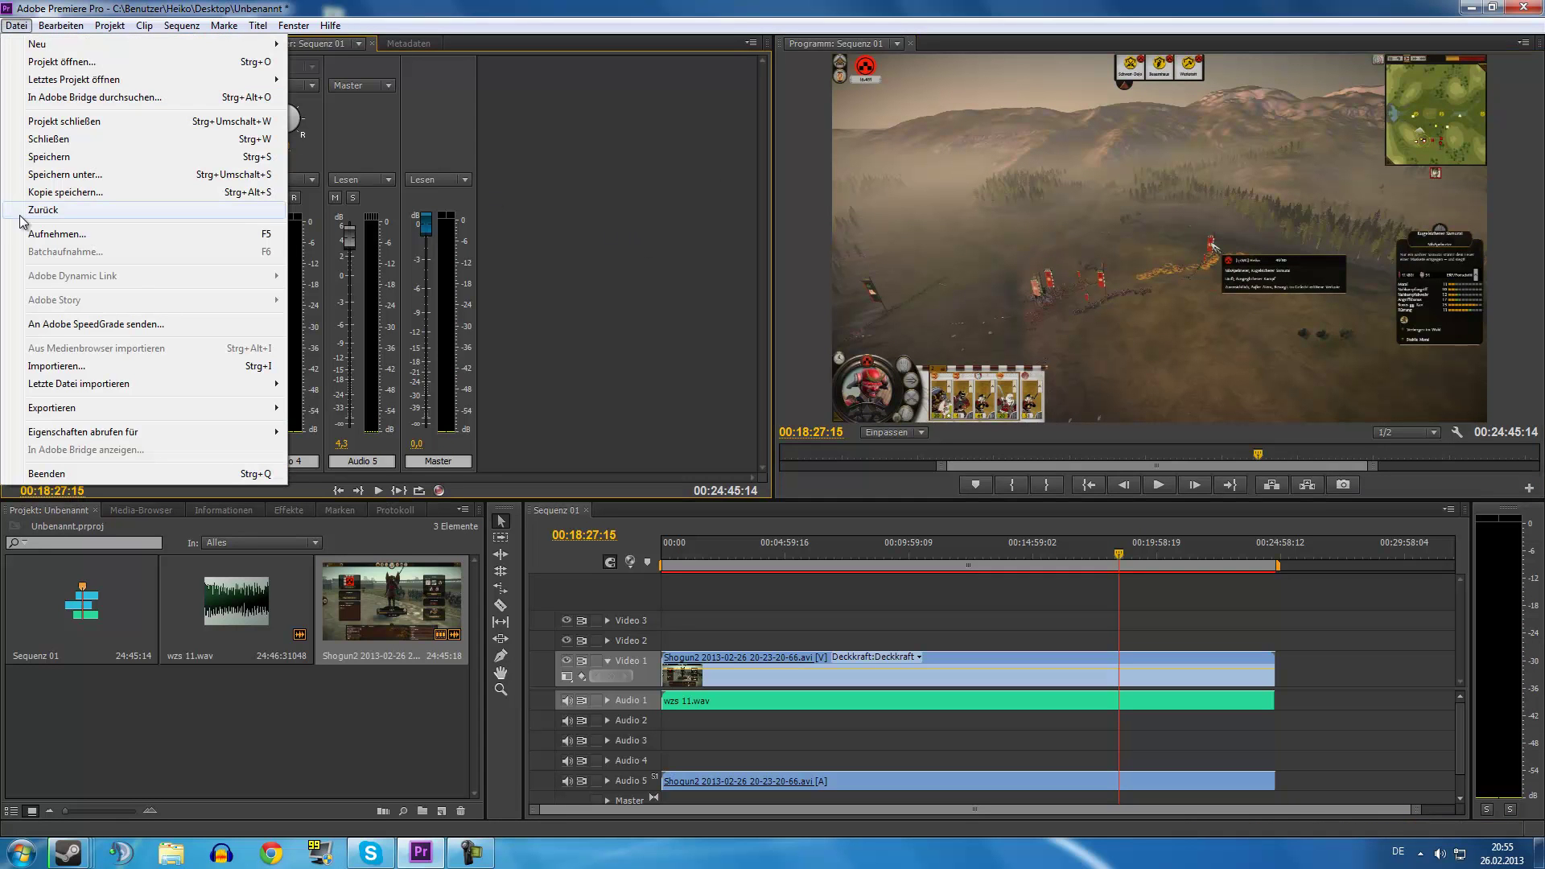
# Step: Save the project as 'wzs 11 fast fertig' and close Premiere
pyautogui.click(72, 174)
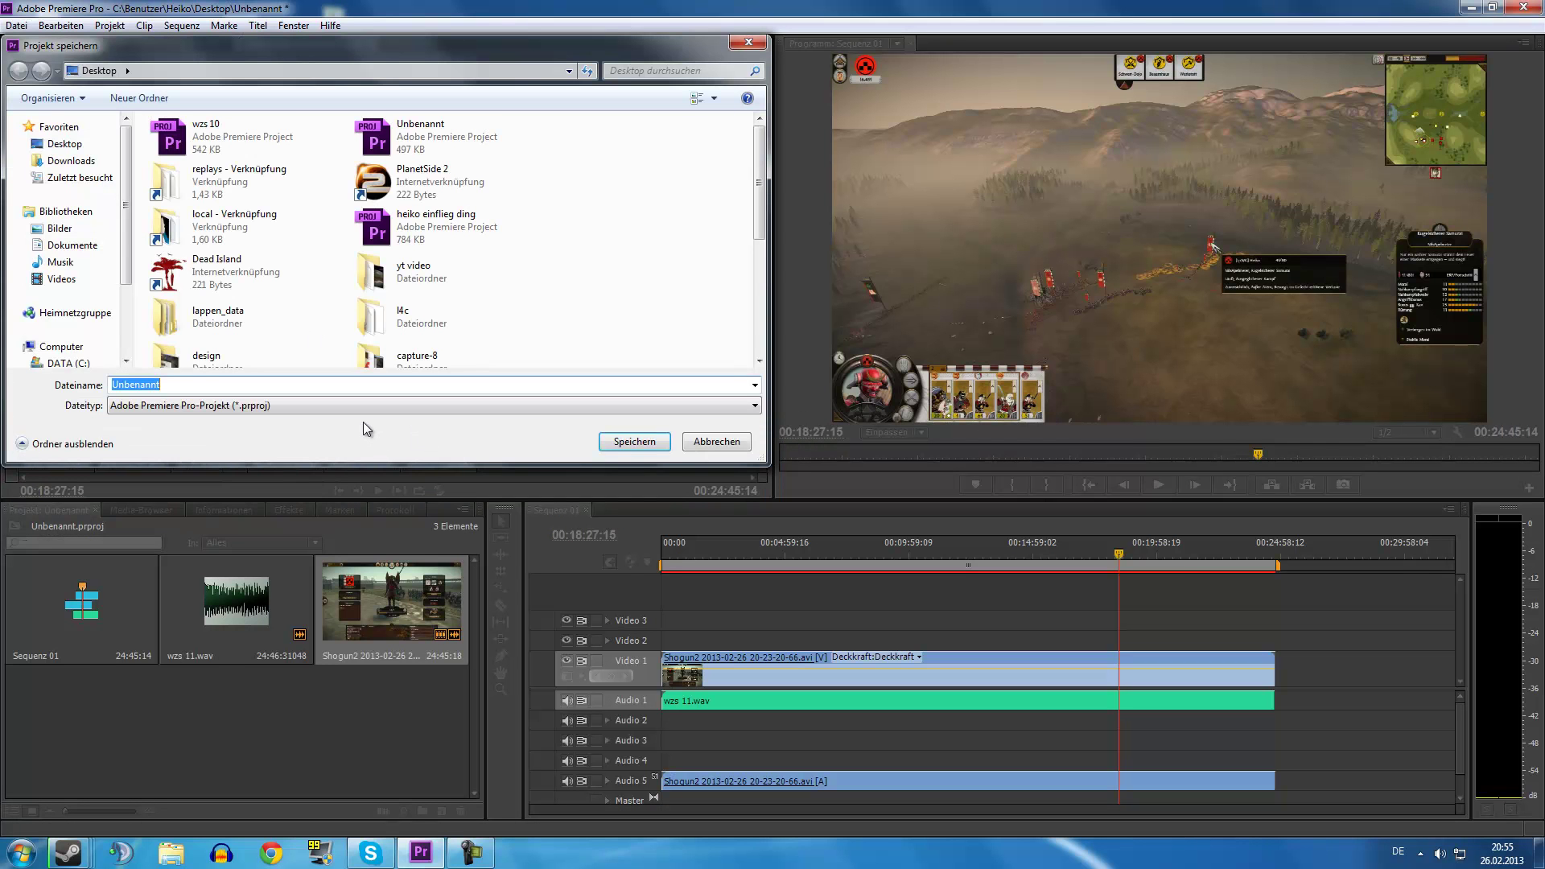
pyautogui.write('wzs 11 fast fertig')
pyautogui.press('Return')
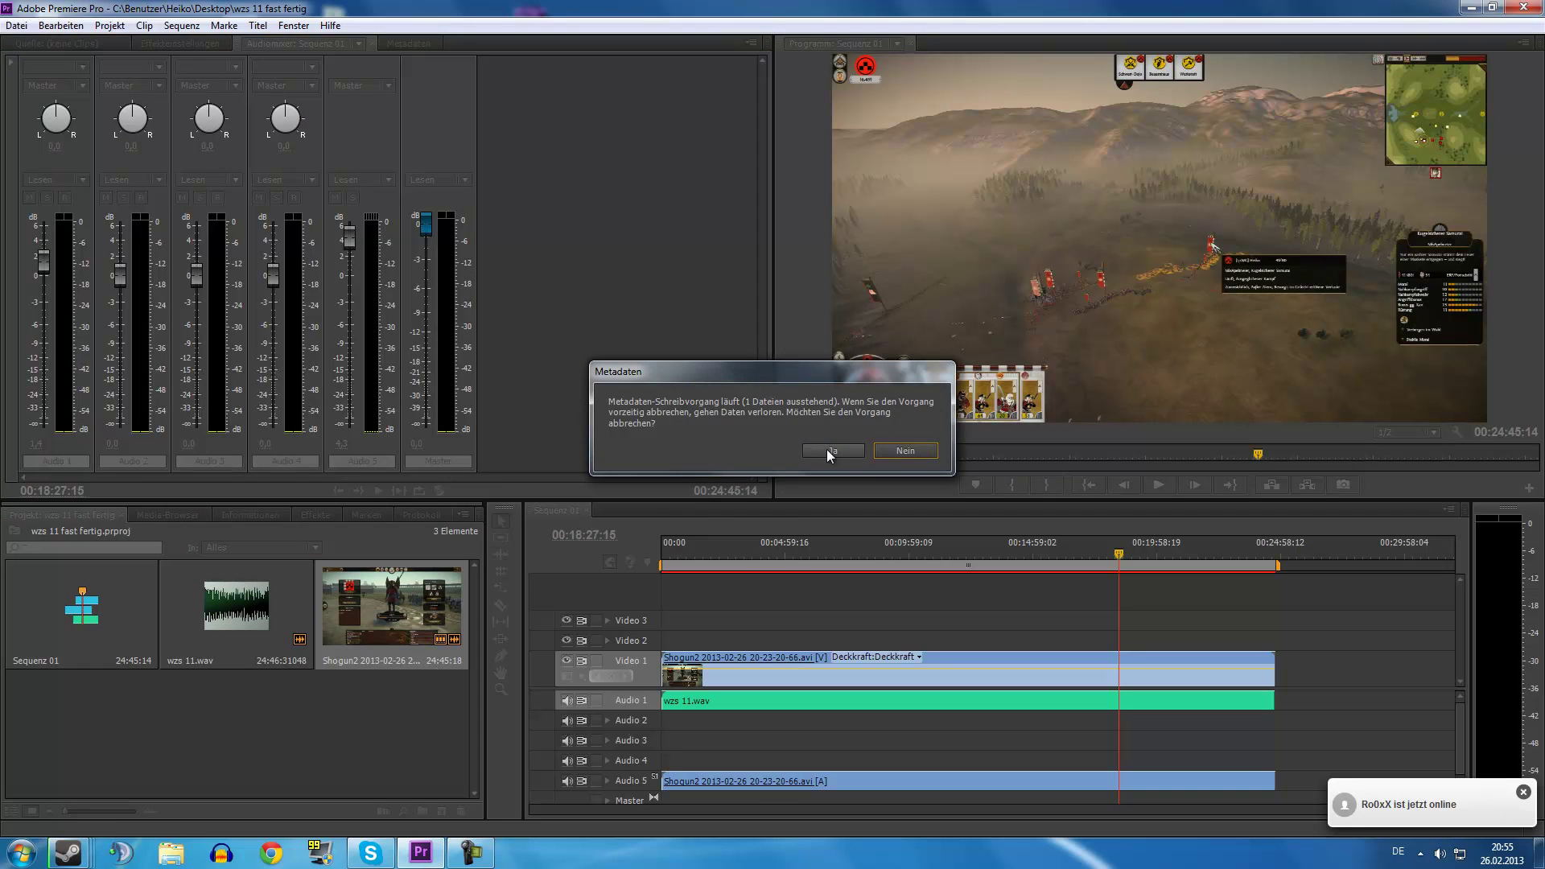
pyautogui.click(862, 450)
pyautogui.press('super')
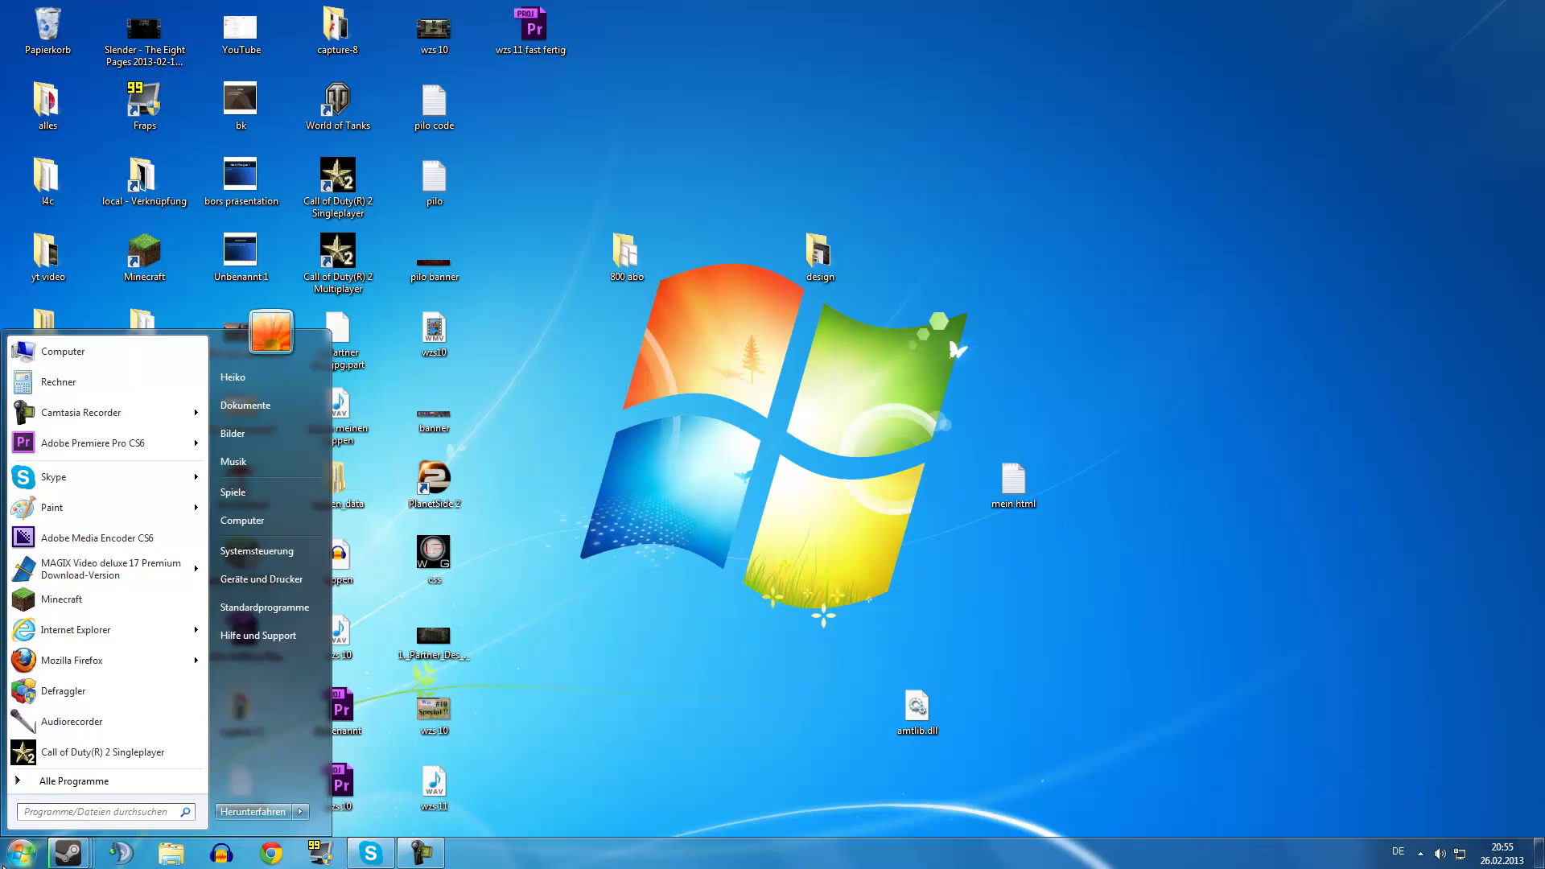
# Step: Search 'en' in the Start menu and launch Adobe Media Encoder CS6
pyautogui.write('en')
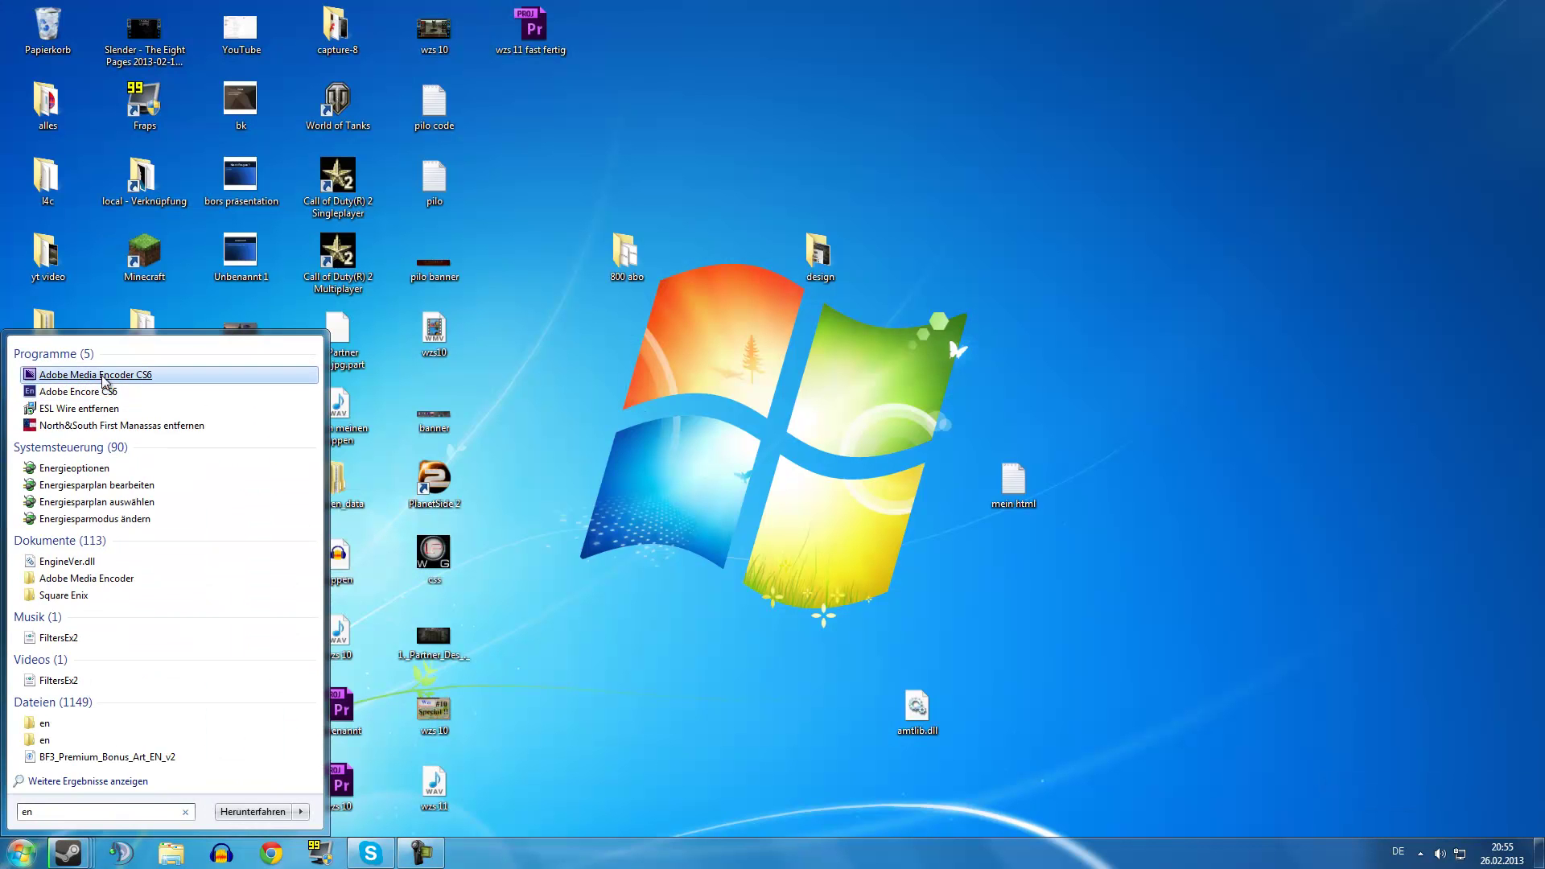
pyautogui.click(103, 376)
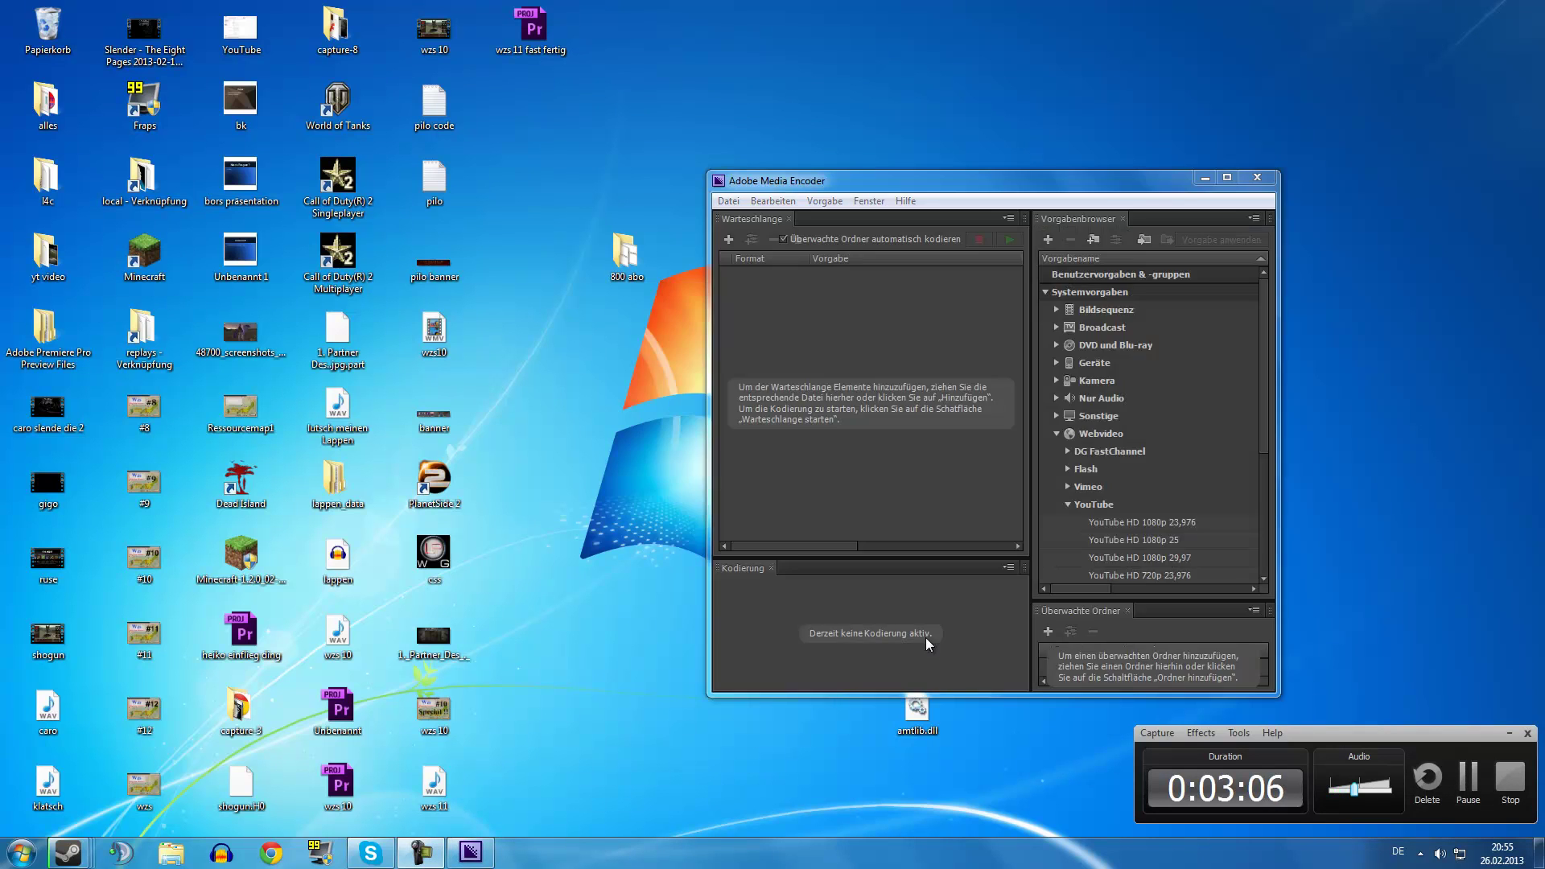
# Step: Import Sequenz 01 from the wzs 11 fast fertig project into the Warteschlange
pyautogui.moveTo(533, 28); pyautogui.dragTo(804, 290)
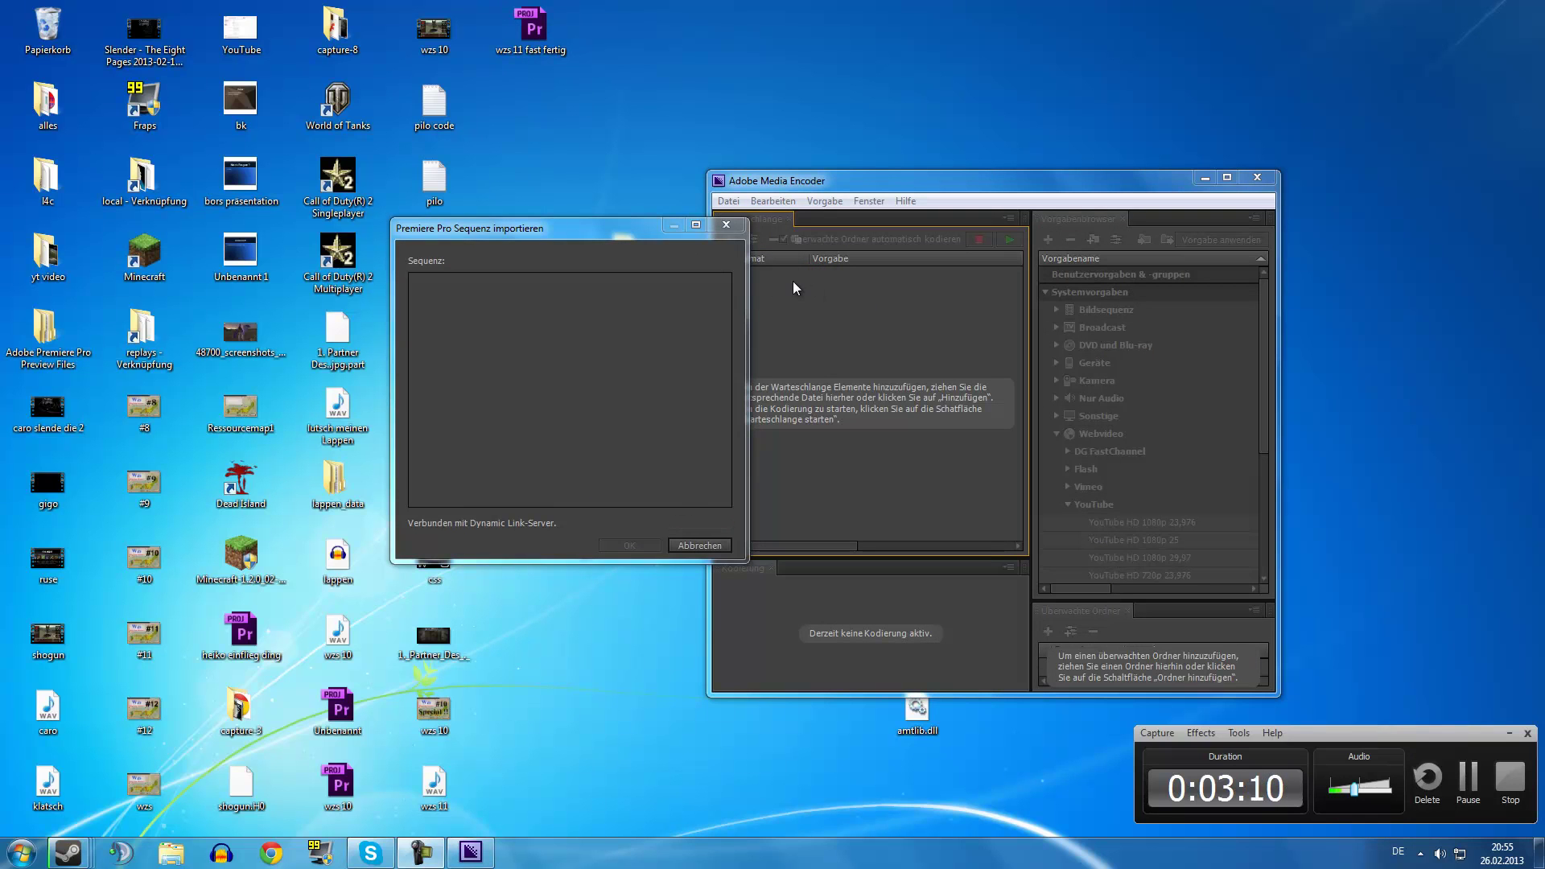
pyautogui.click(474, 281)
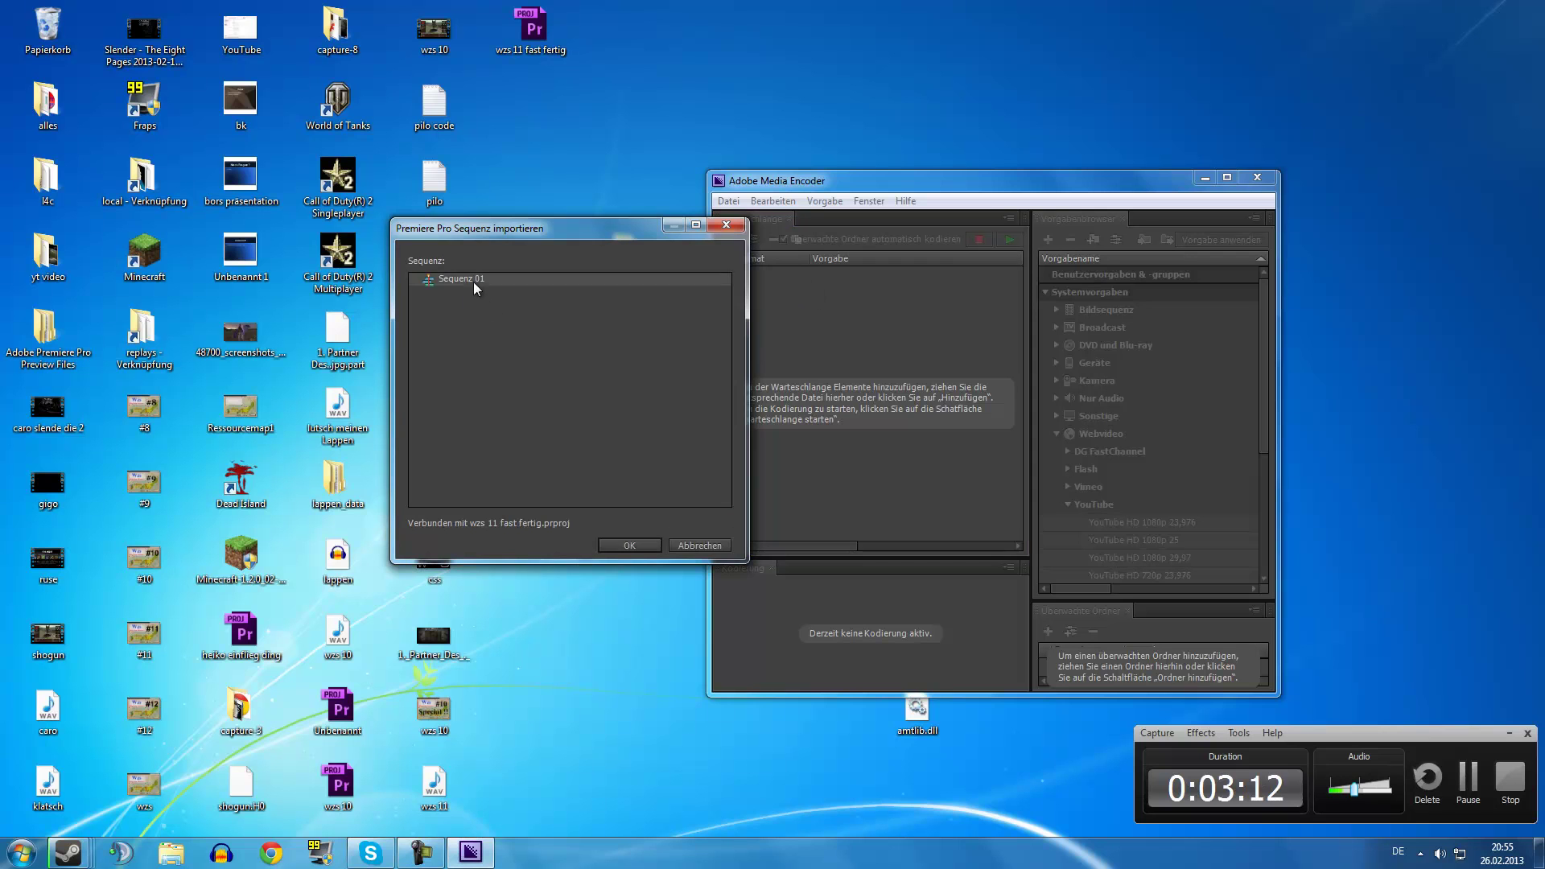
pyautogui.click(628, 545)
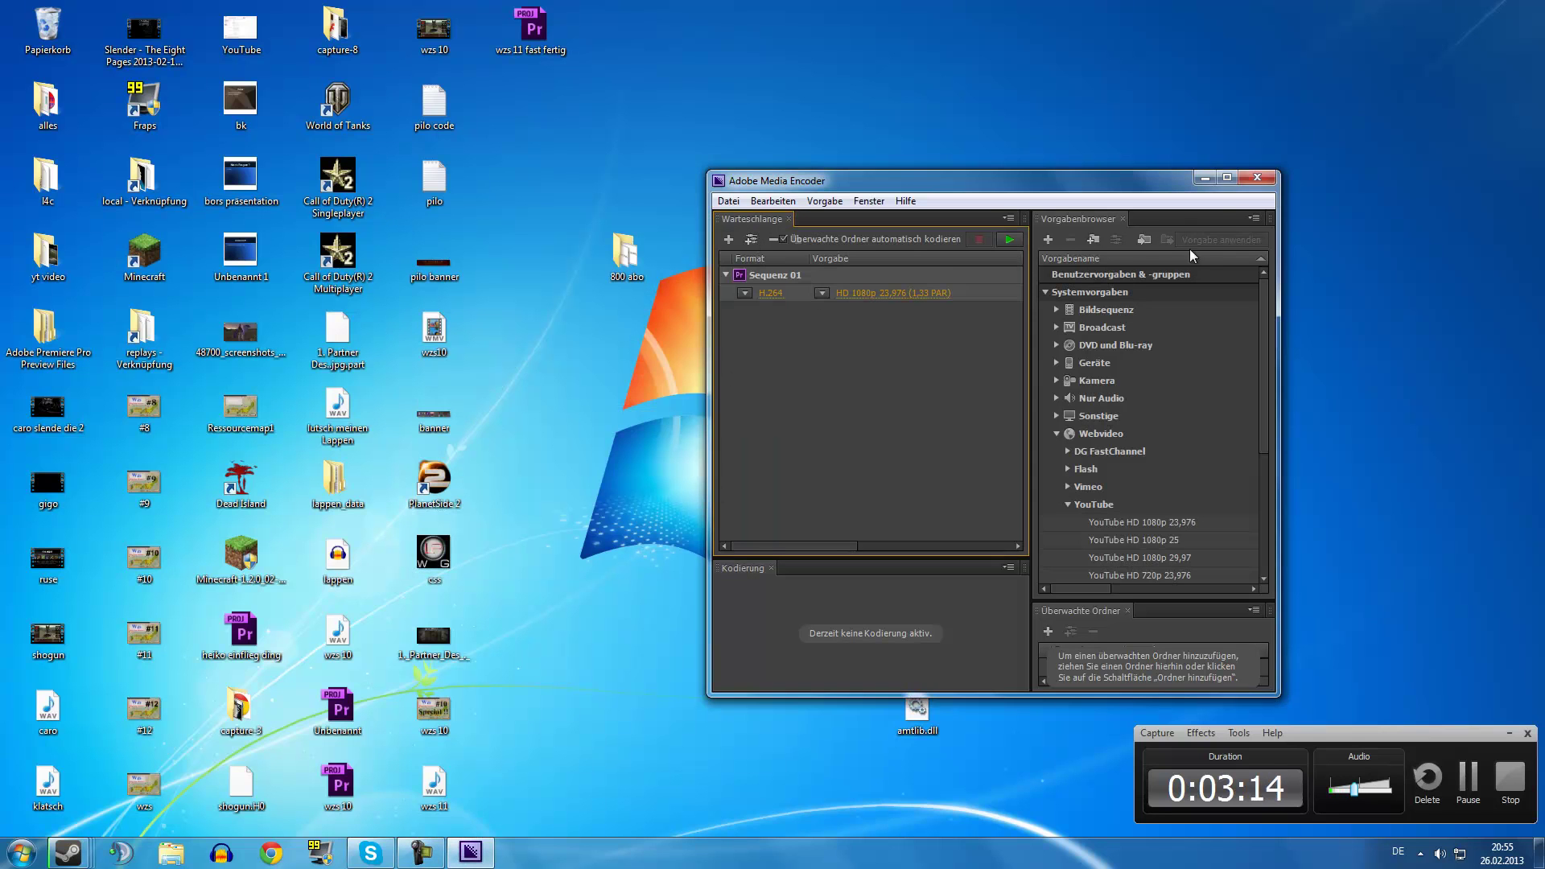
# Step: Add a YouTube HD 1080p 29,97 output for Sequenz 01 from Webvideo > YouTube presets
pyautogui.click(1227, 177)
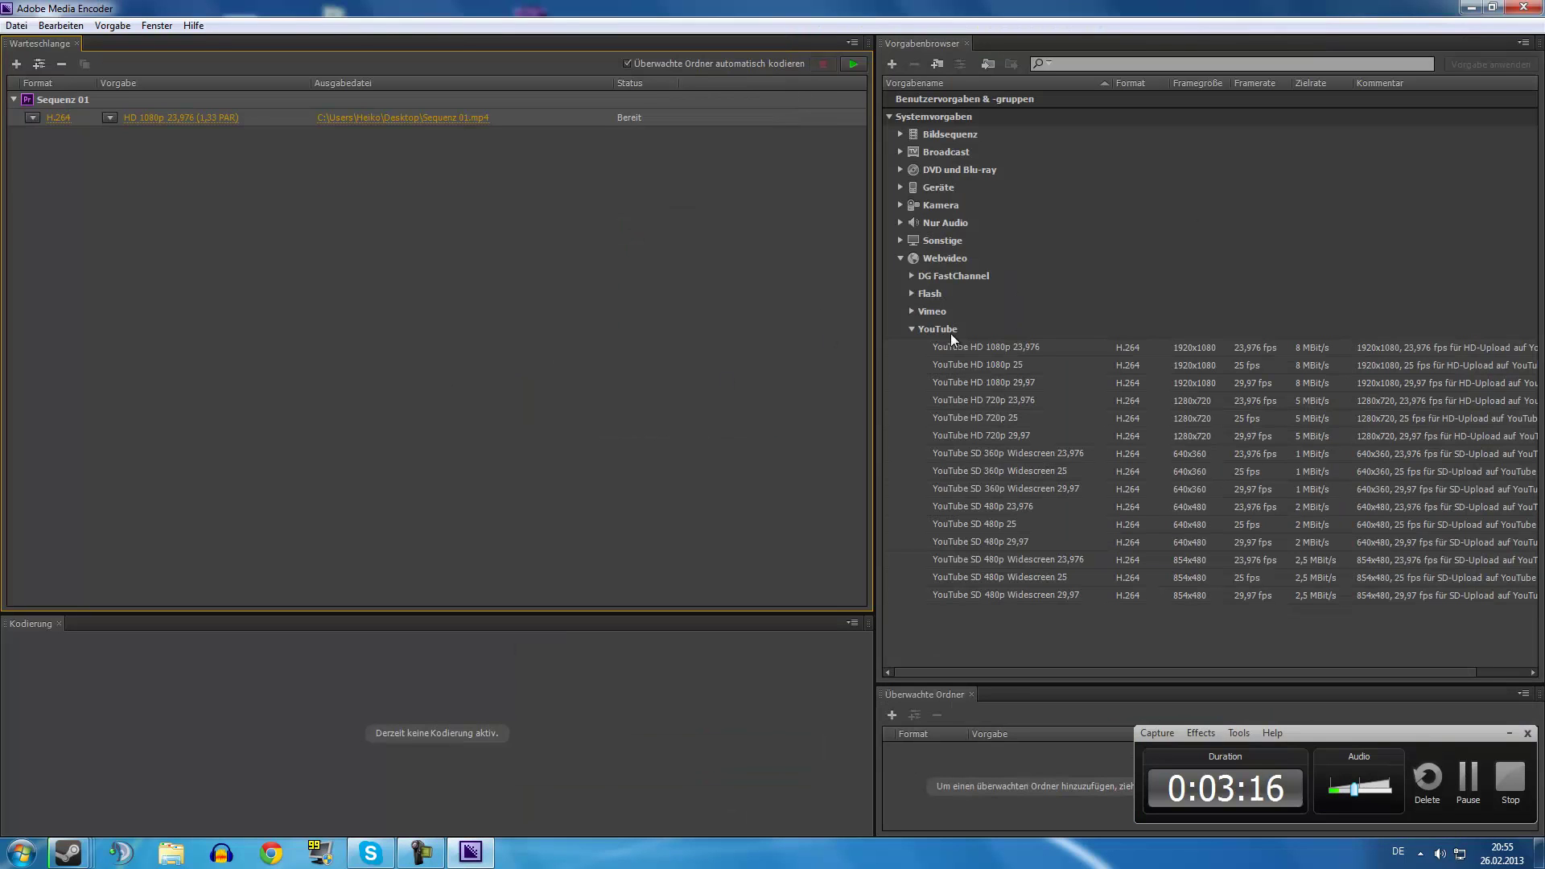
pyautogui.click(900, 259)
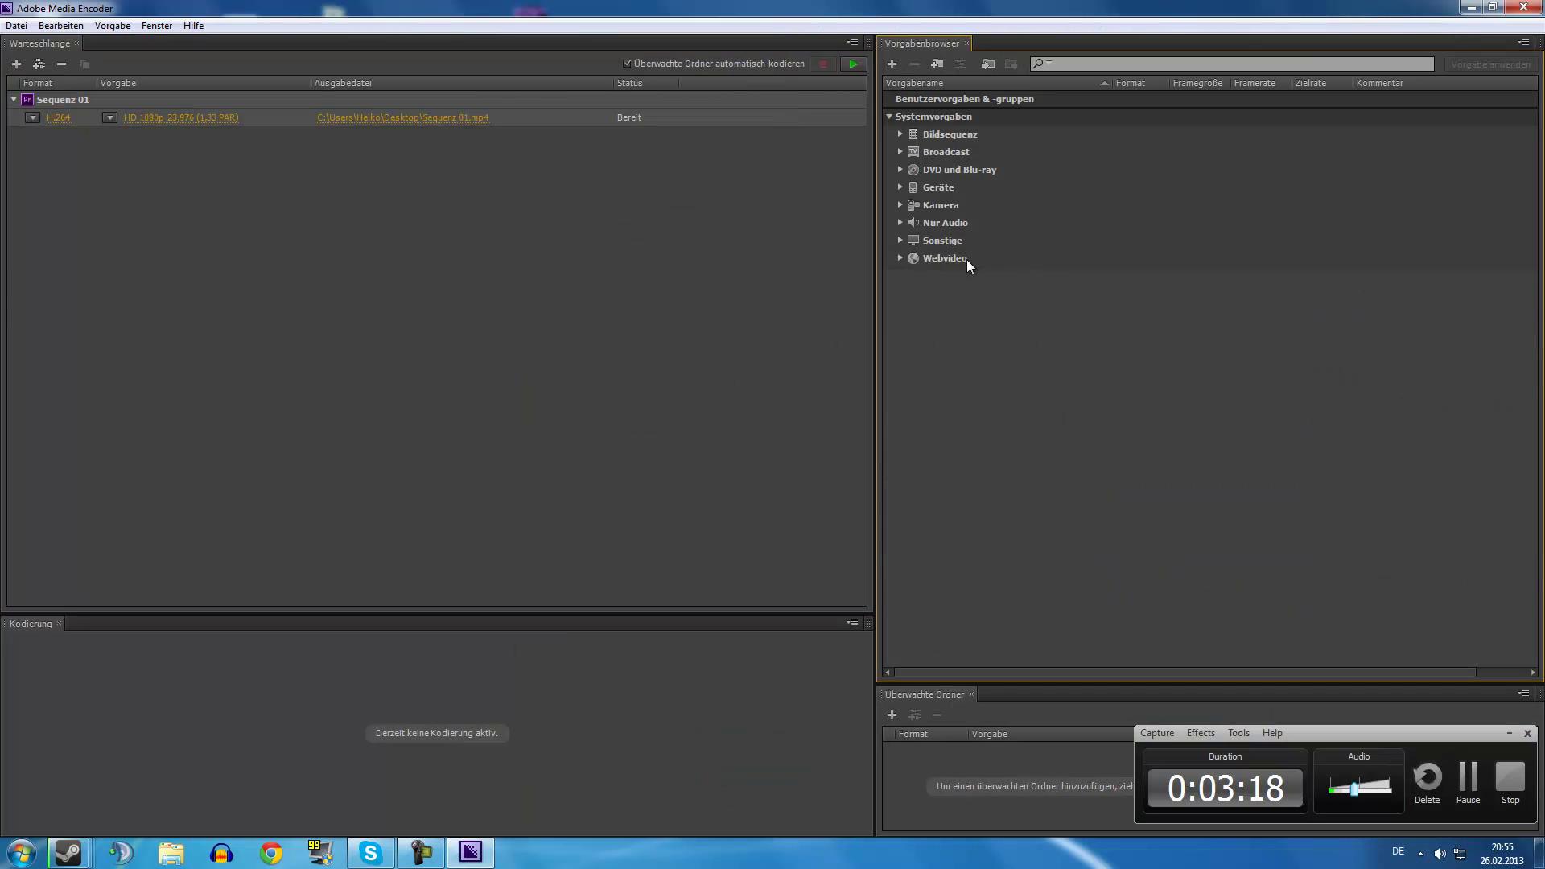
pyautogui.click(900, 258)
pyautogui.click(909, 328)
pyautogui.click(909, 329)
pyautogui.click(910, 329)
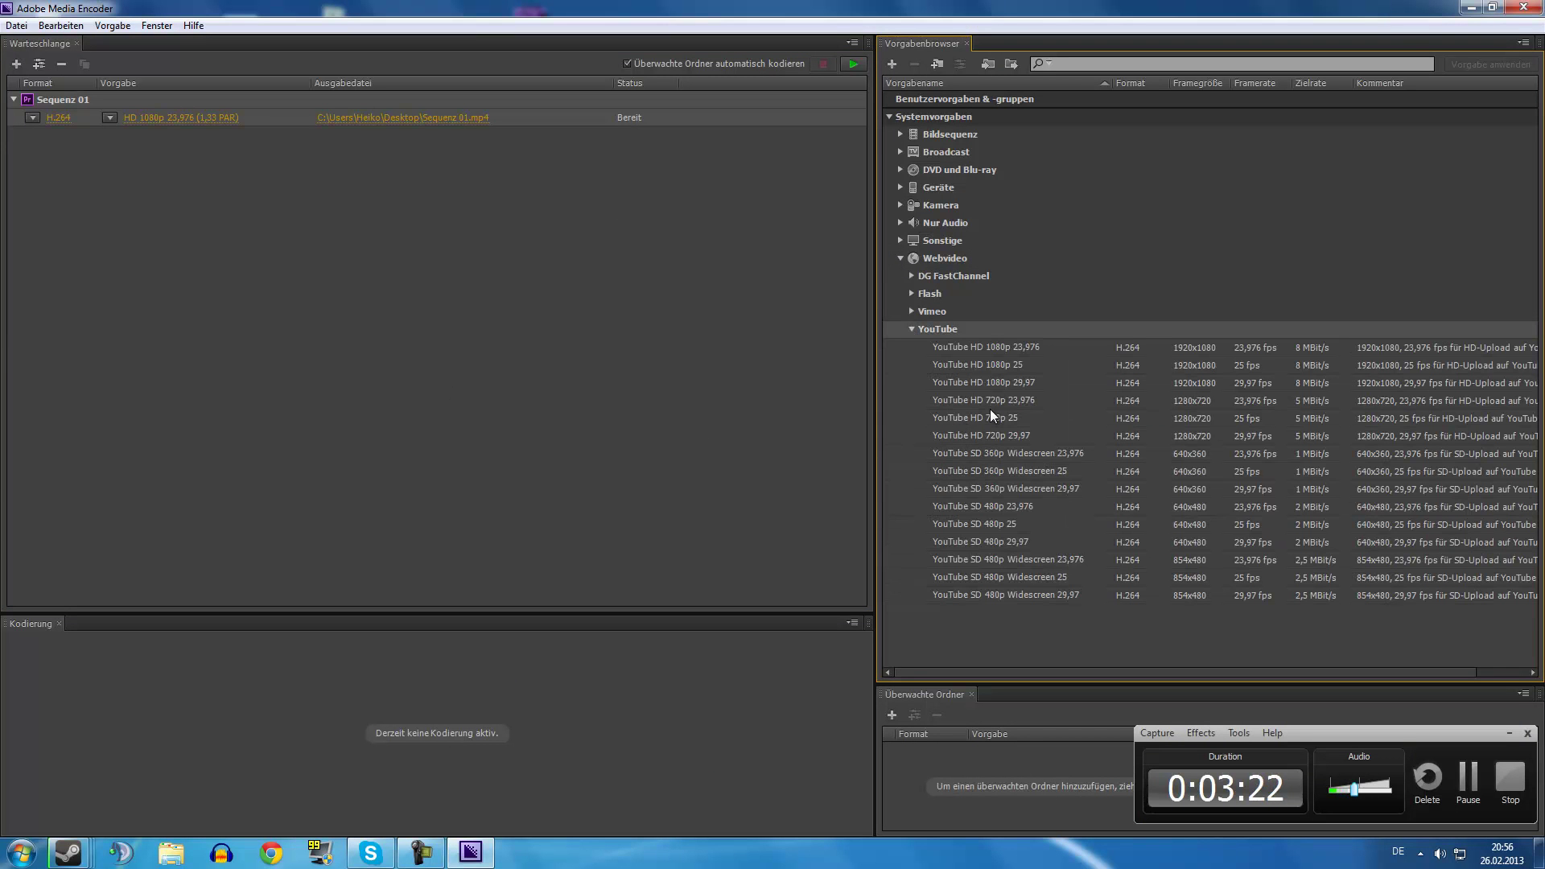
pyautogui.click(988, 433)
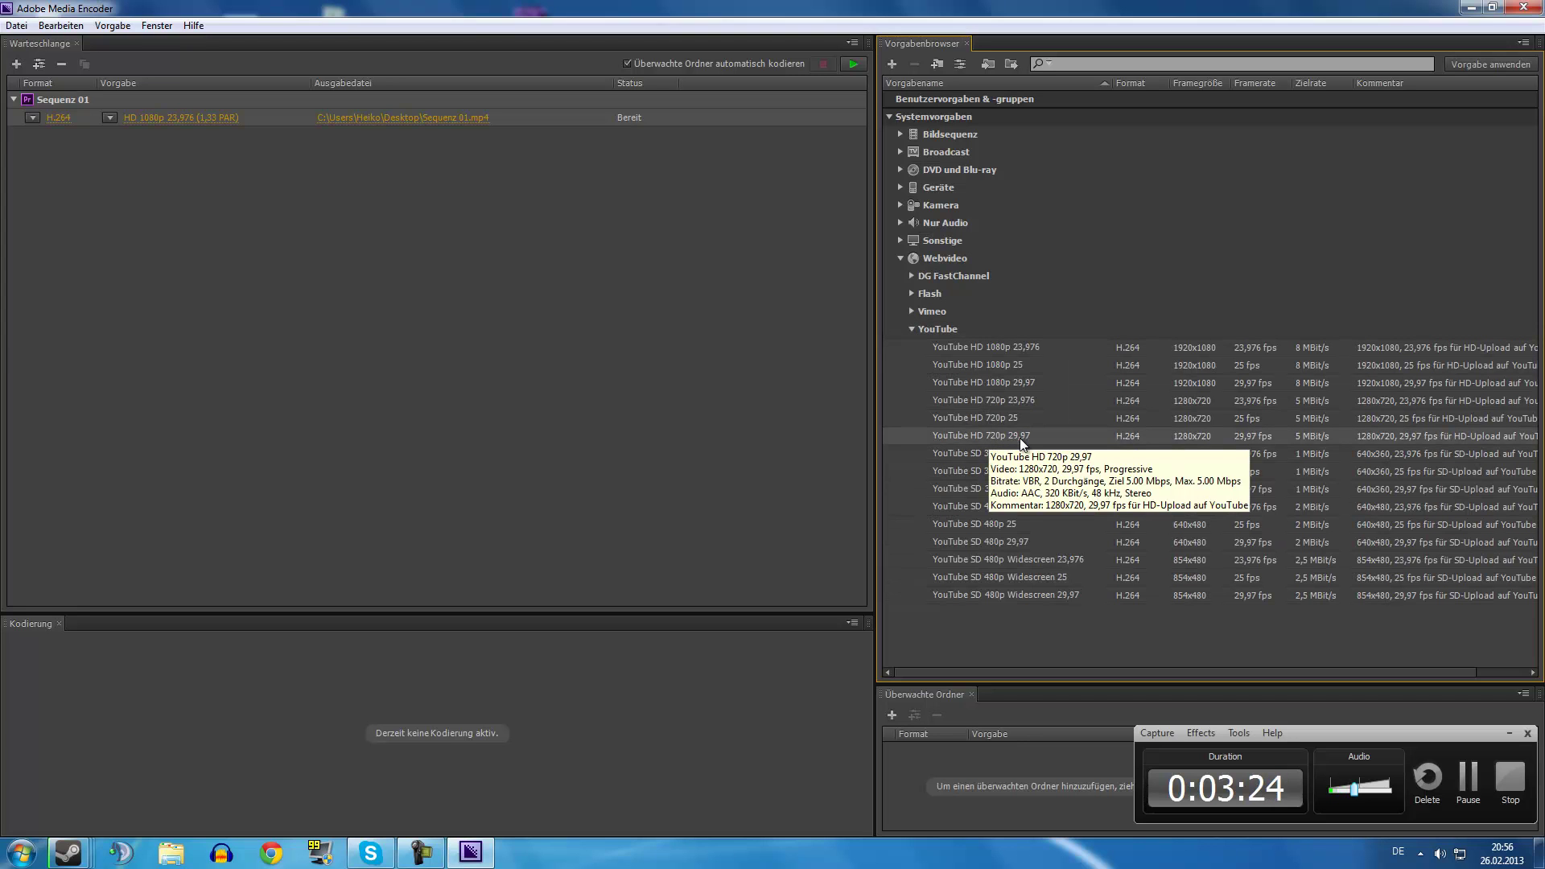
pyautogui.click(1017, 389)
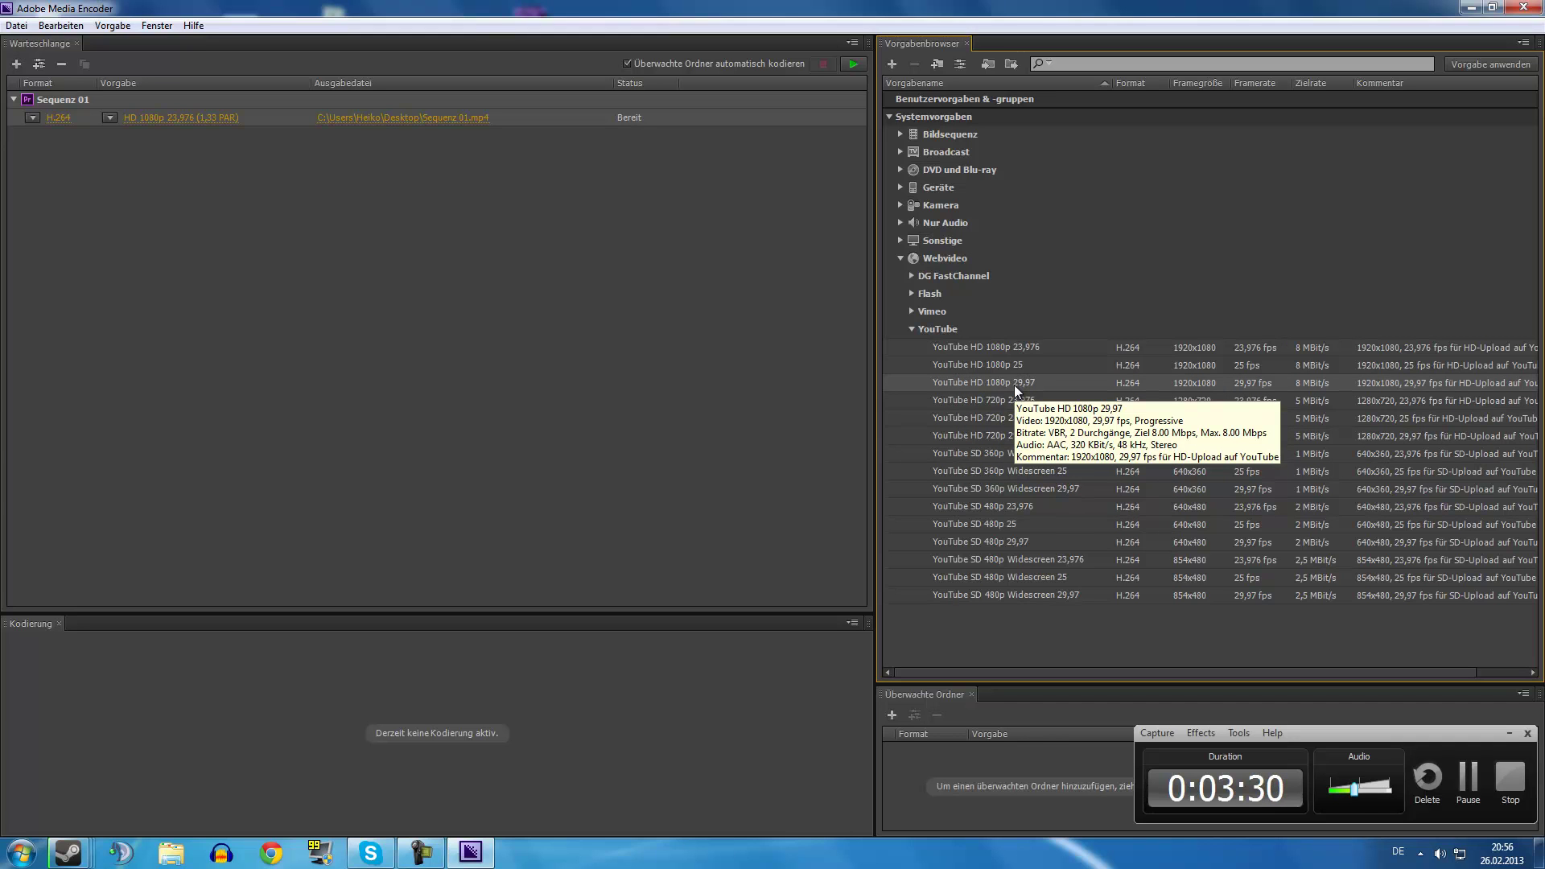
pyautogui.doubleClick(1014, 385)
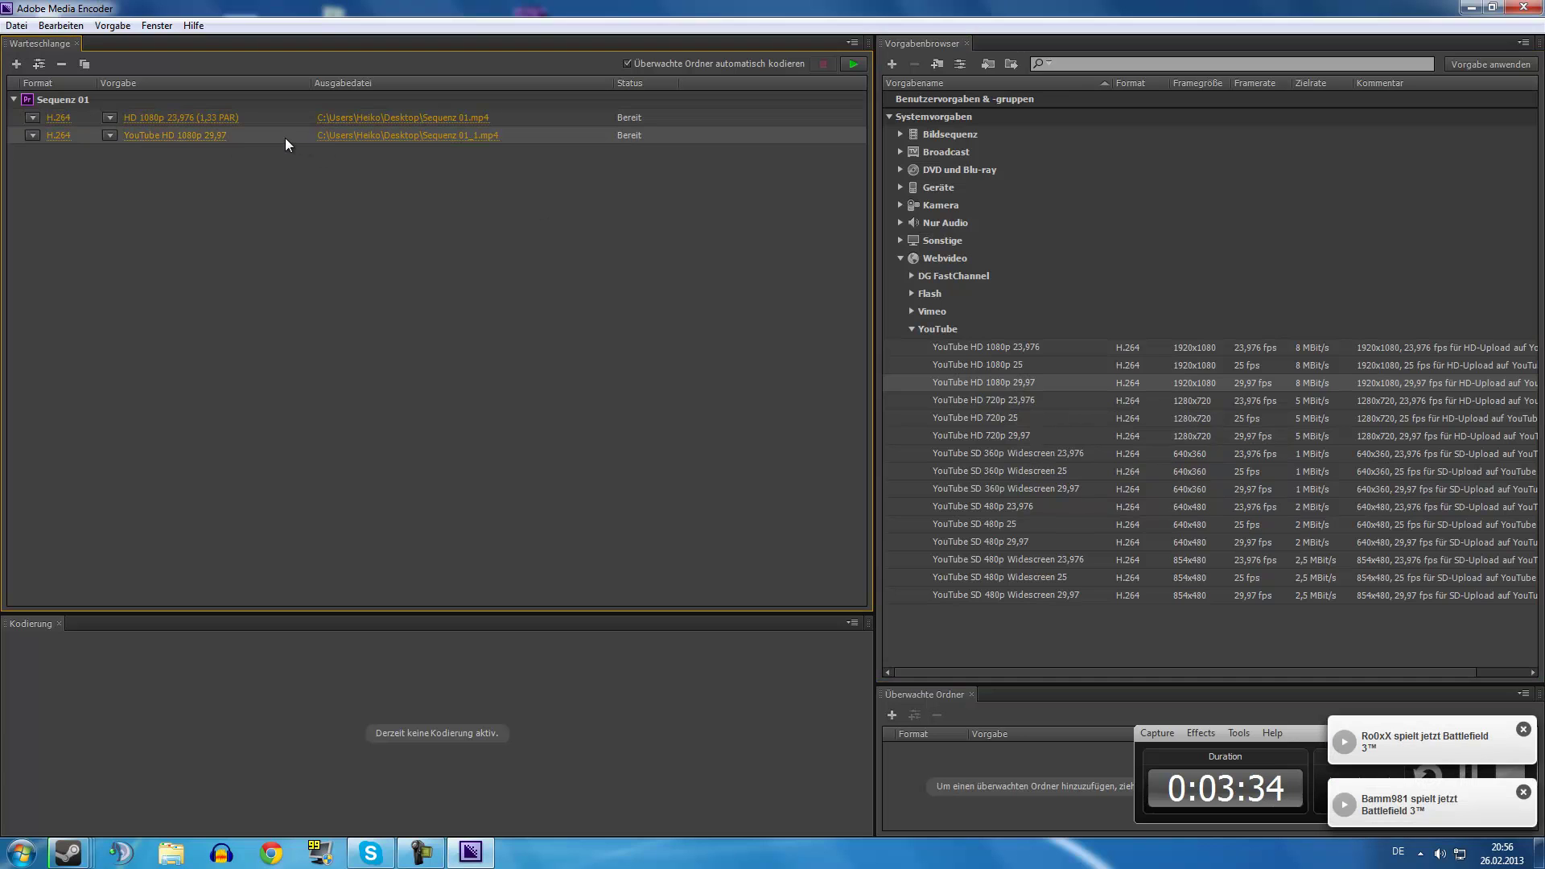
# Step: Delete both Sequenz 01 outputs to empty the queue
pyautogui.press('Delete')
pyautogui.click(838, 460)
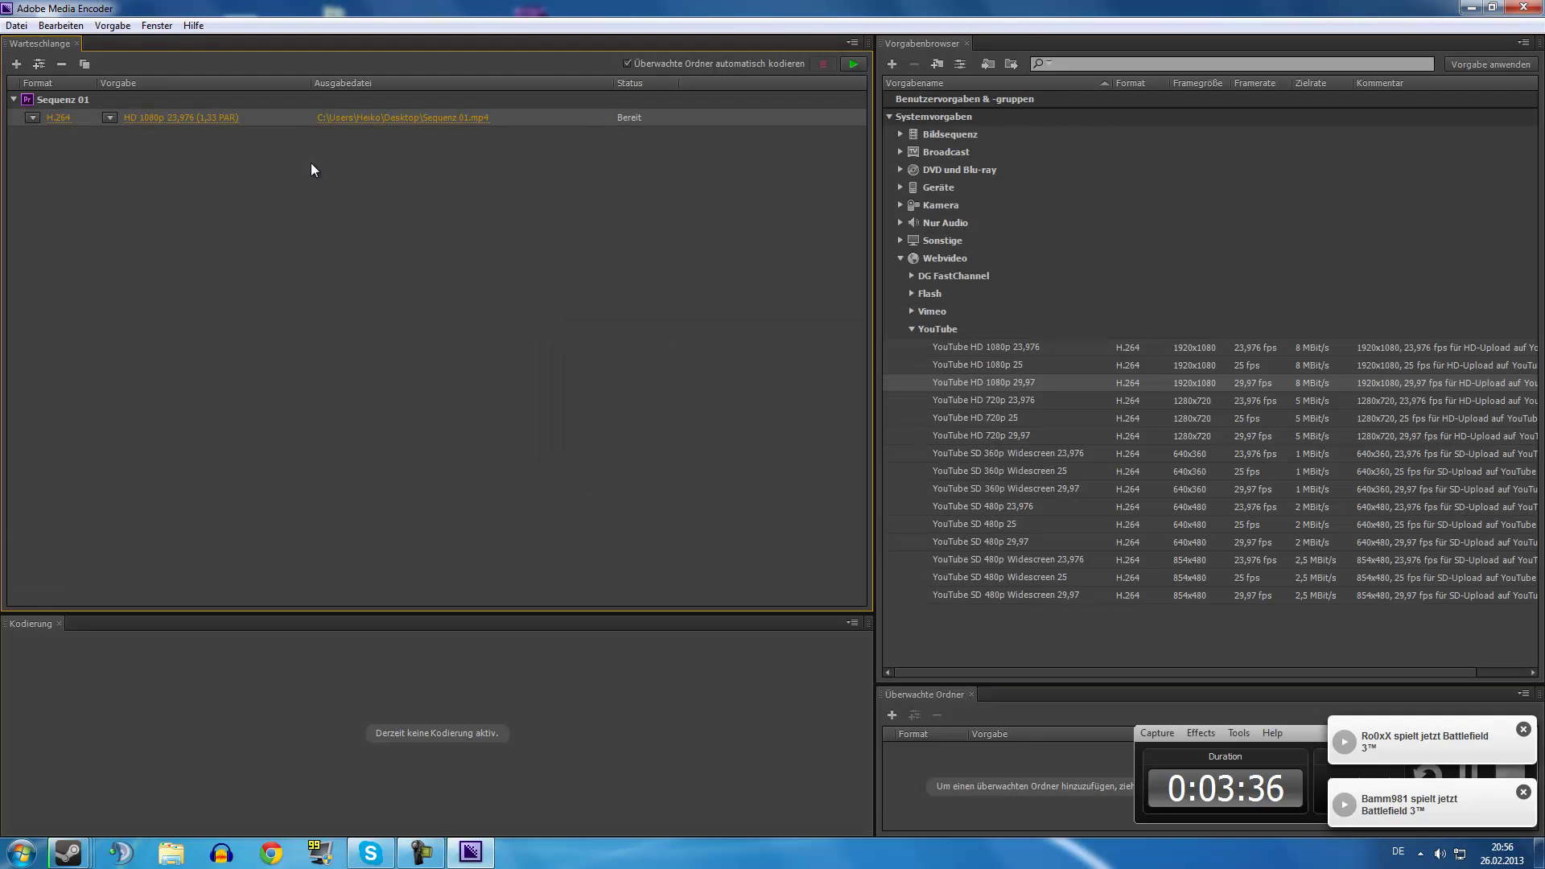
pyautogui.click(296, 117)
pyautogui.press('Delete')
pyautogui.click(837, 461)
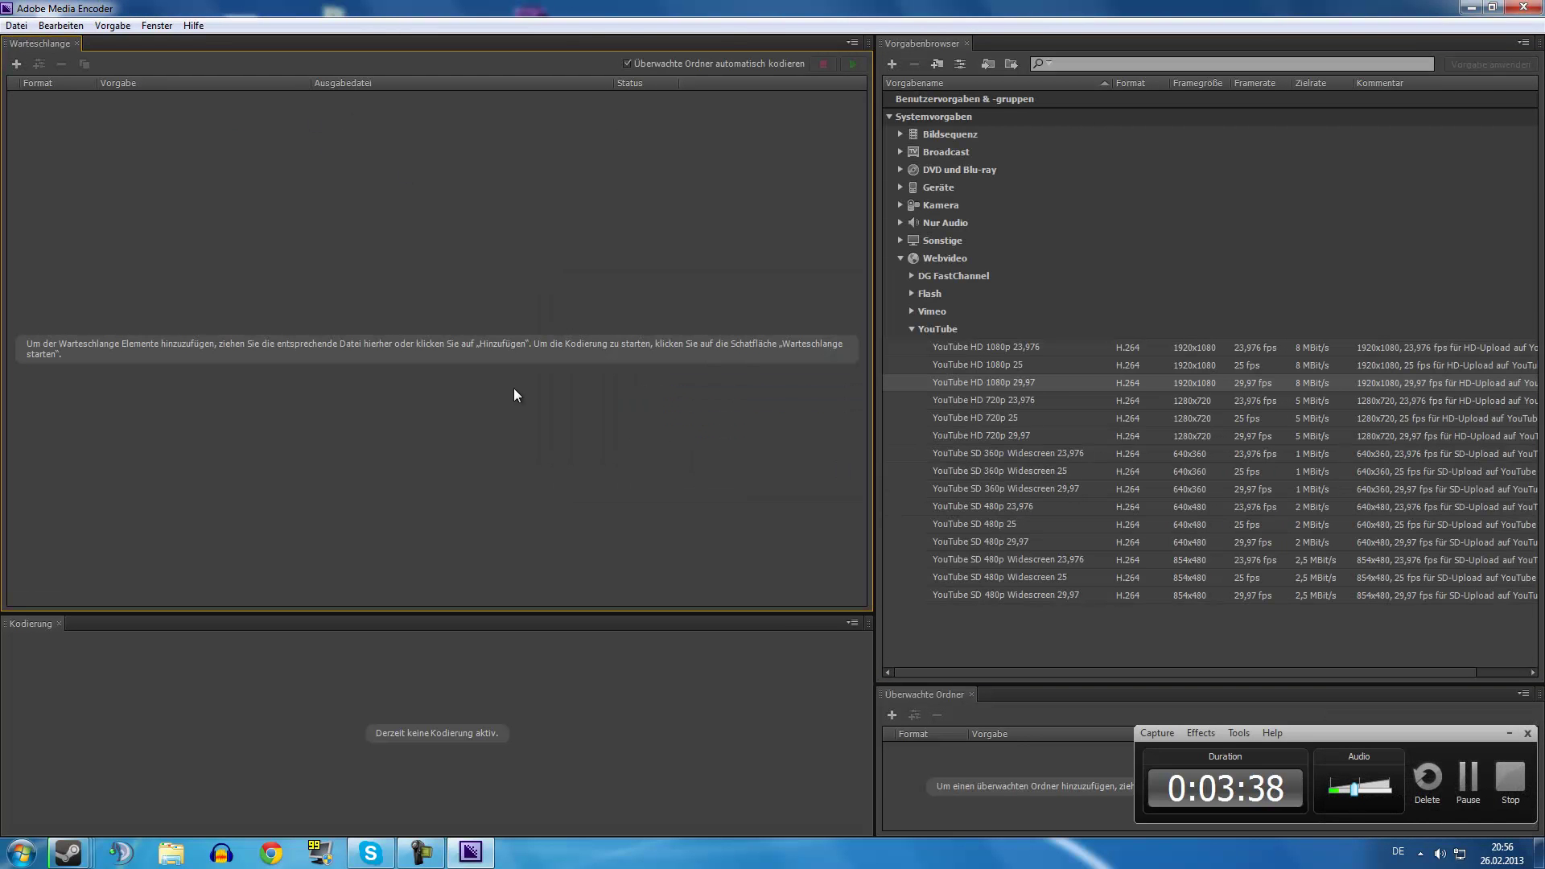
# Step: Re-import Sequenz 01 from wzs 11 fast fertig and apply the YouTube HD 1080p 29,97 preset
pyautogui.moveTo(515, 8); pyautogui.dragTo(810, 127)
pyautogui.moveTo(531, 29); pyautogui.dragTo(691, 276)
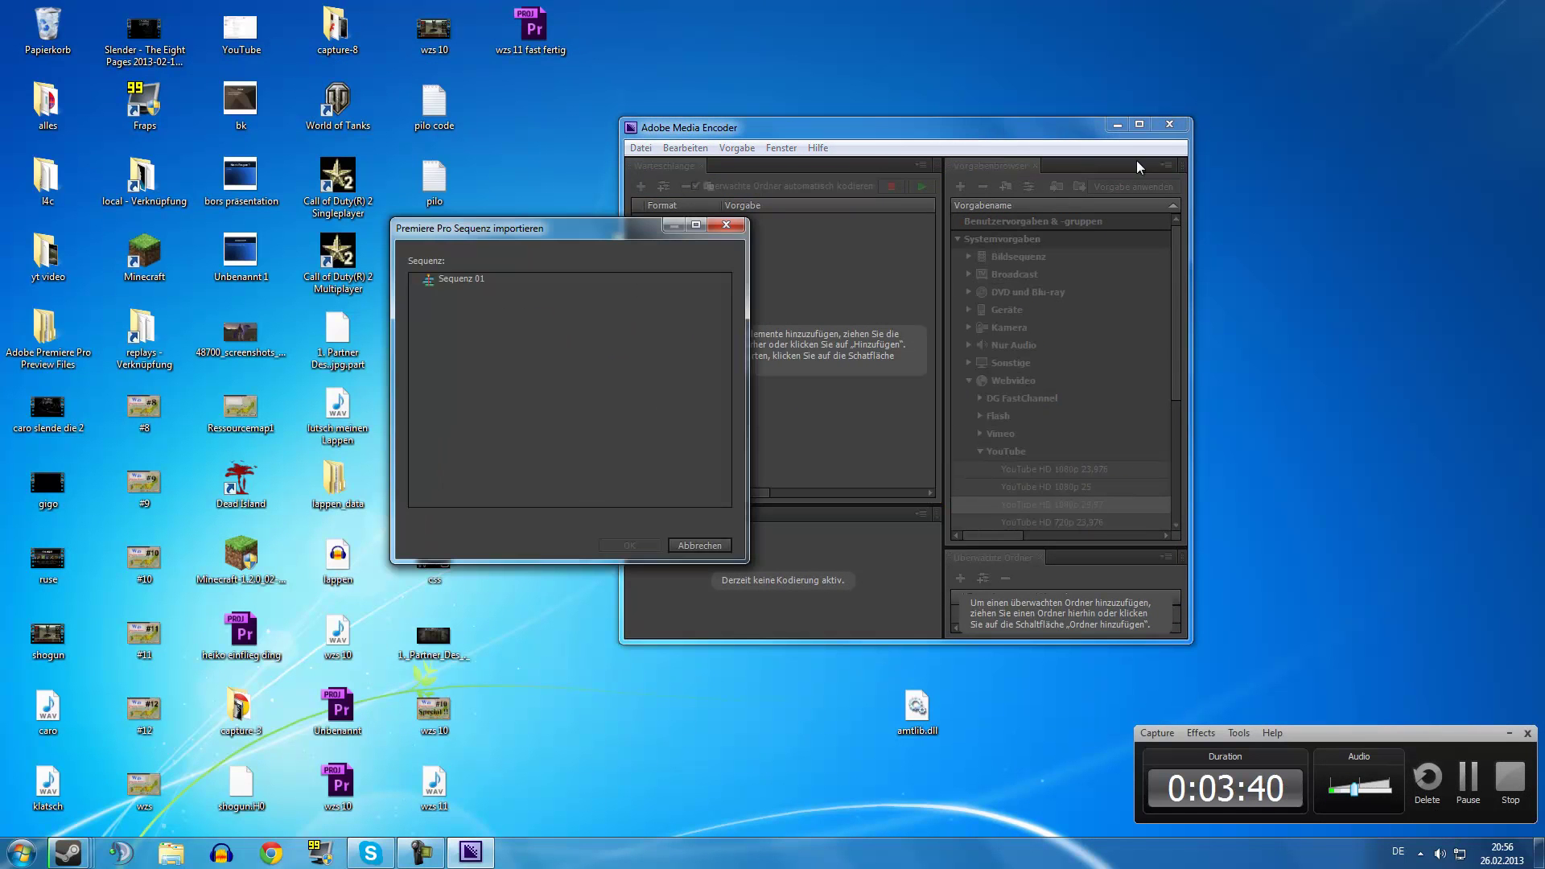
pyautogui.click(463, 279)
pyautogui.click(630, 546)
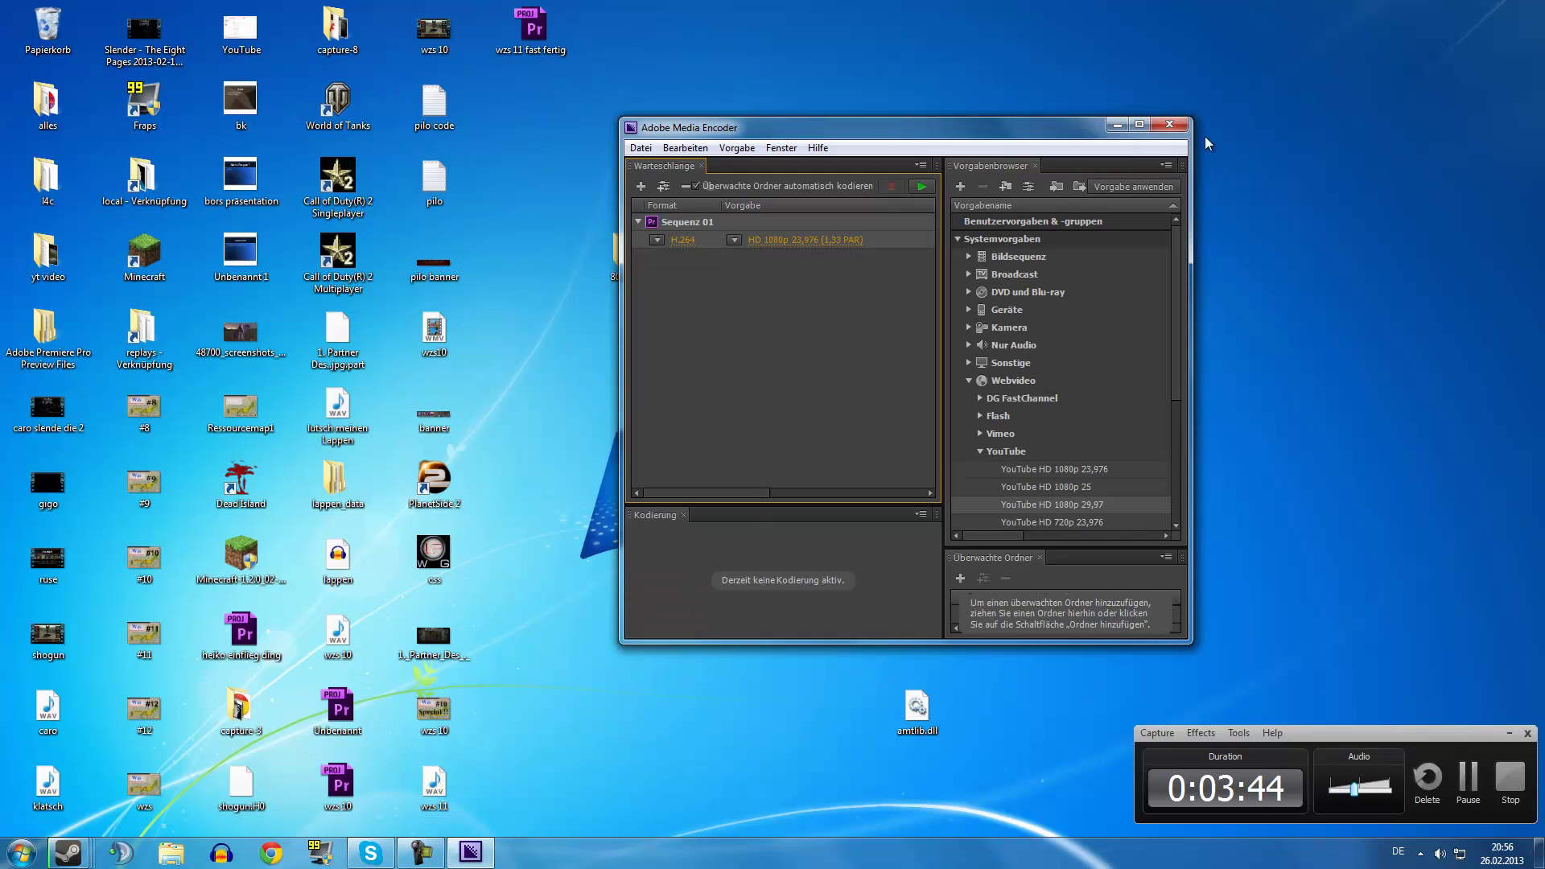
pyautogui.click(1141, 126)
pyautogui.moveTo(991, 383); pyautogui.dragTo(364, 119)
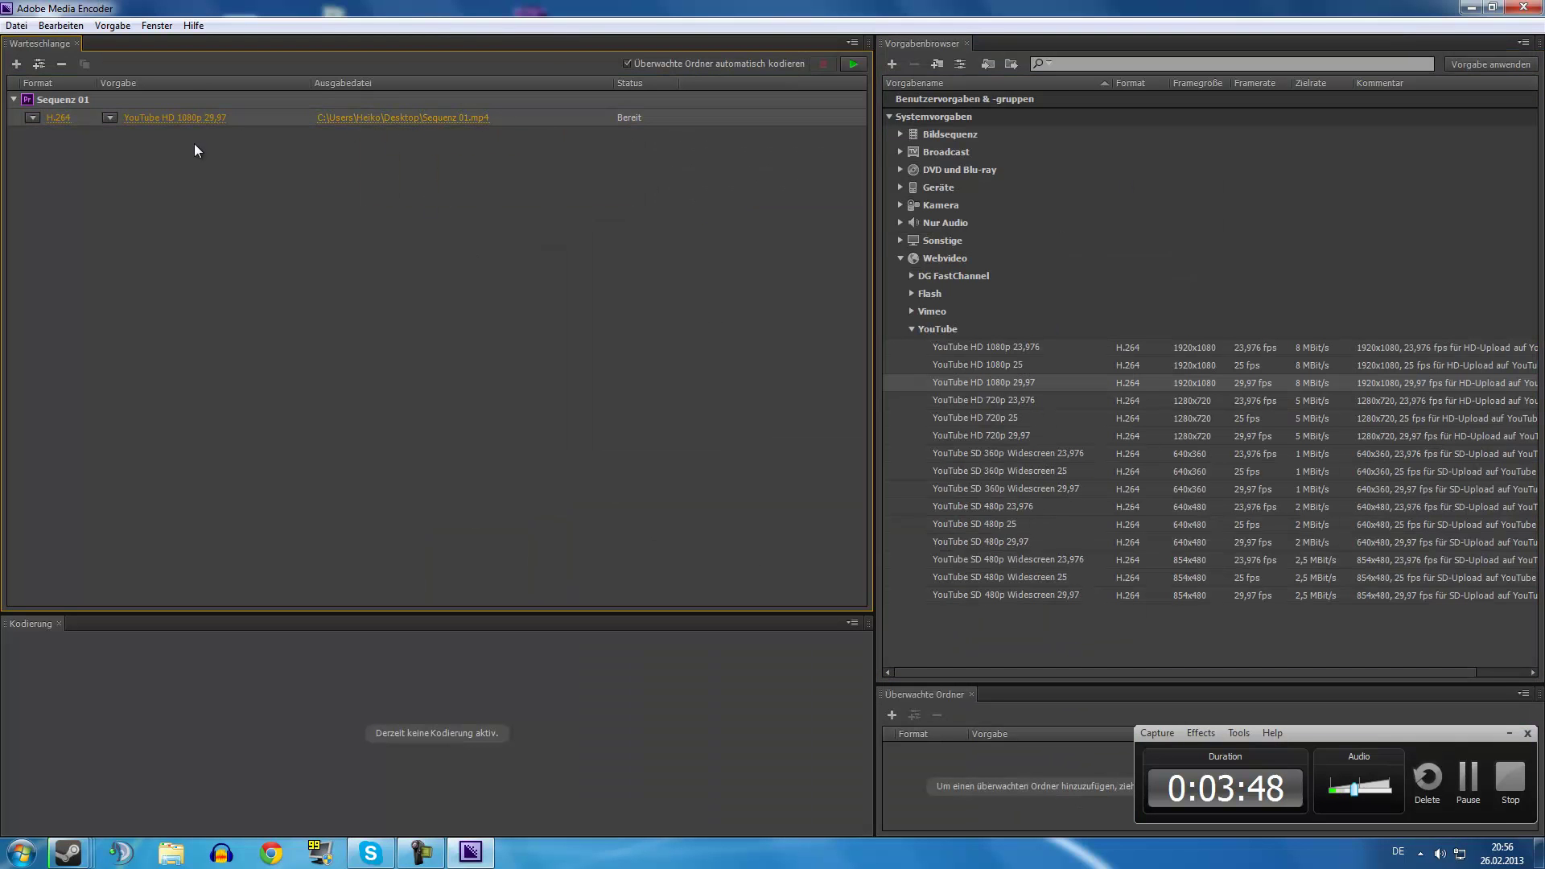
# Step: Rename the job's output file to 'wzs 11 fertig' on the desktop
pyautogui.click(361, 121)
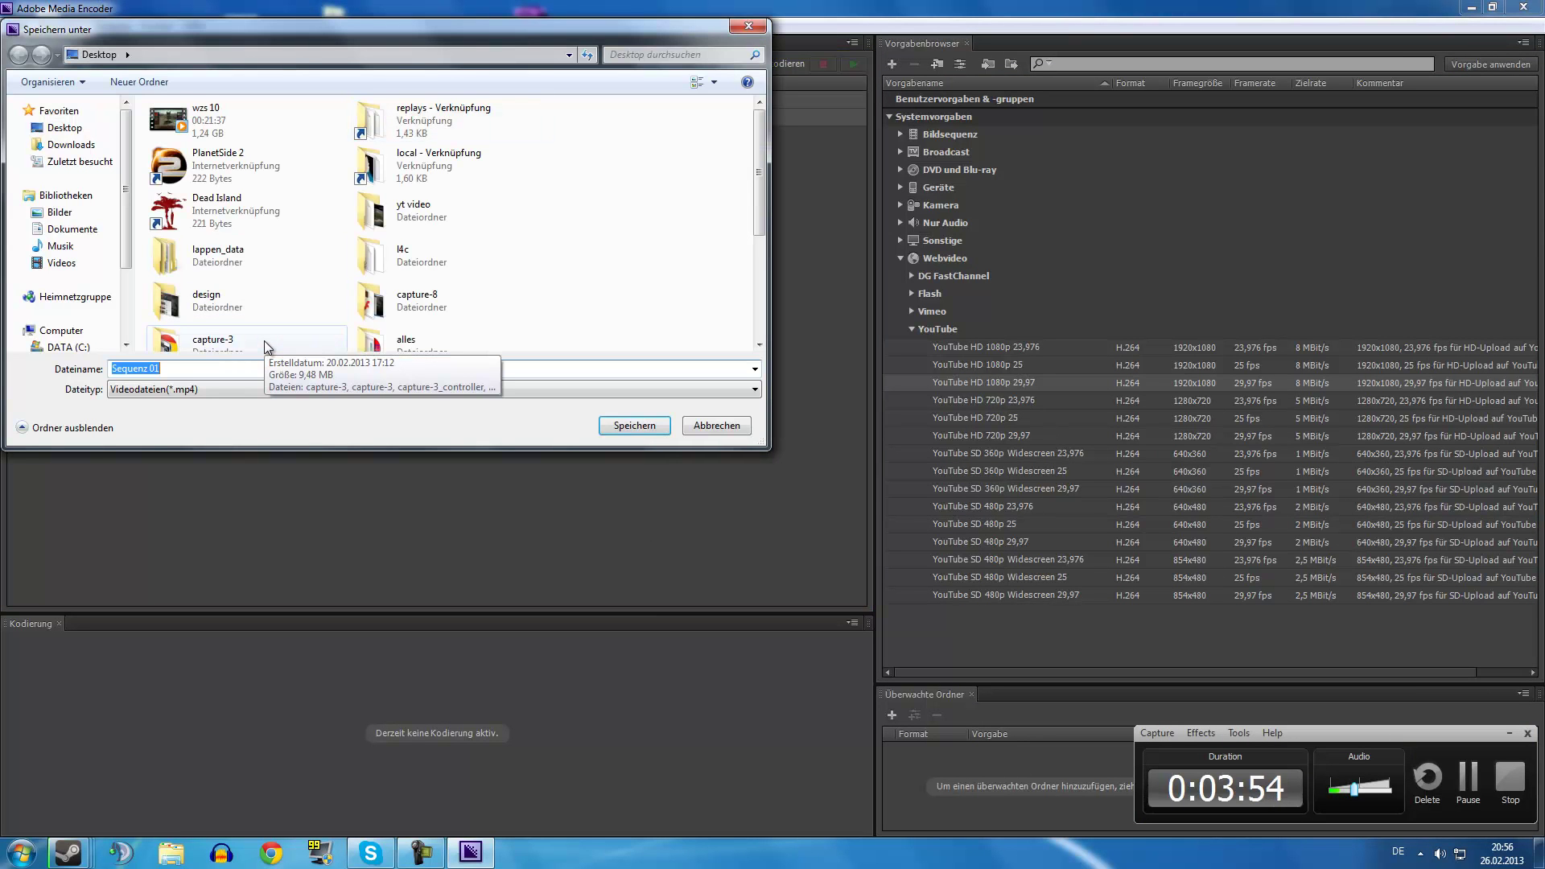
pyautogui.write('wt')
pyautogui.press('BackSpace')
pyautogui.write('zs 11 fertig')
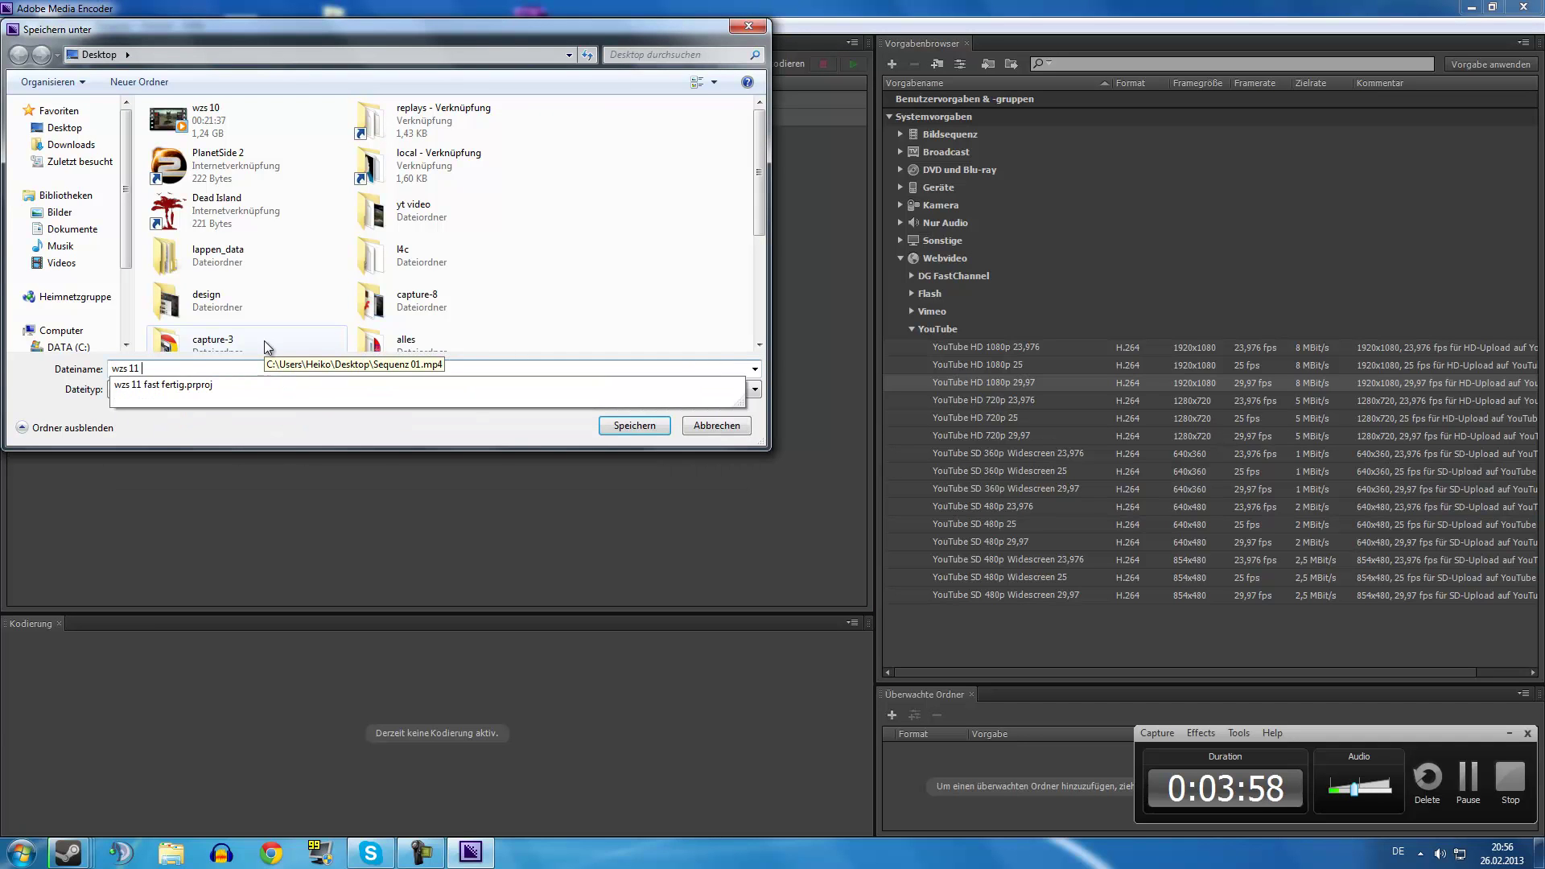
pyautogui.press('Return')
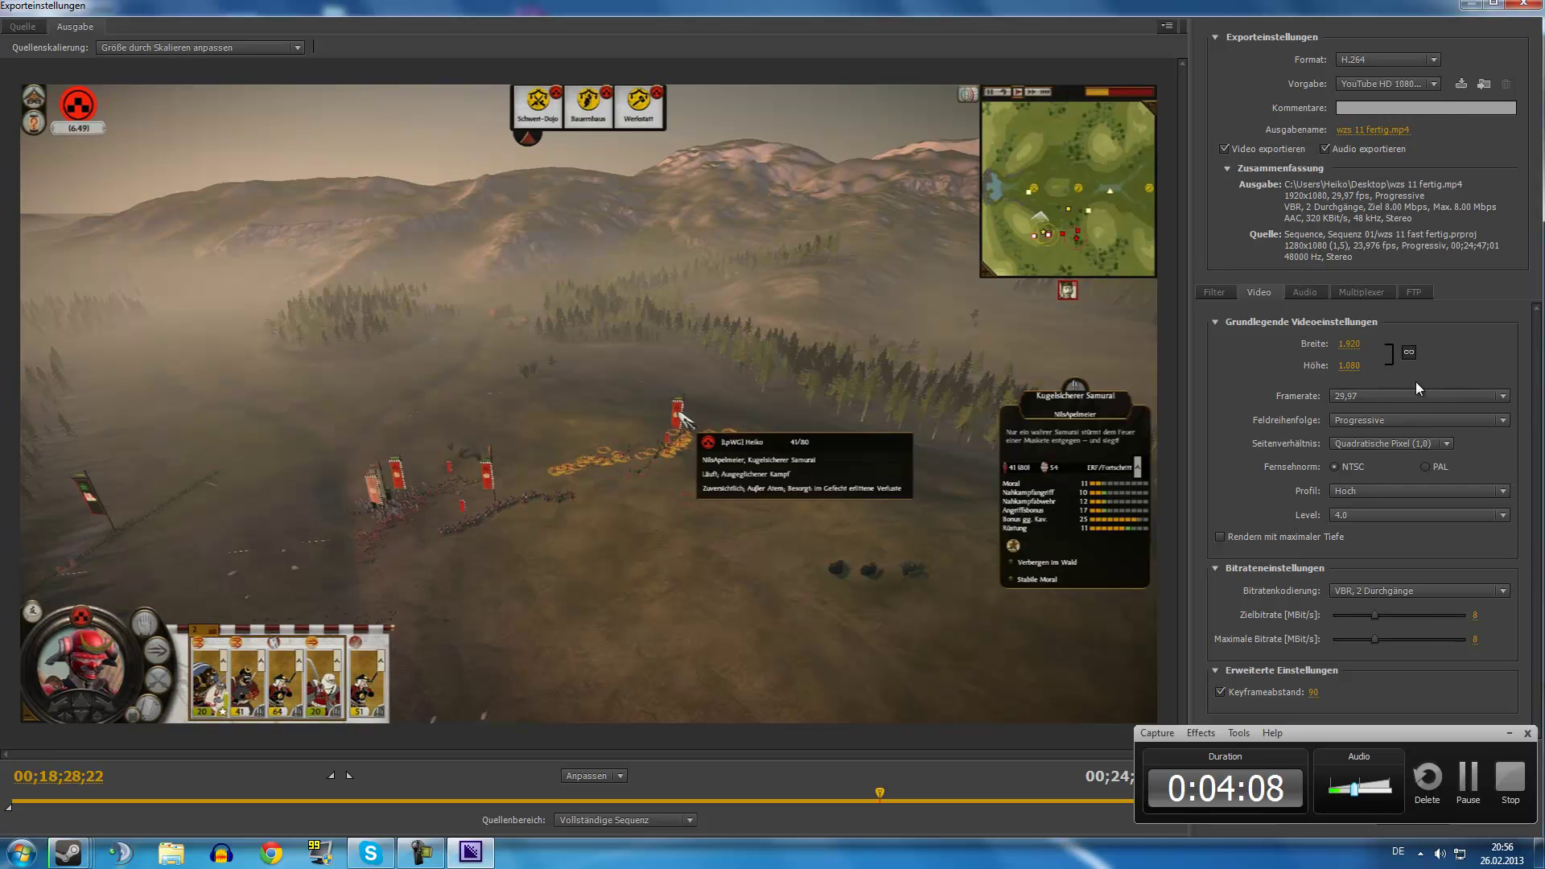
# Step: Try the D1/DV NTSC pixel aspect ratios, then restore Square Pixels (1,0)
pyautogui.click(1363, 445)
pyautogui.click(1360, 473)
pyautogui.click(1392, 444)
pyautogui.click(1368, 495)
pyautogui.click(1368, 445)
pyautogui.click(1366, 463)
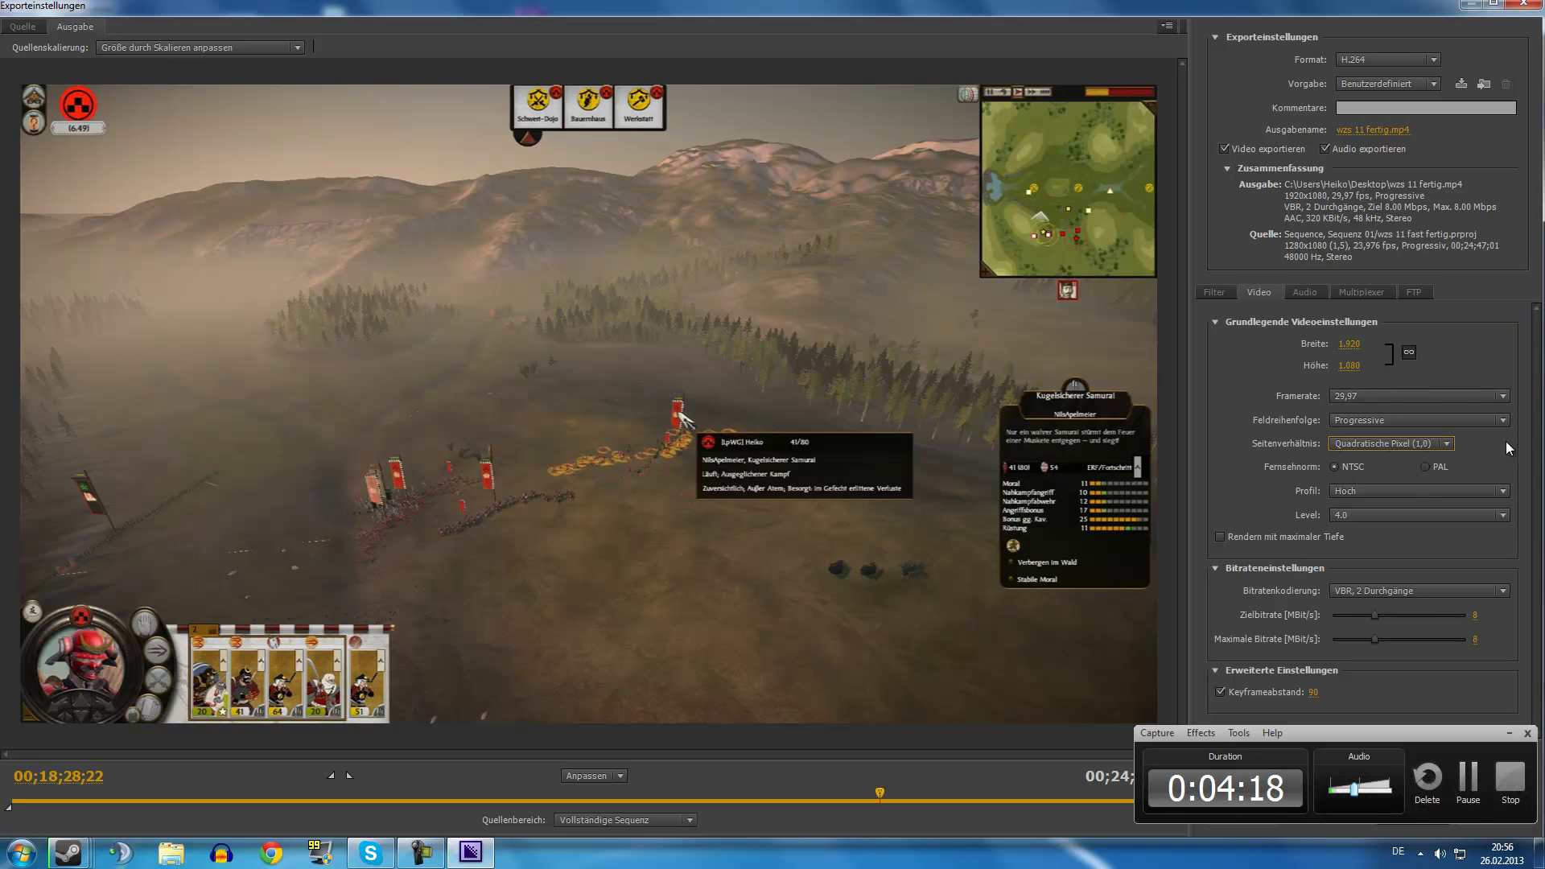
# Step: Keep the High profile, enable Render at Maximum Depth, and keep VBR 2 Pass encoding
pyautogui.click(1359, 491)
pyautogui.click(1360, 511)
pyautogui.click(1359, 515)
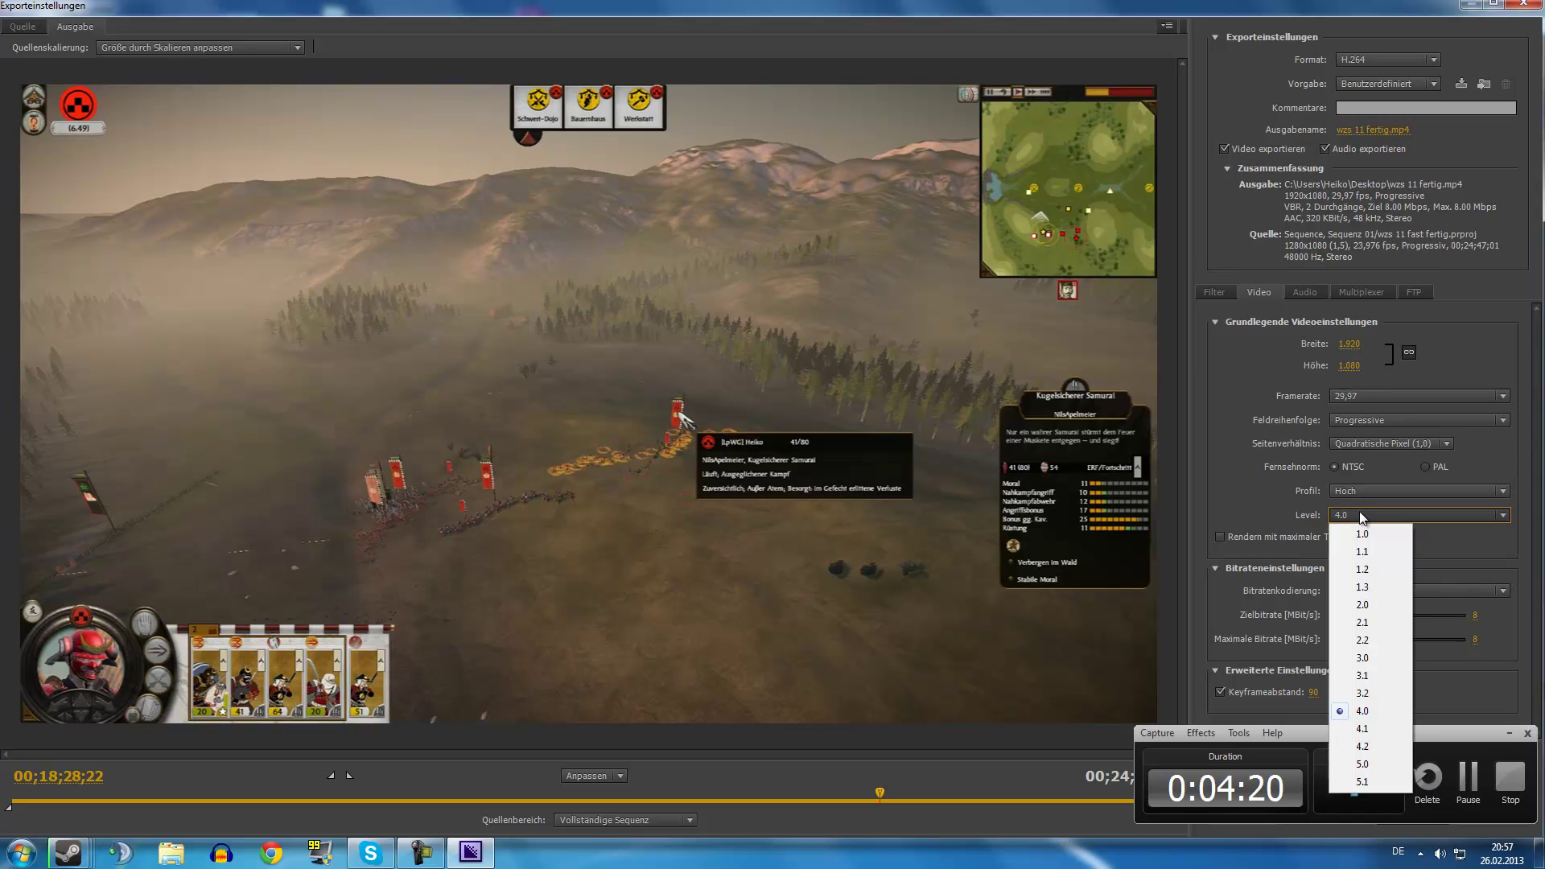
pyautogui.click(1361, 779)
pyautogui.click(1229, 536)
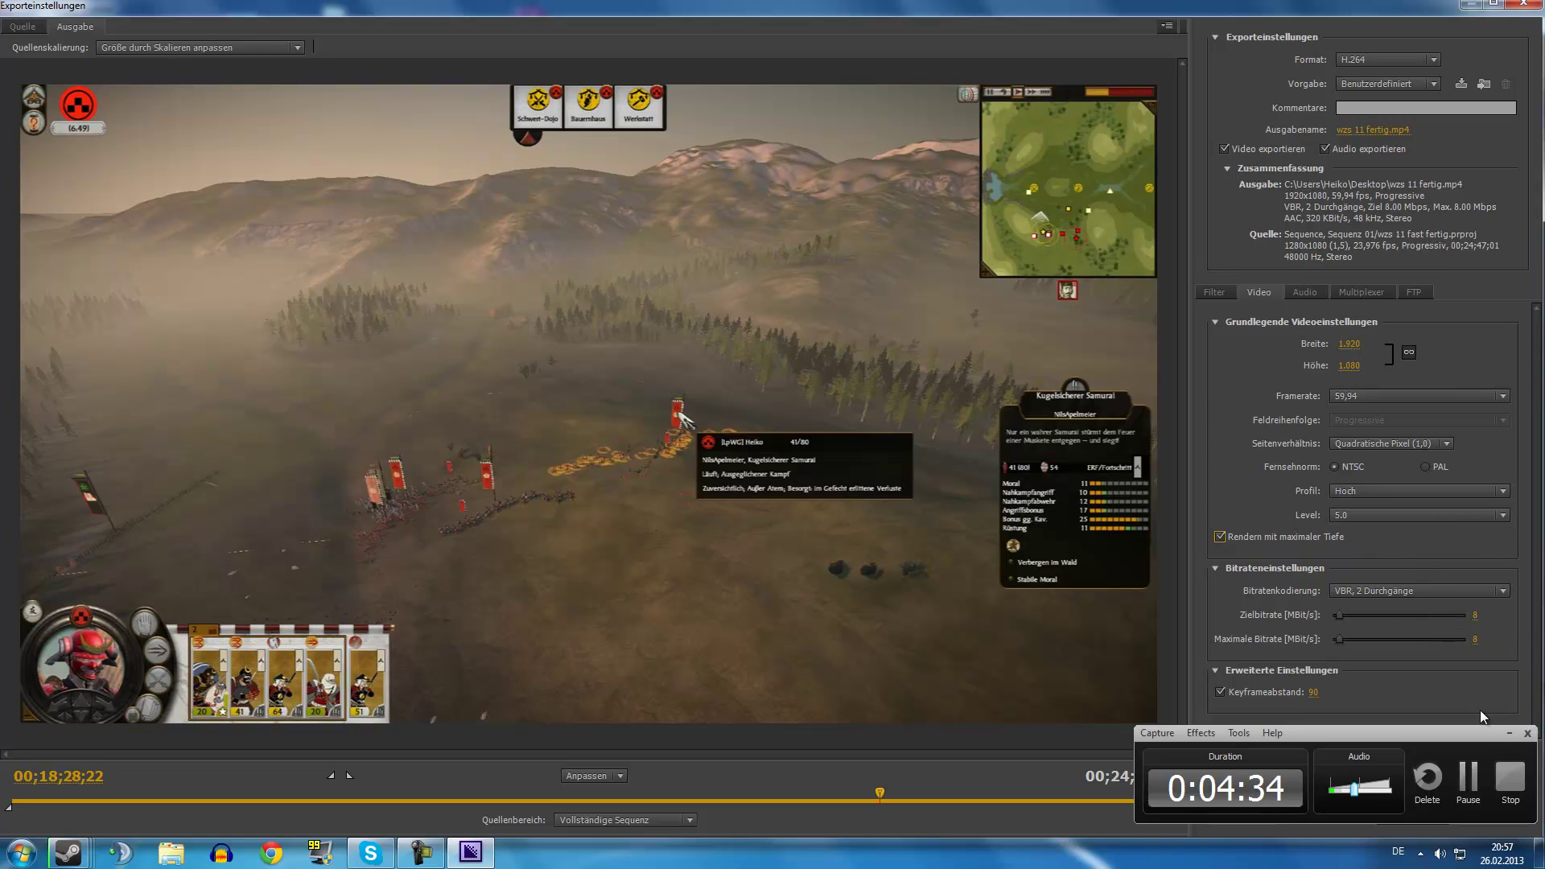
pyautogui.click(1509, 733)
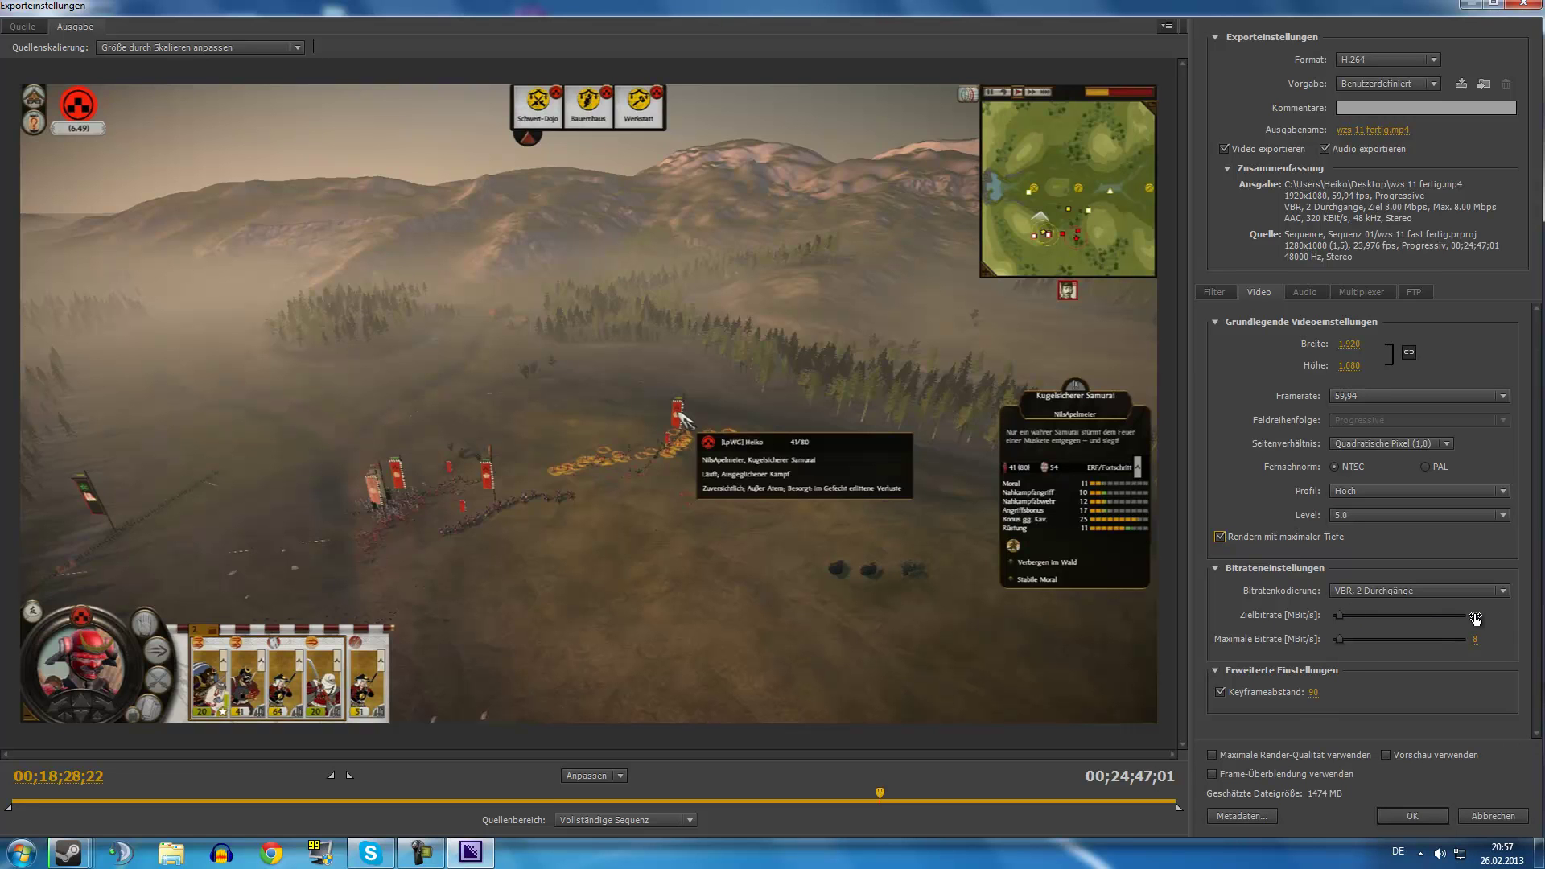
pyautogui.click(1464, 592)
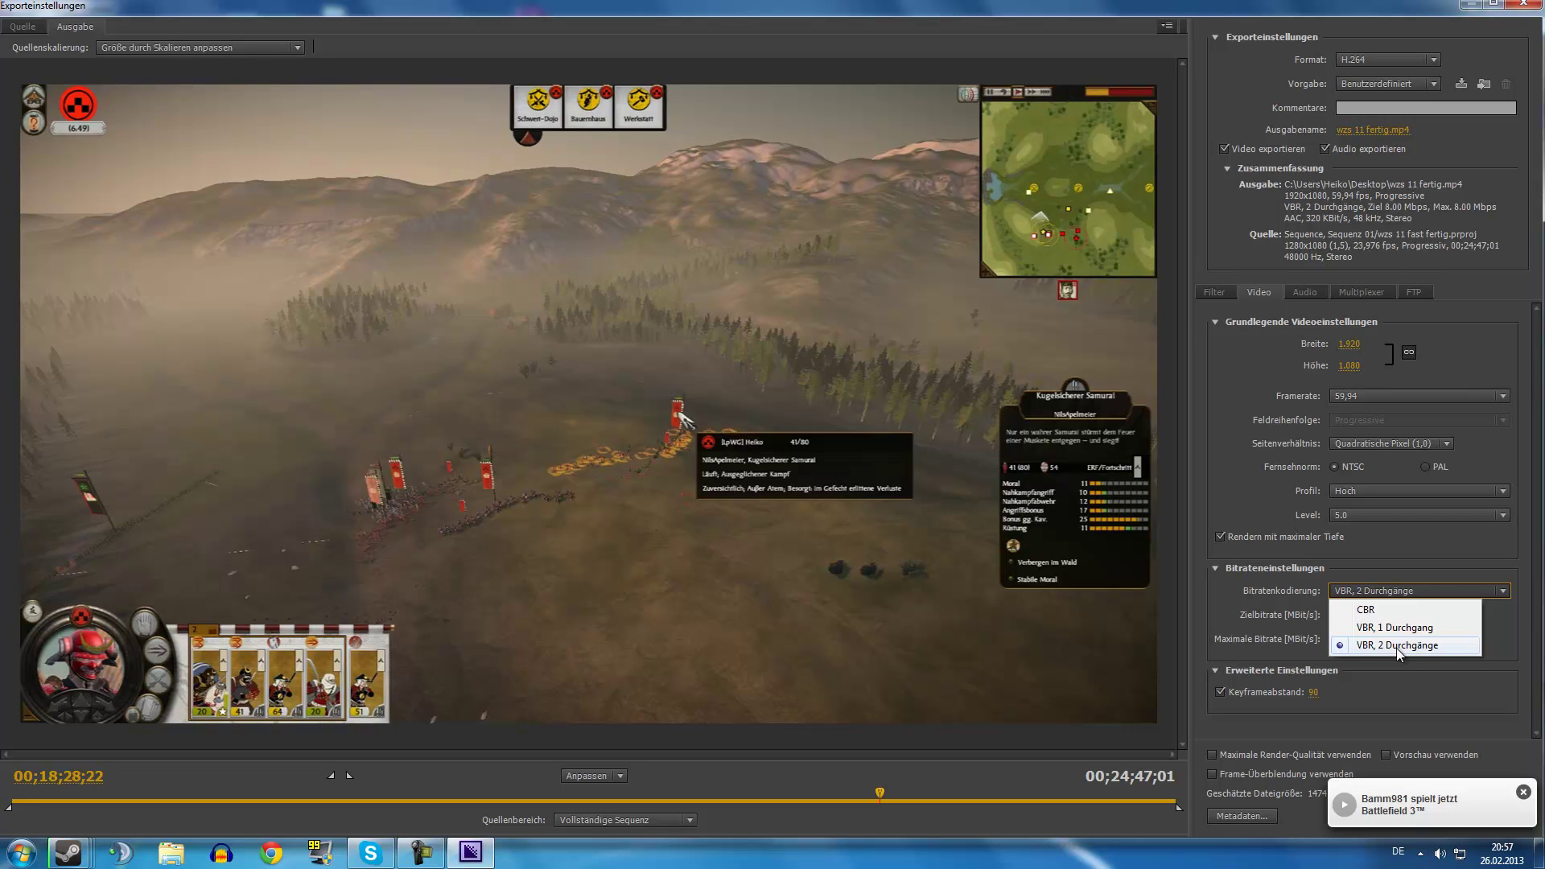
pyautogui.click(1397, 649)
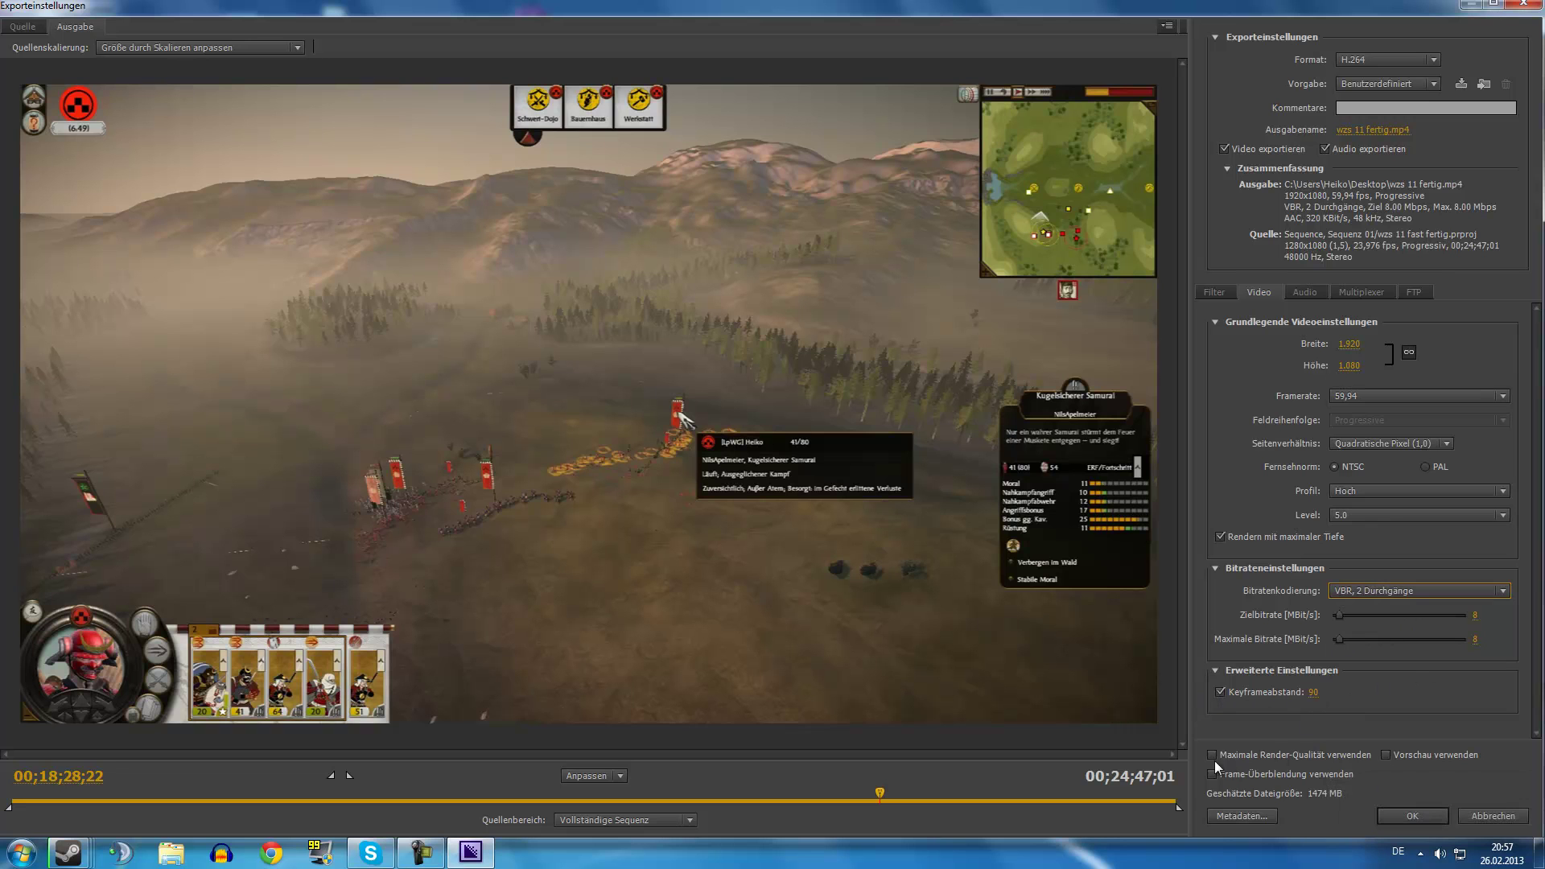
# Step: Set the audio bitrate to 256 kbps, keeping stereo channels and the AAC codec
pyautogui.click(1323, 294)
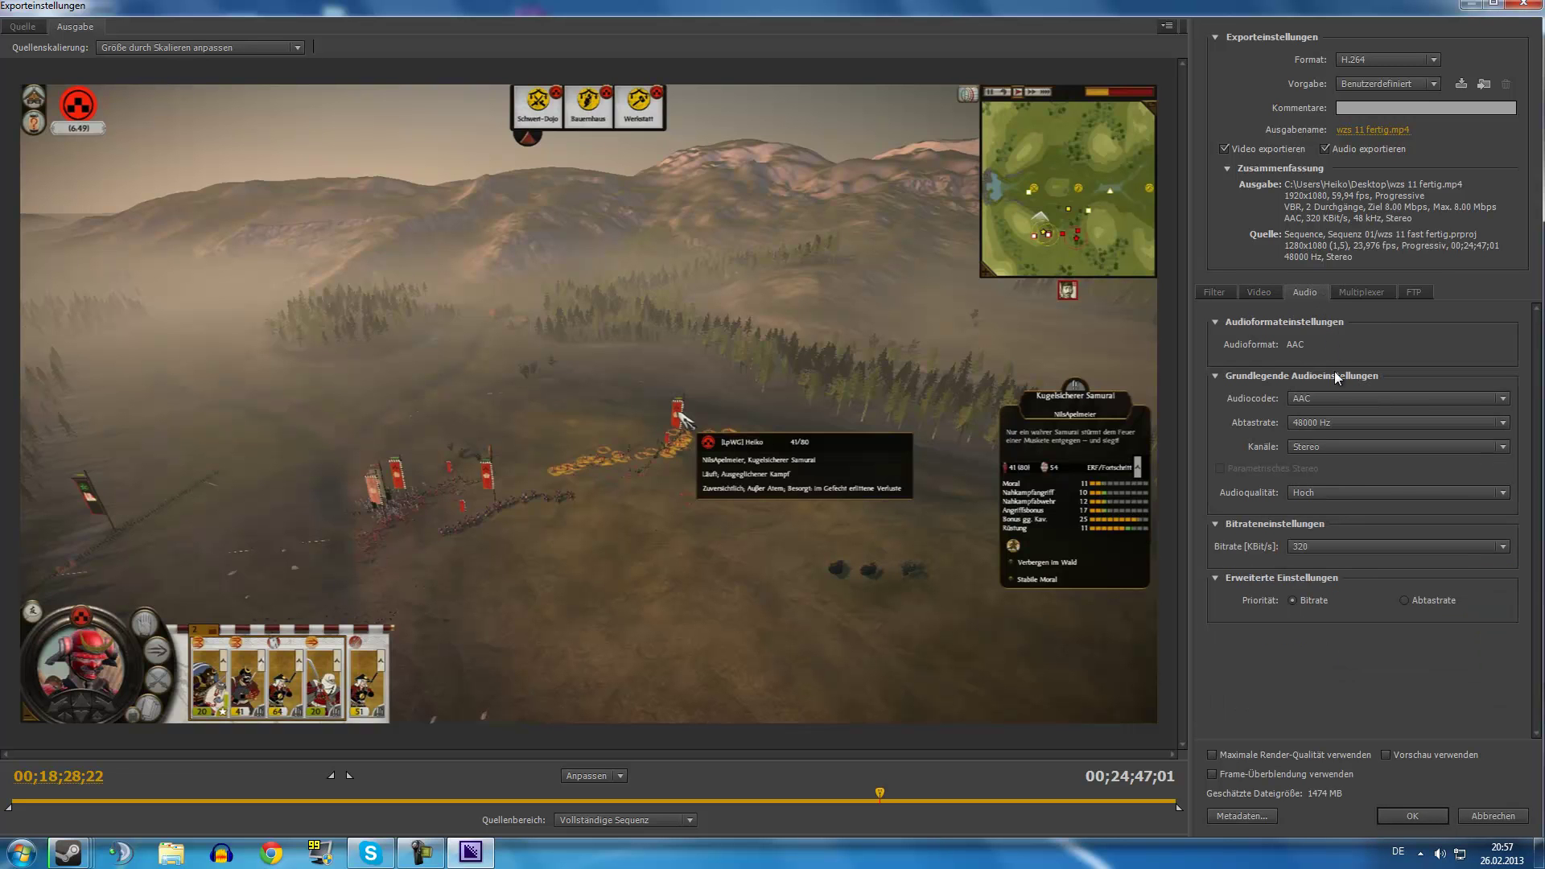
pyautogui.click(1320, 444)
pyautogui.click(1320, 456)
pyautogui.click(1320, 451)
pyautogui.click(1320, 451)
pyautogui.click(1300, 548)
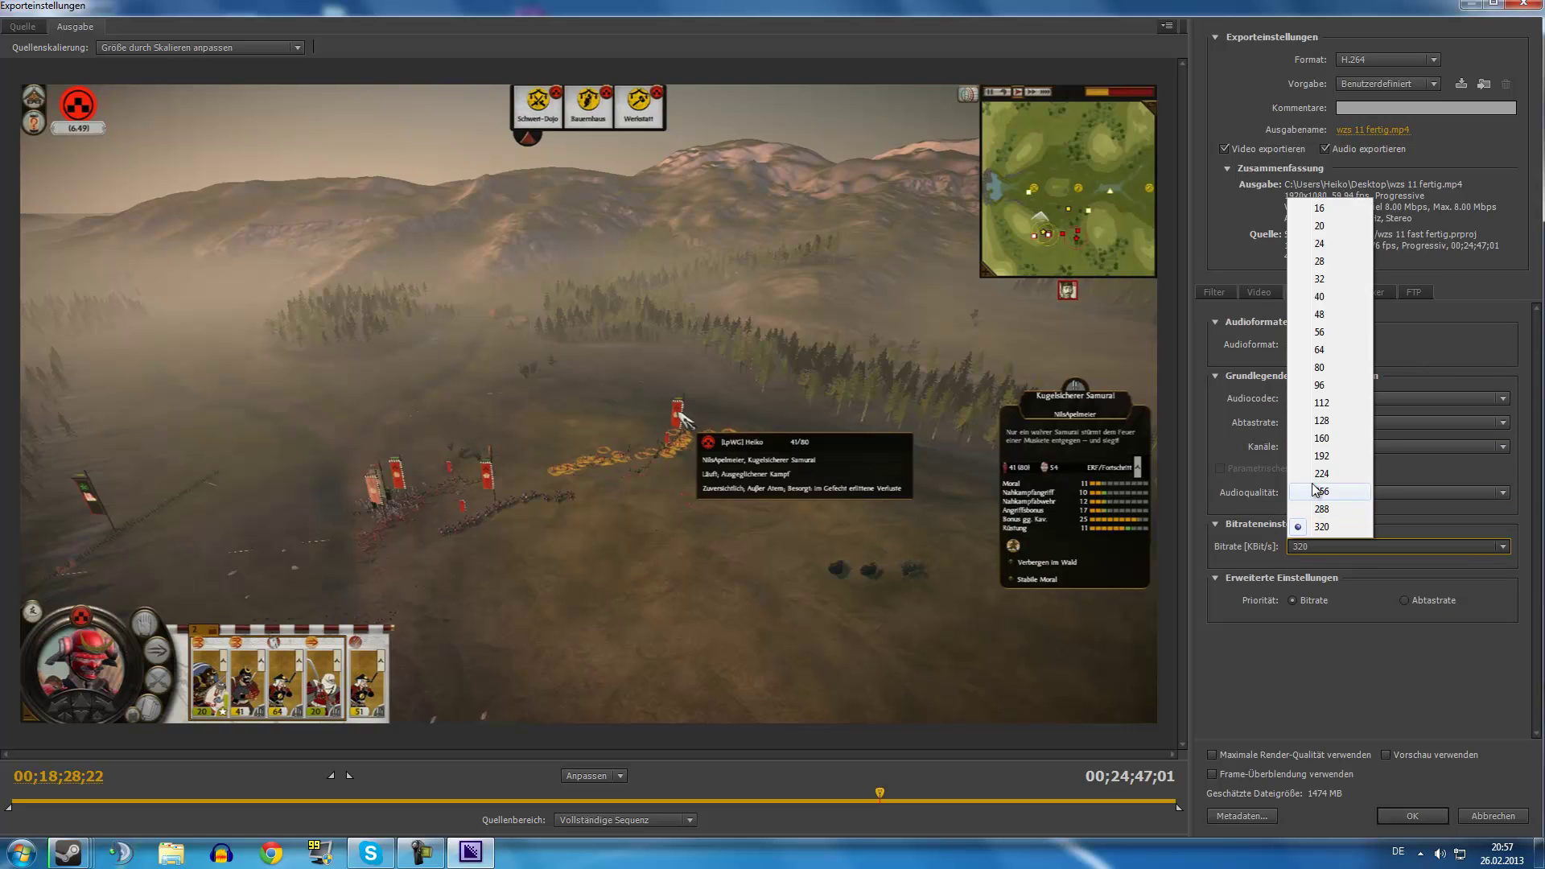
pyautogui.click(1320, 491)
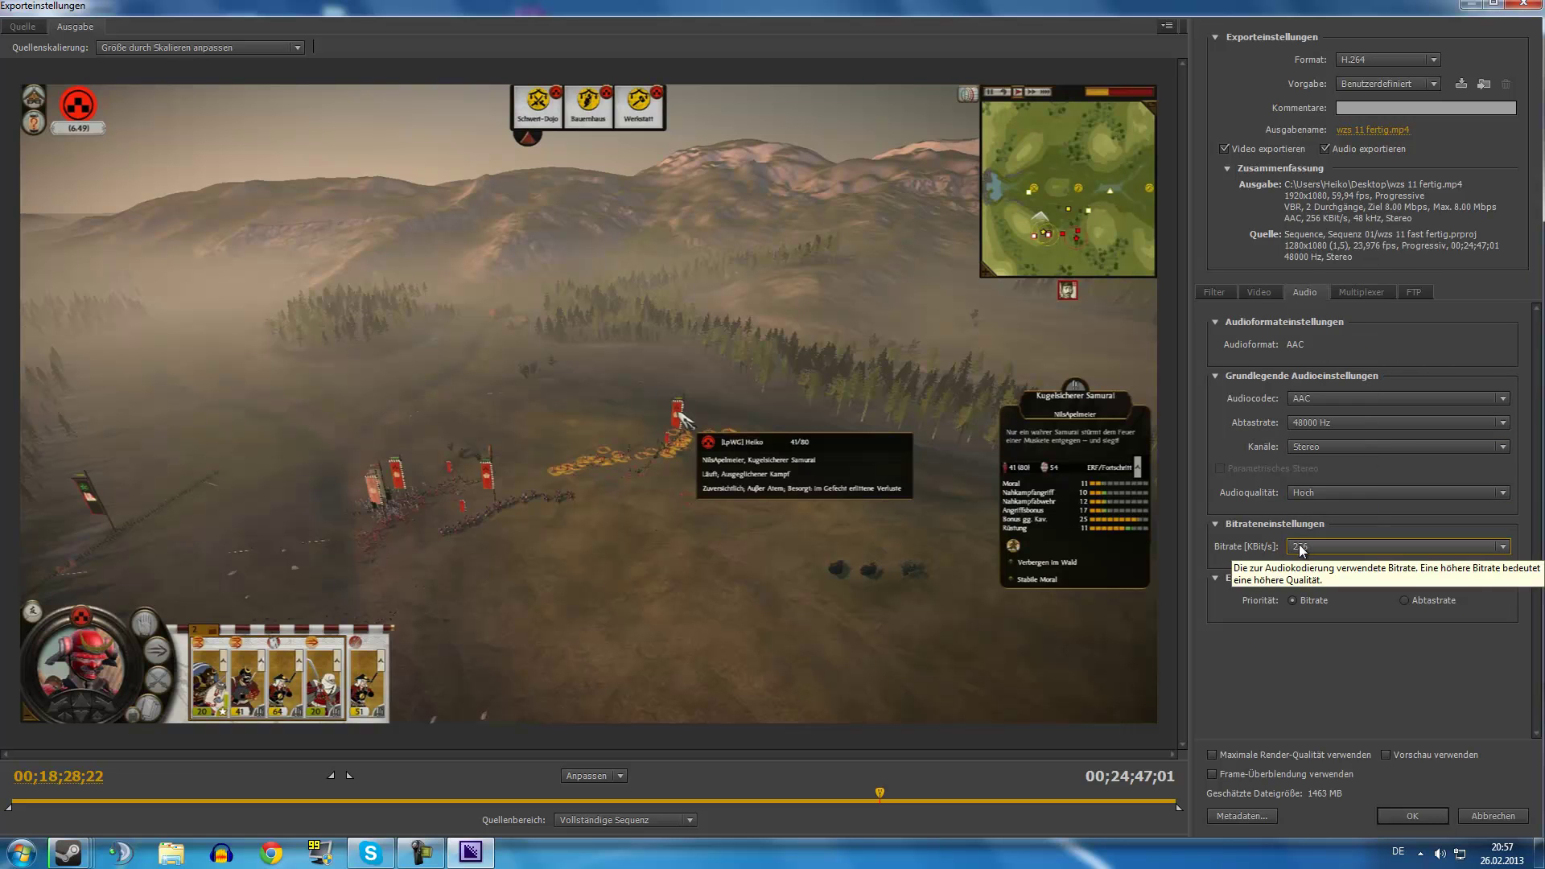
pyautogui.click(1339, 394)
pyautogui.click(1340, 399)
# Step: Check the multiplexer and video settings, then apply the custom export settings to the job
pyautogui.click(1351, 291)
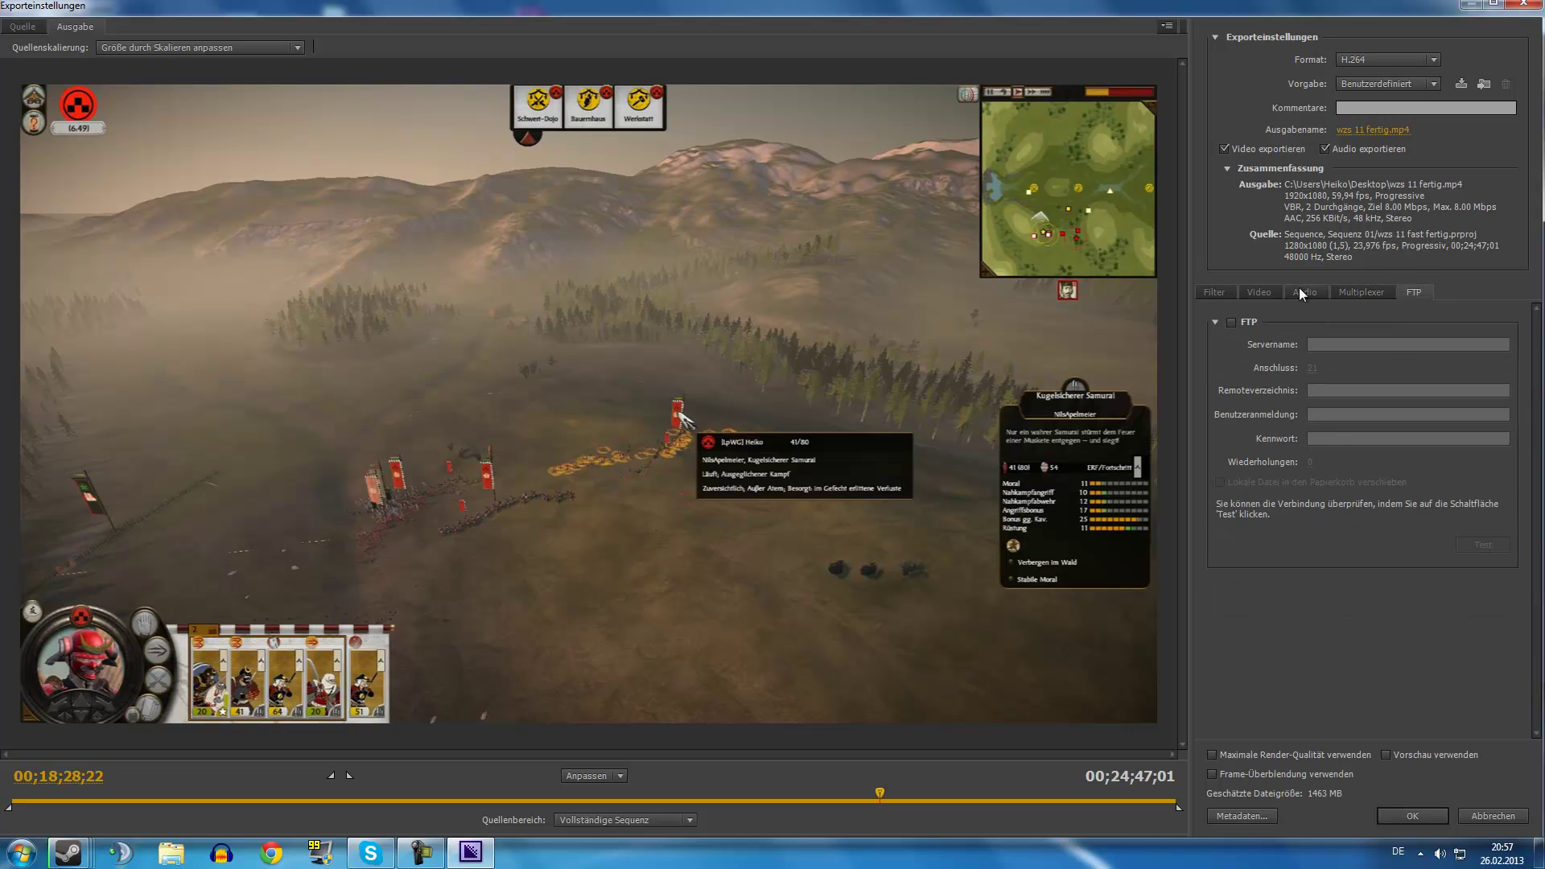
pyautogui.click(1259, 293)
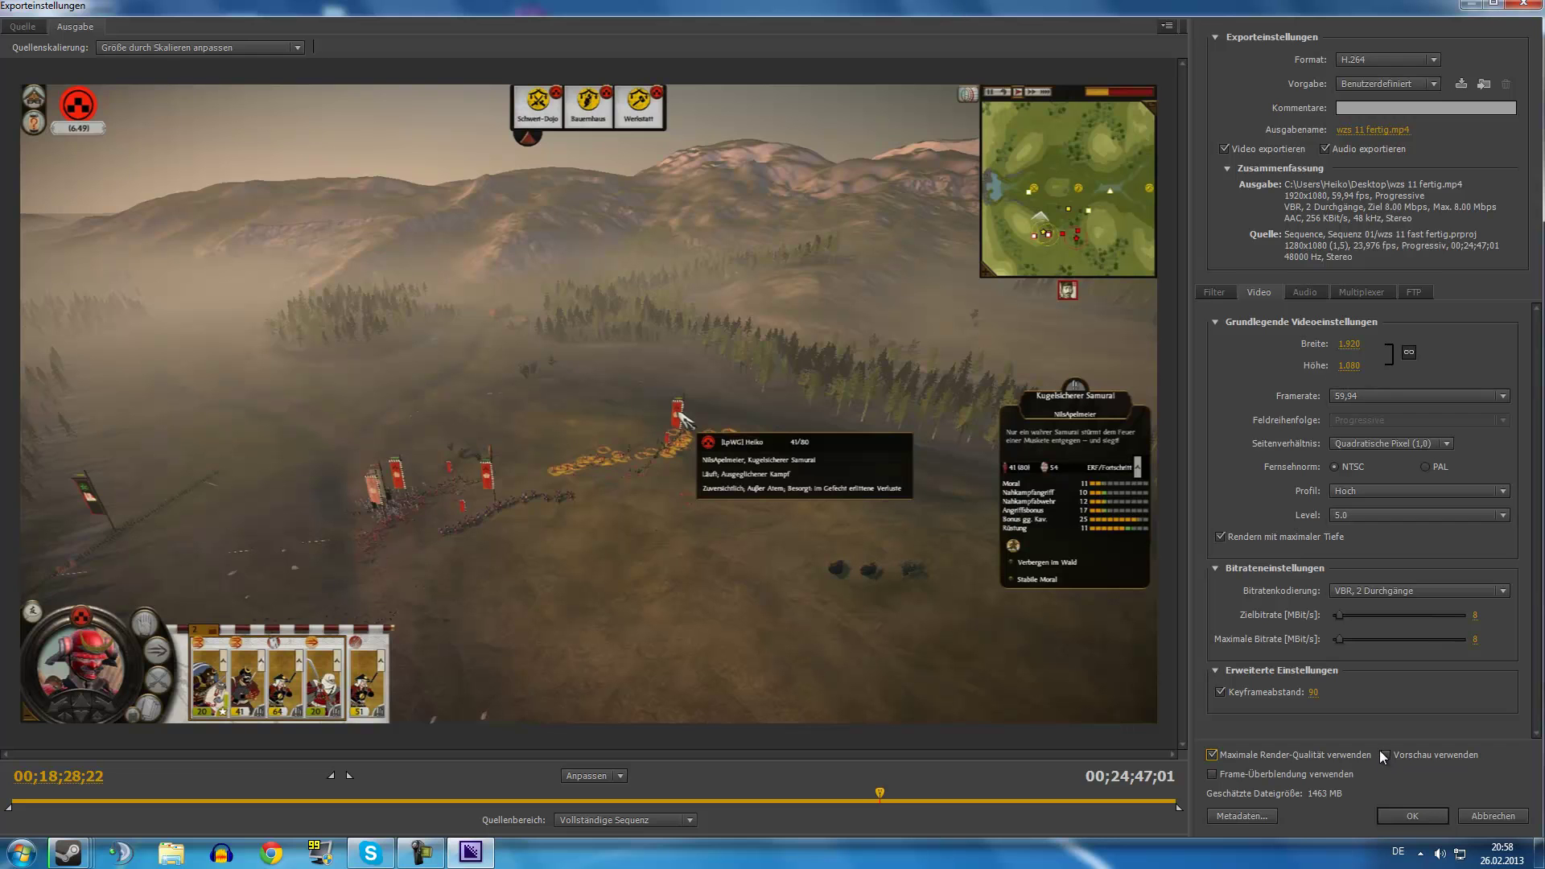
pyautogui.click(1415, 814)
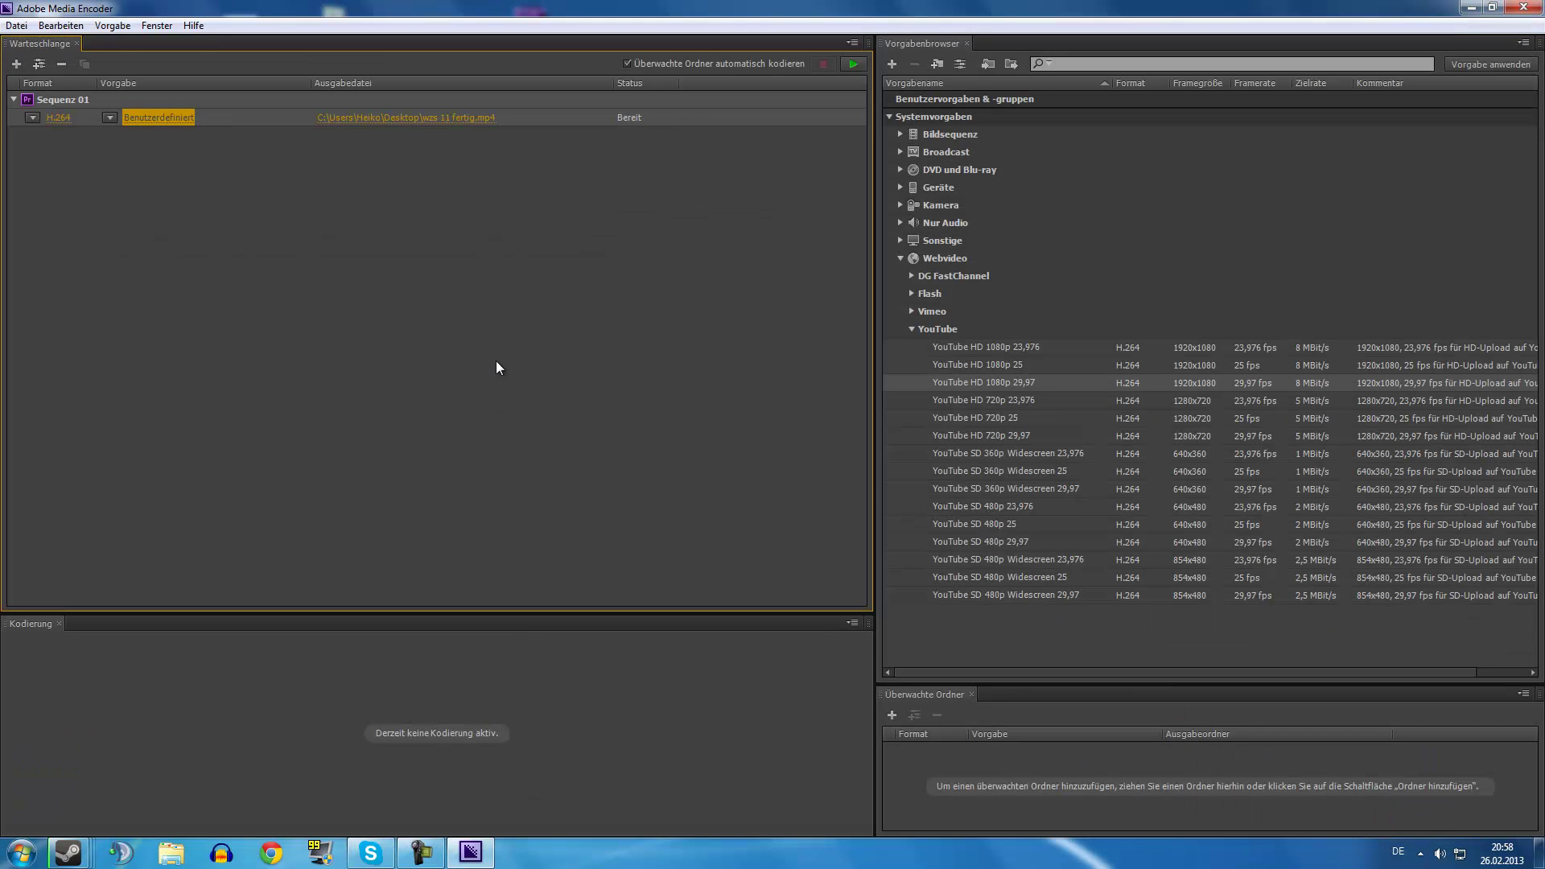
# Step: Start encoding the queue, then show the desktop with Win+D
pyautogui.click(854, 64)
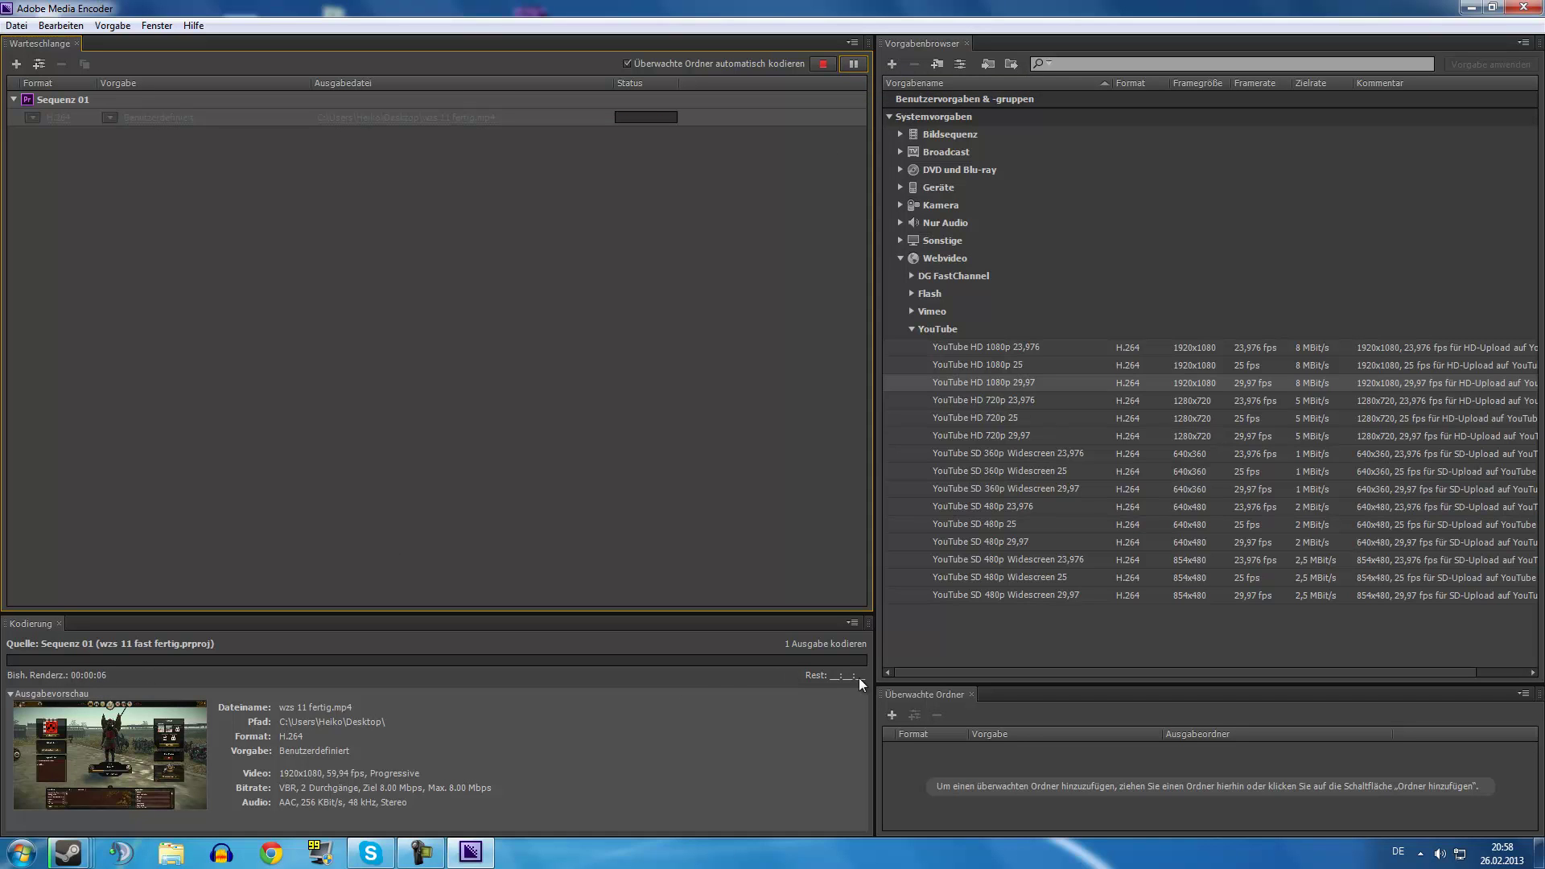
pyautogui.press('super+d')
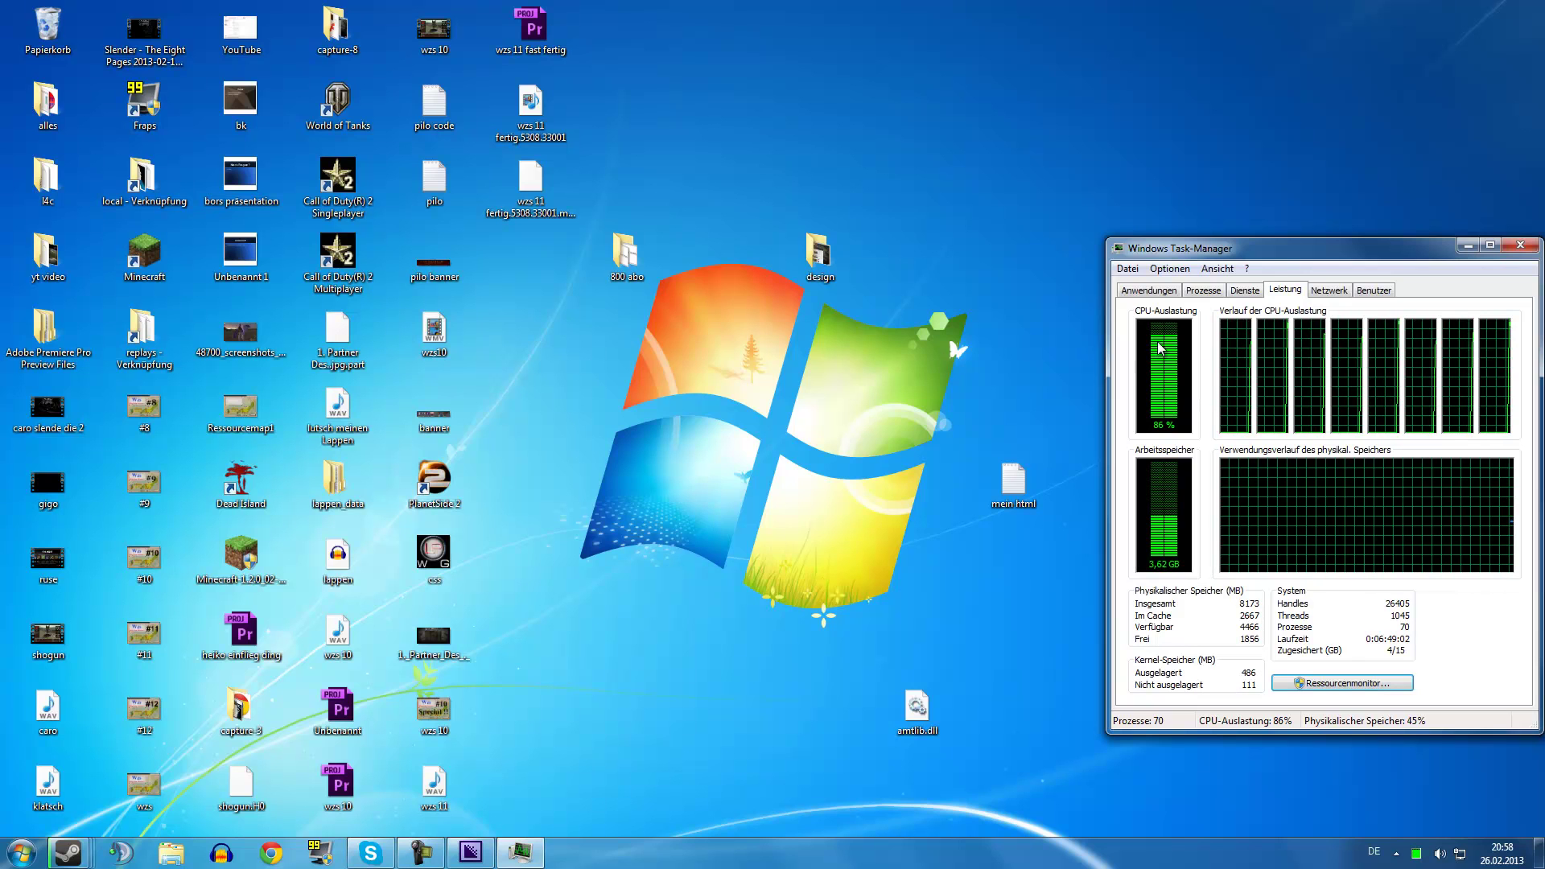
# Step: Close Task Manager, then briefly restore and re-minimize the Media Encoder window
pyautogui.click(1519, 245)
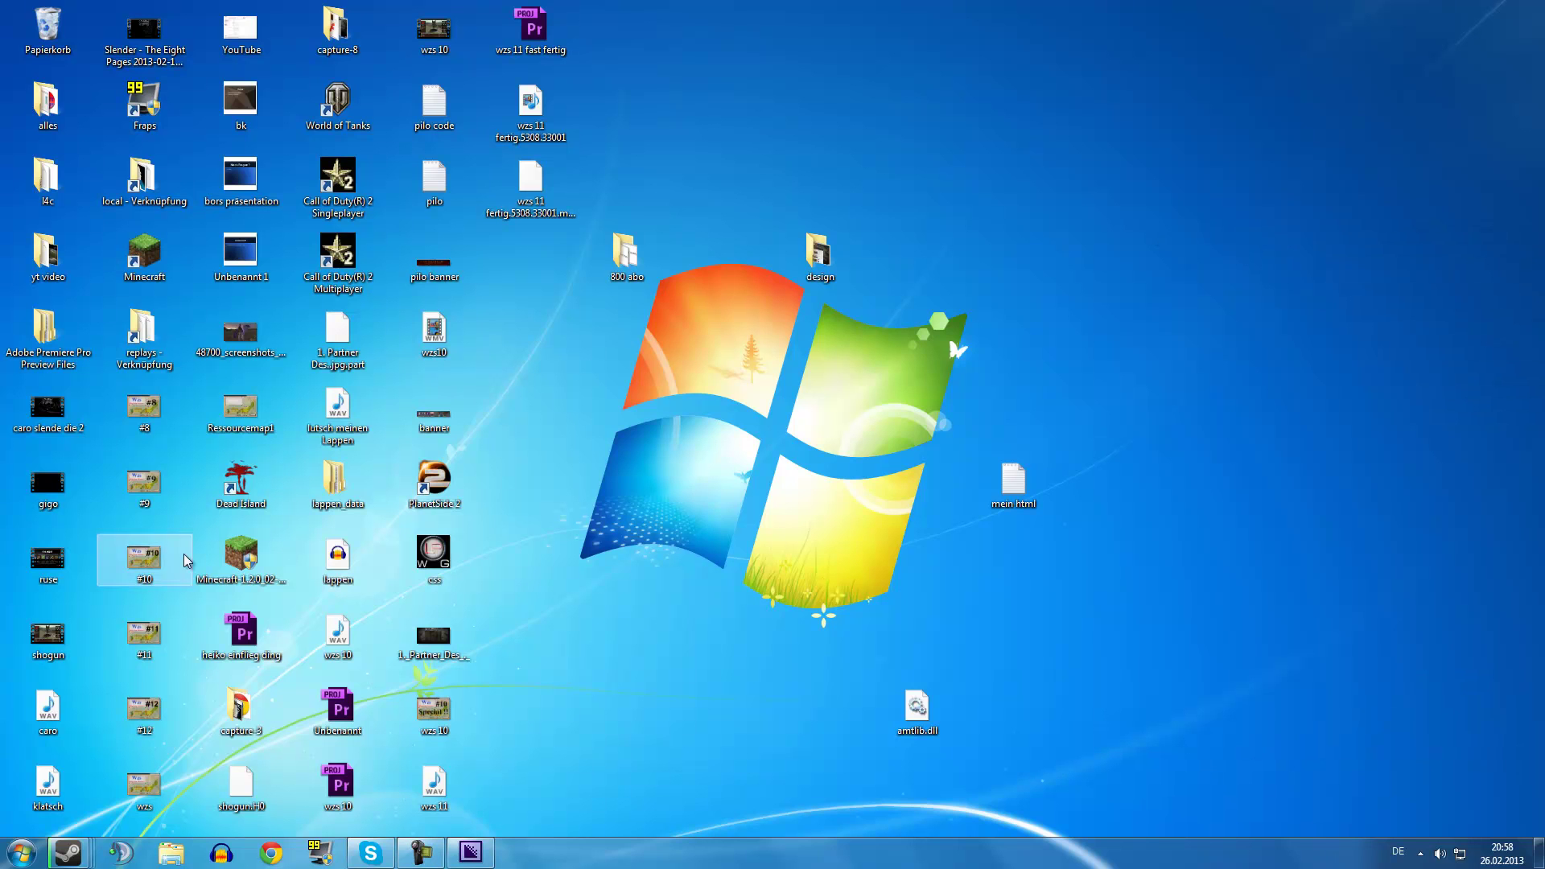
pyautogui.click(470, 847)
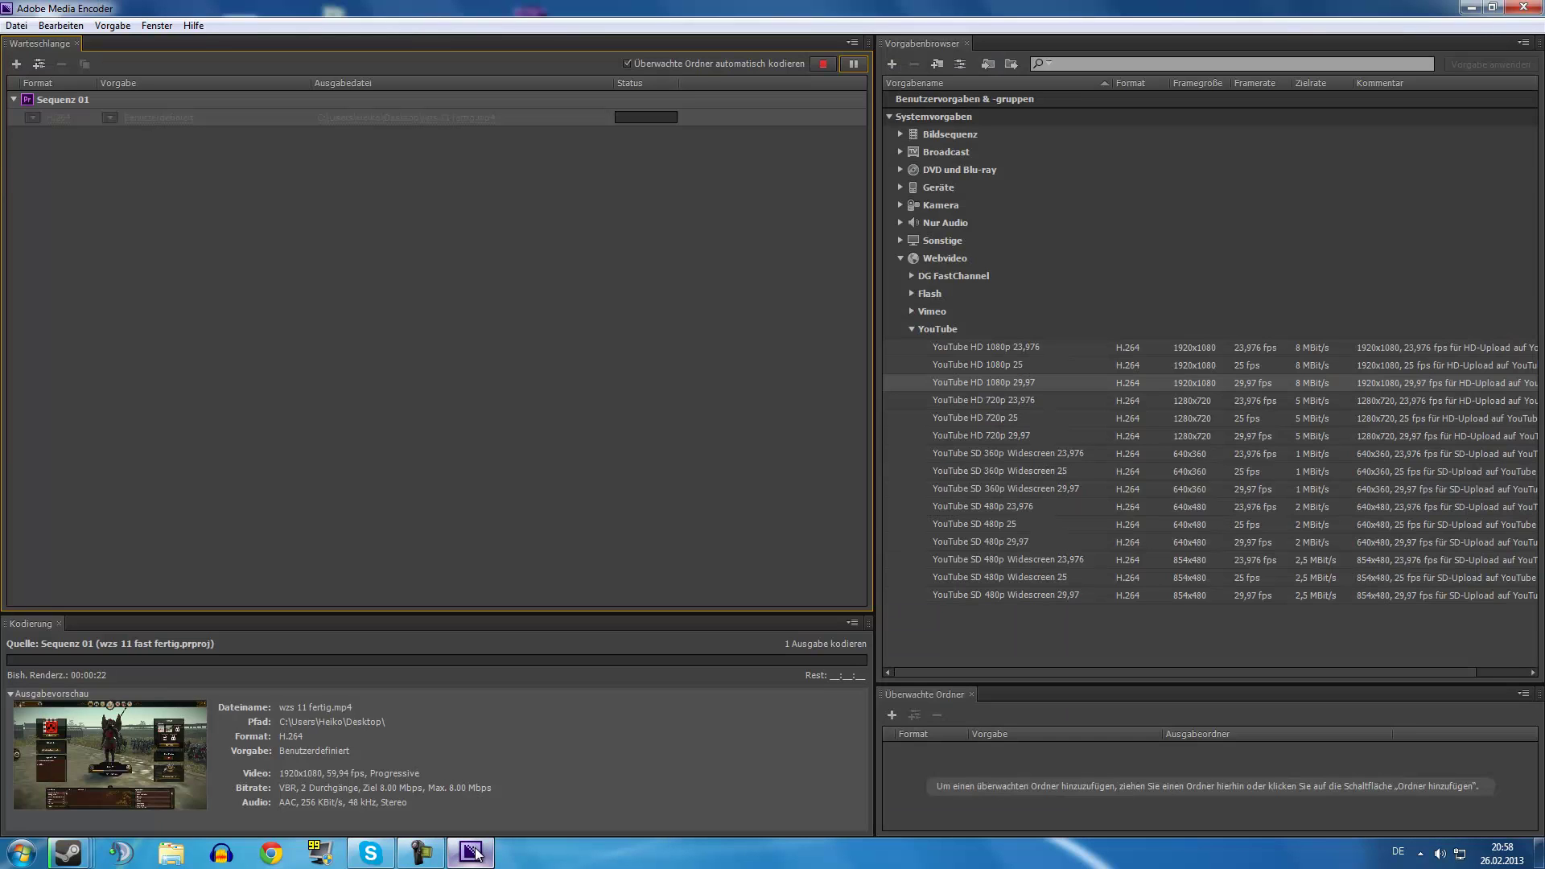
pyautogui.click(471, 847)
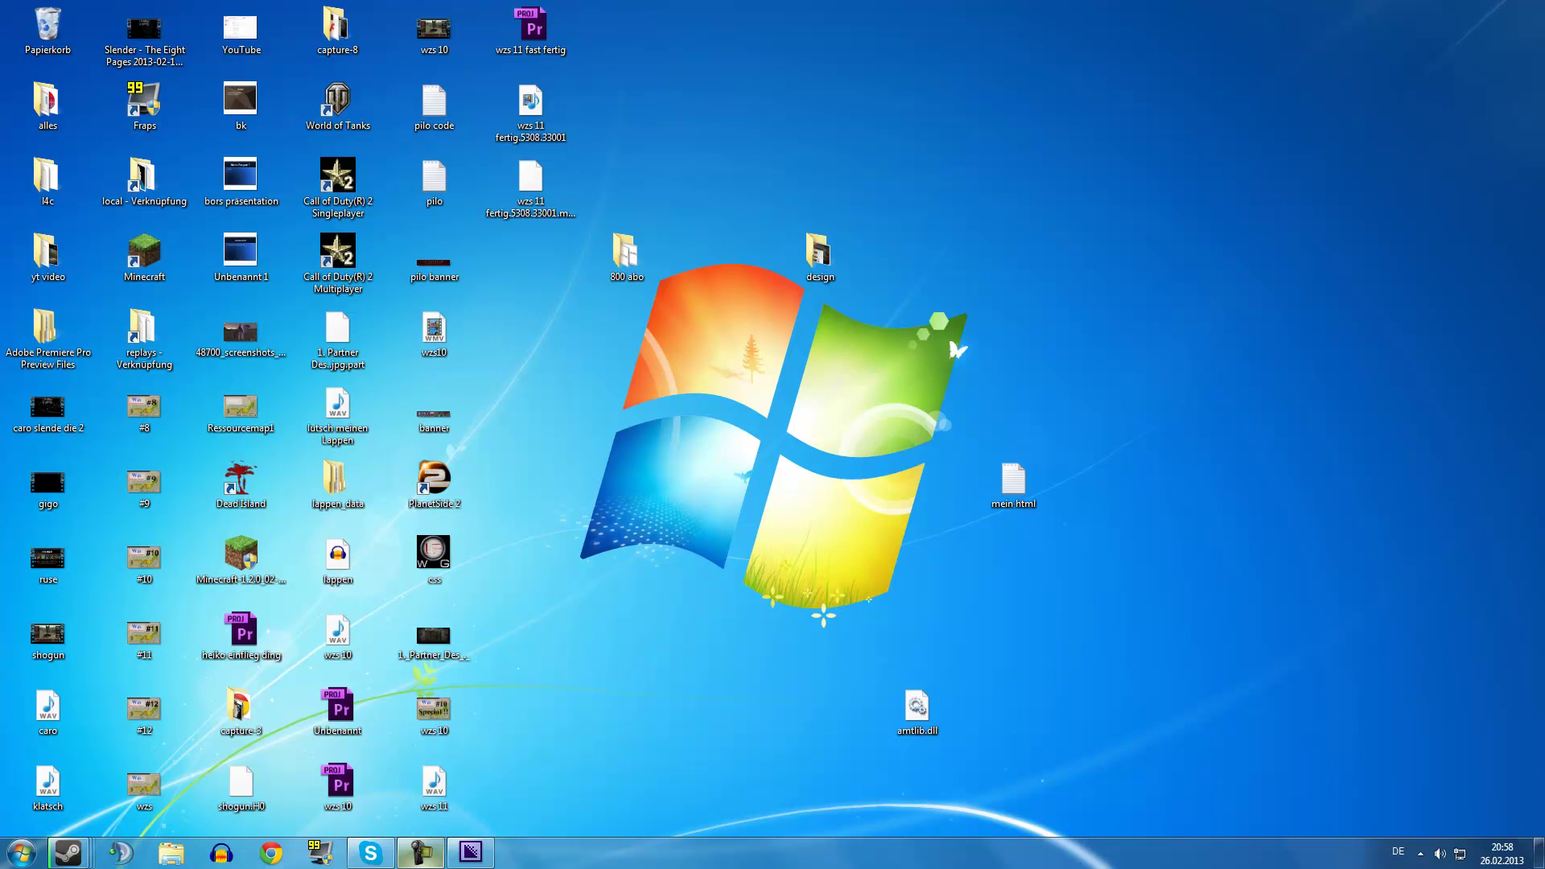
# Step: Restore Media Encoder from the taskbar to check the wzs 11 fertig.mp4 encode progress
pyautogui.click(468, 848)
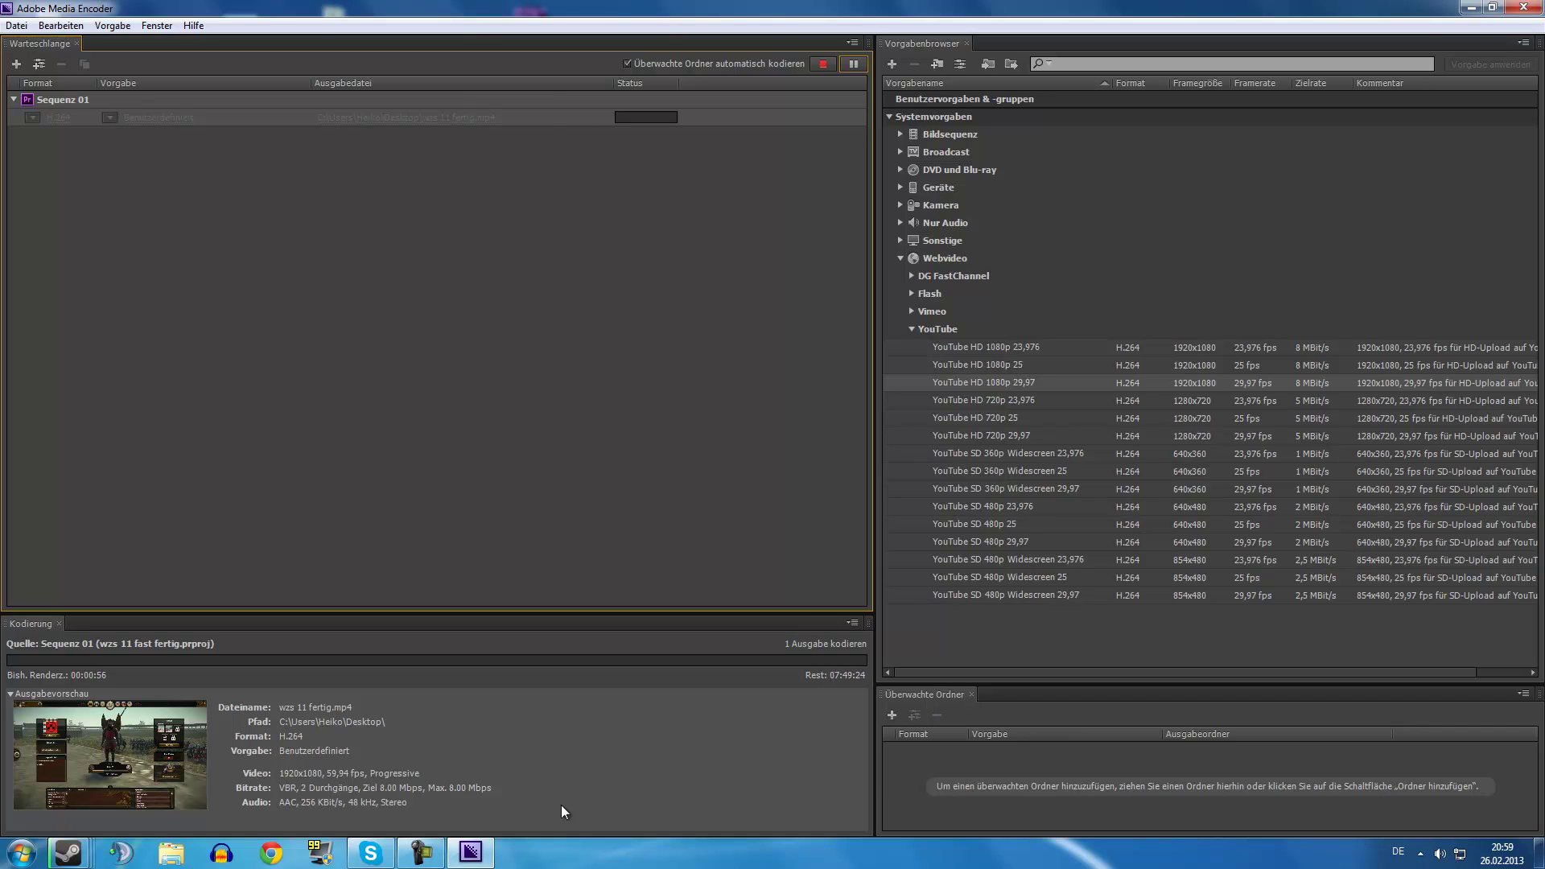
pyautogui.click(429, 858)
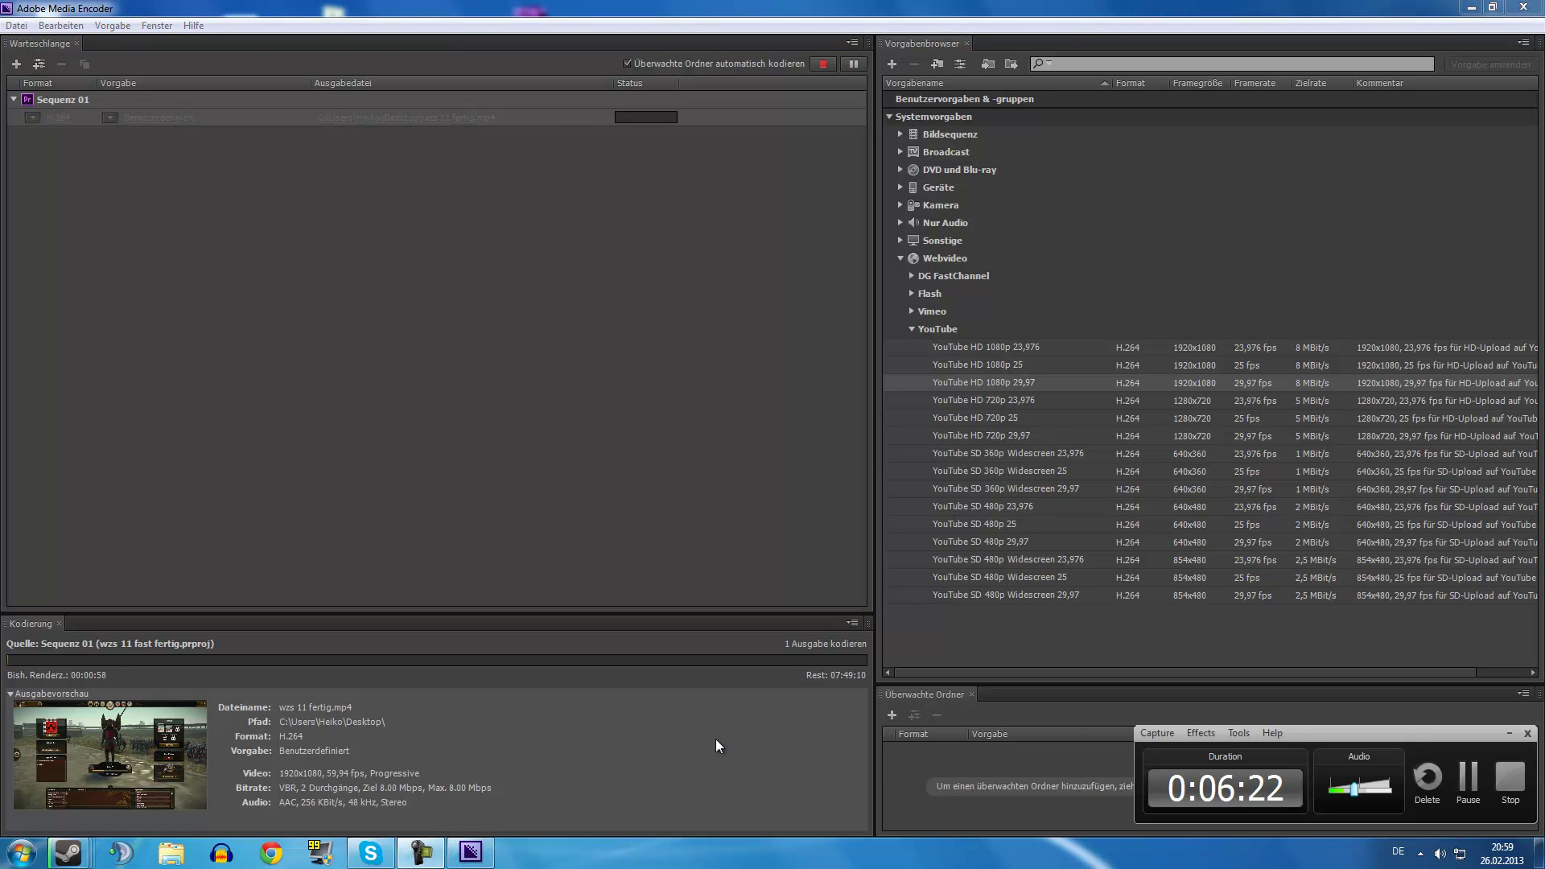